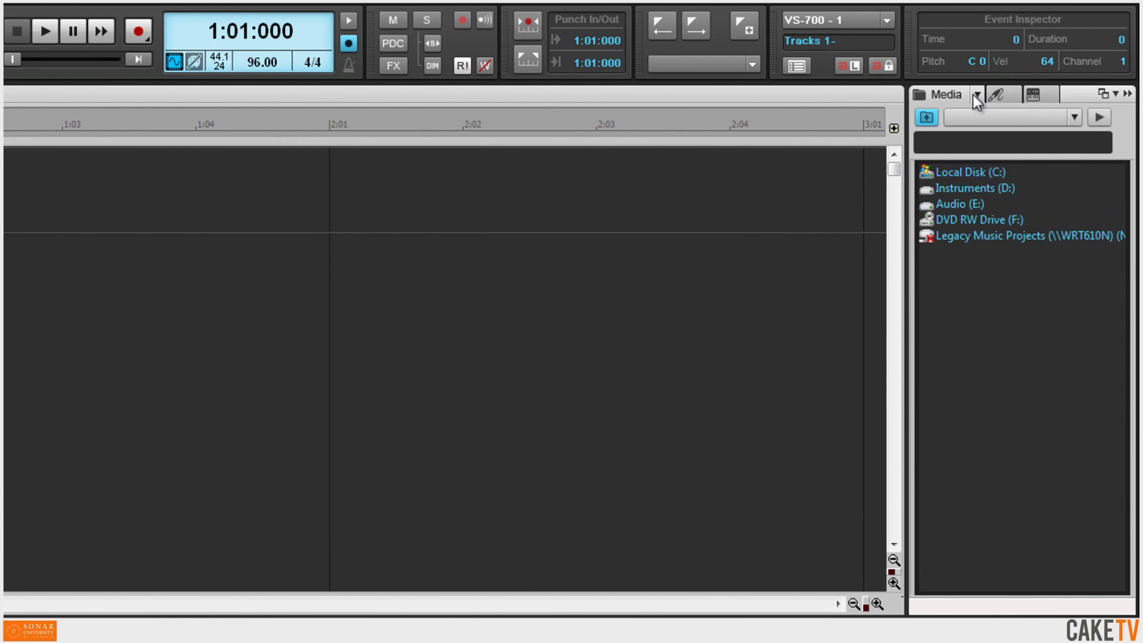
Open the Media tab's dropdown menu in the Media browser to reach its preview options.
{"action": "left_click", "coordinate": [977, 94]}
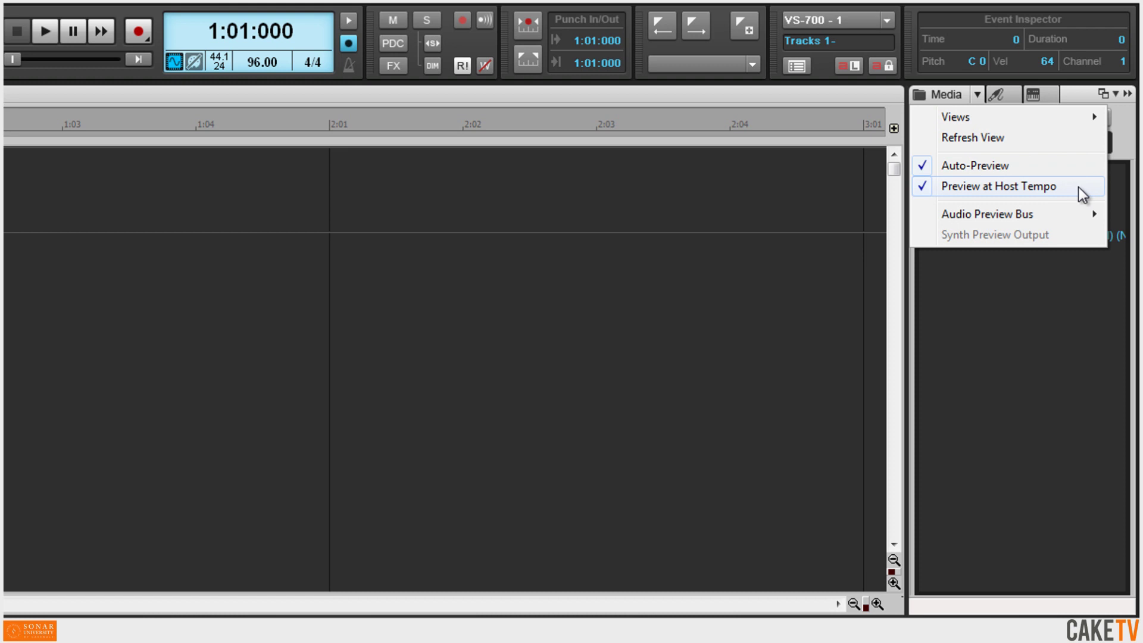
Route audio previews to the Preview bus and switch the browser location to Audio Library.
{"action": "mouse_move", "coordinate": [1071, 213]}
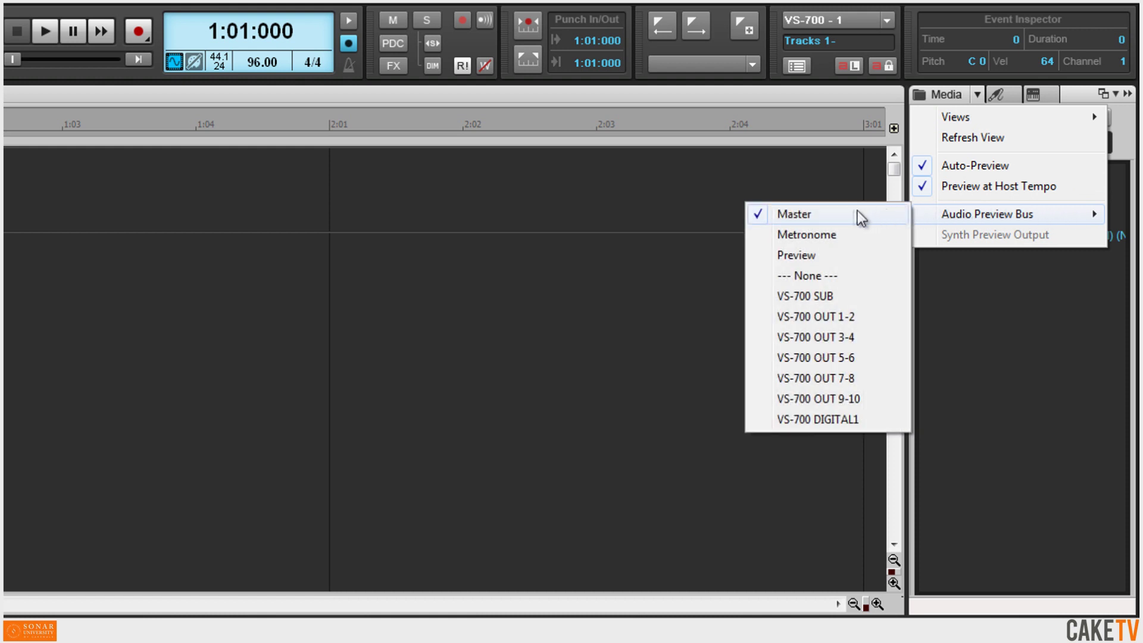
{"action": "left_click", "coordinate": [867, 256]}
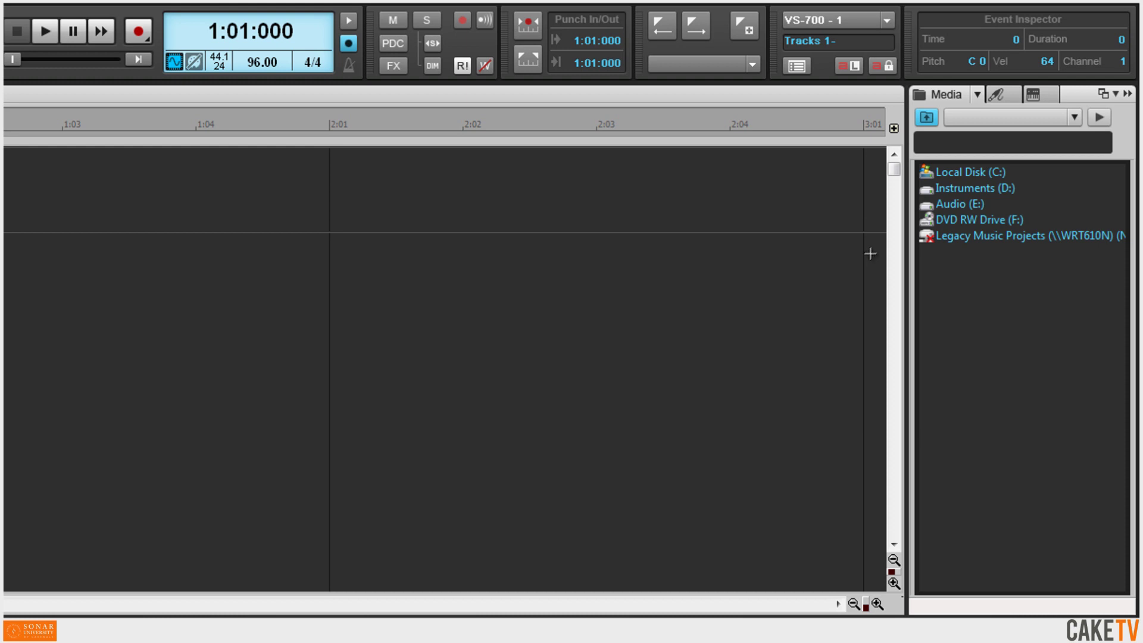
{"action": "left_click", "coordinate": [1076, 118]}
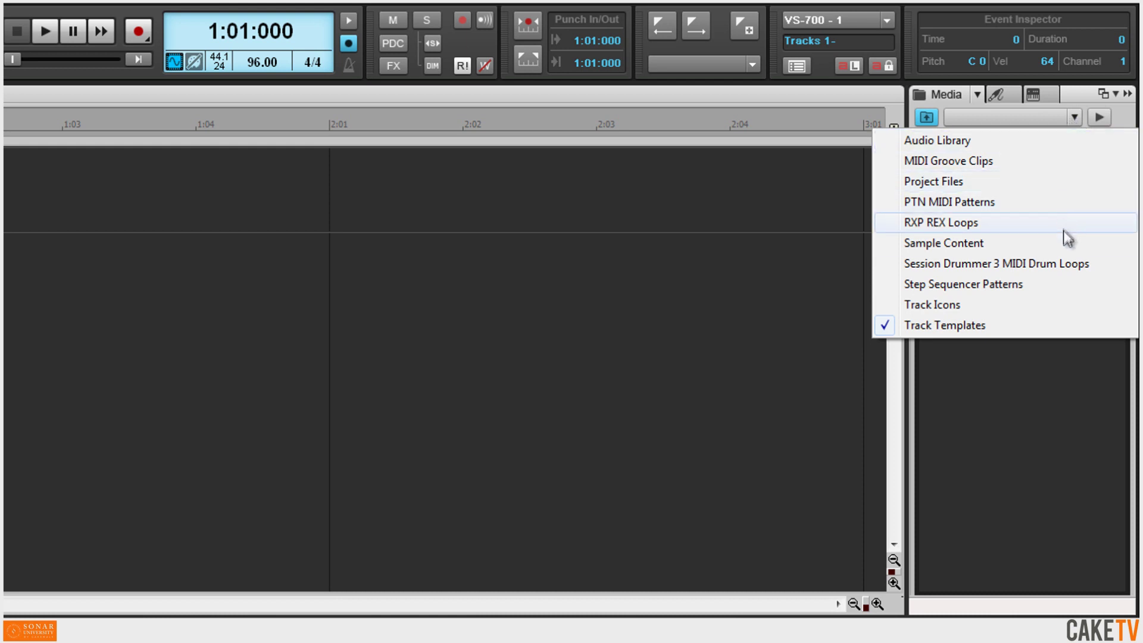
{"action": "left_click", "coordinate": [1063, 142]}
Navigate into Loops > Sample Magic > Breakbusters.
{"action": "double_click", "coordinate": [948, 172]}
{"action": "double_click", "coordinate": [974, 189]}
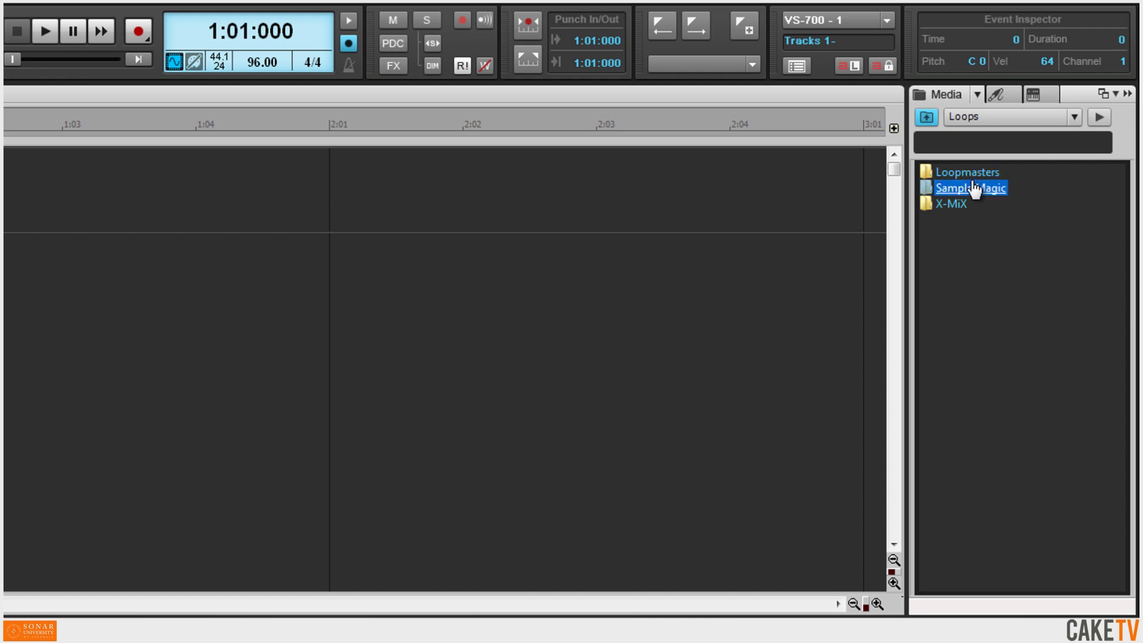
{"action": "left_click", "coordinate": [973, 188]}
{"action": "double_click", "coordinate": [973, 188]}
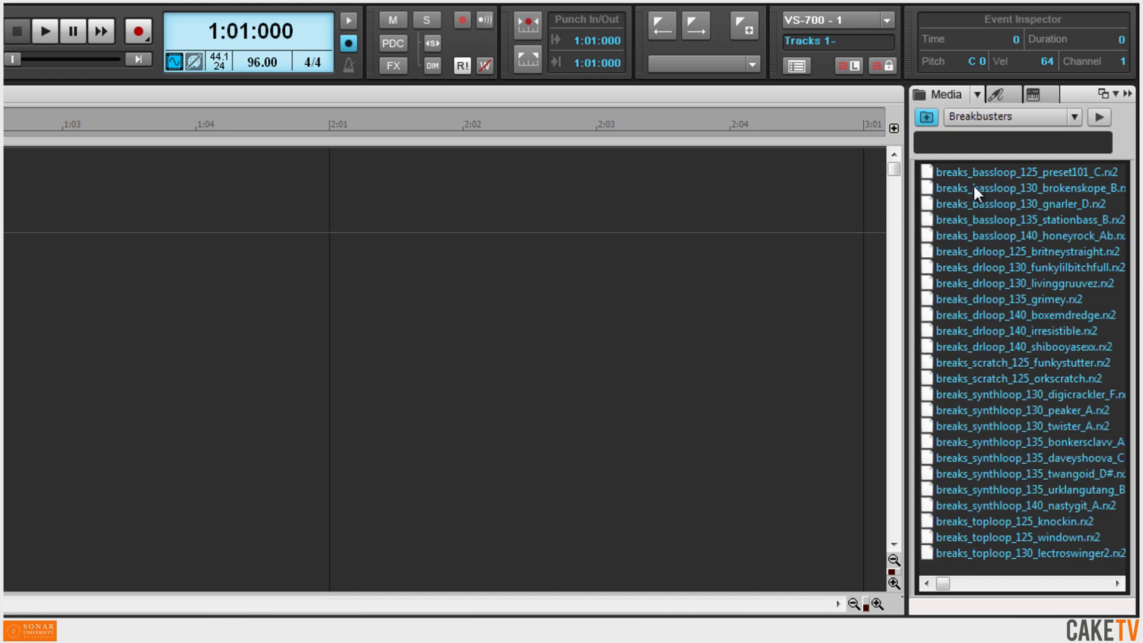
Filter the loops by 'dr' and audition three drum loops, ending on livinggruuvez.
{"action": "left_click", "coordinate": [967, 145]}
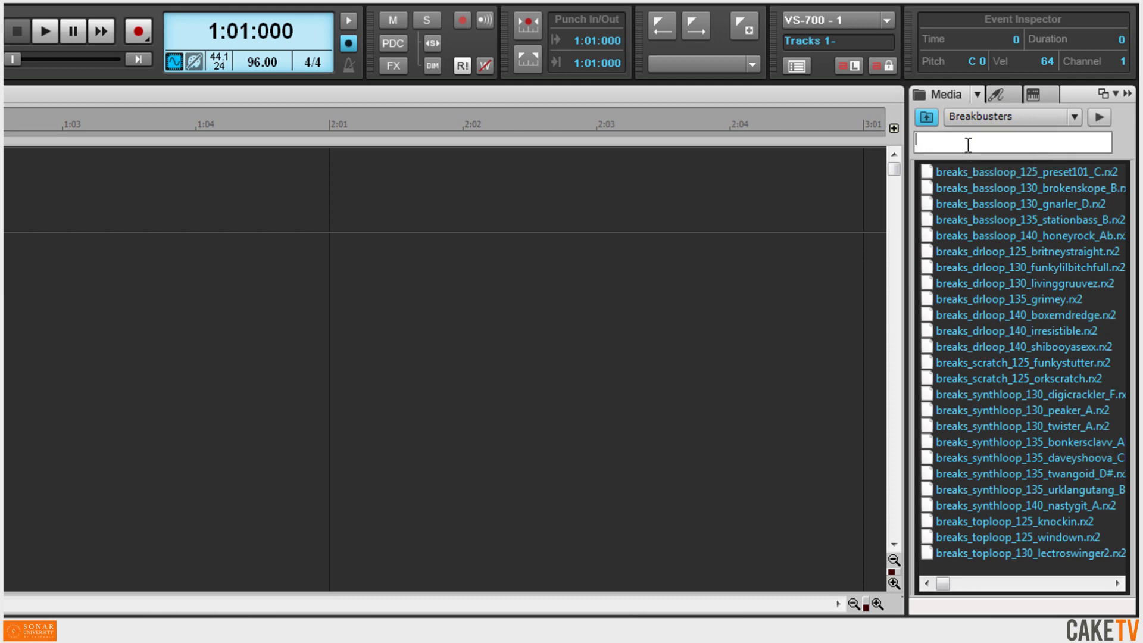
{"action": "type", "text": "dr"}
{"action": "left_click", "coordinate": [1039, 170]}
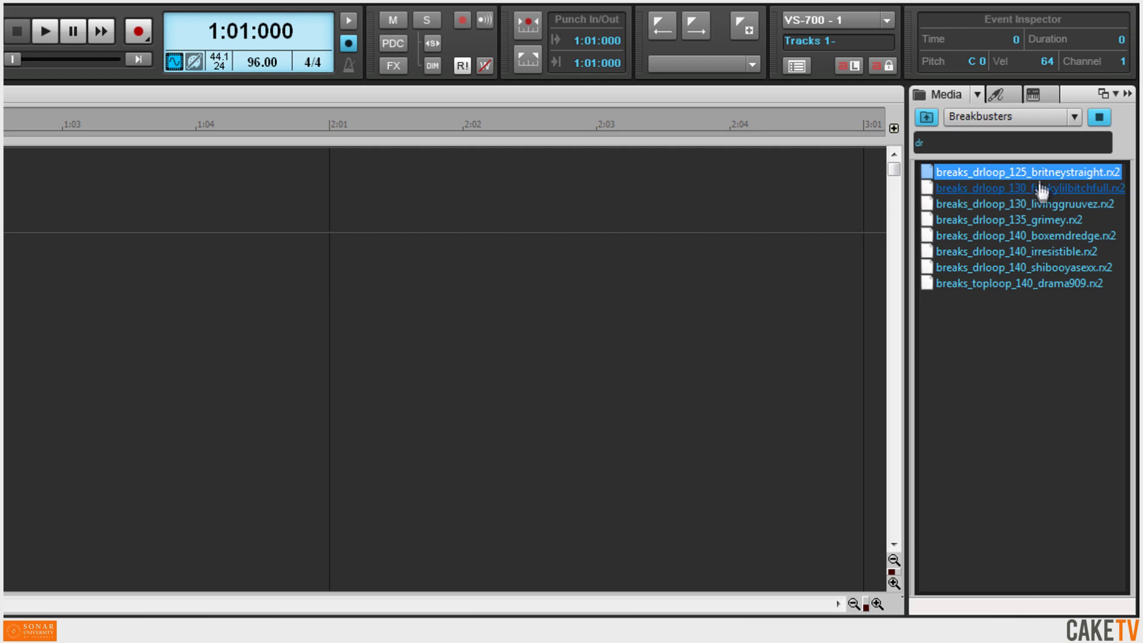
{"action": "left_click", "coordinate": [1038, 186]}
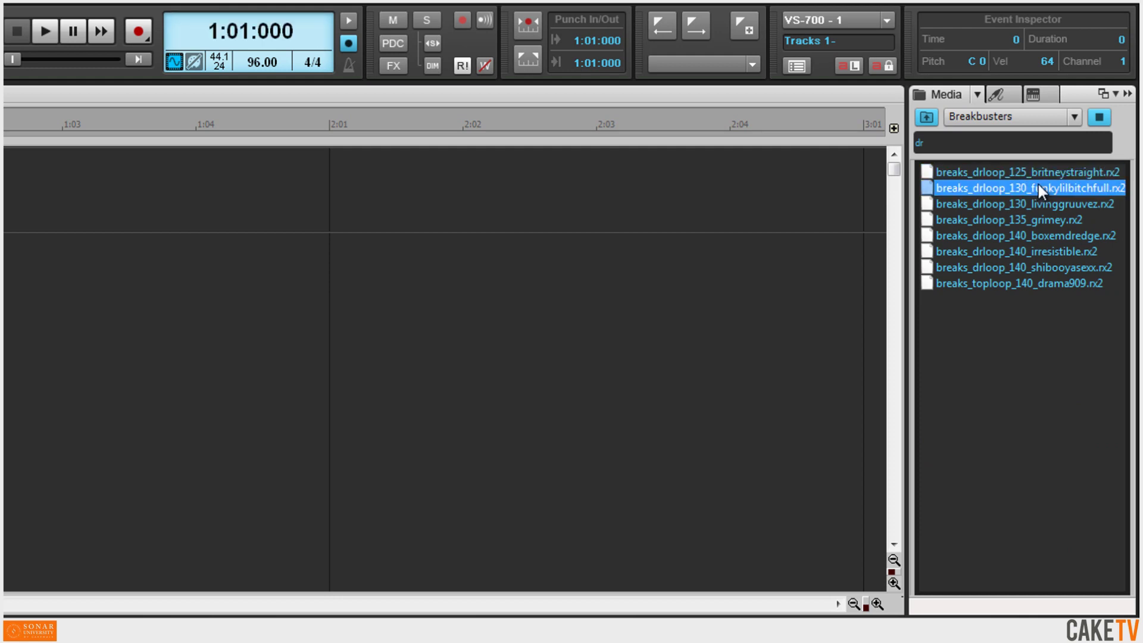
{"action": "left_click", "coordinate": [1038, 200]}
Place breaks_drloop_130_livinggruuvez.rx2 at 1:01 on Audio 1 and bounce it to a plain audio clip.
{"action": "left_click_drag", "start_coordinate": [1037, 200], "coordinate": [39, 204]}
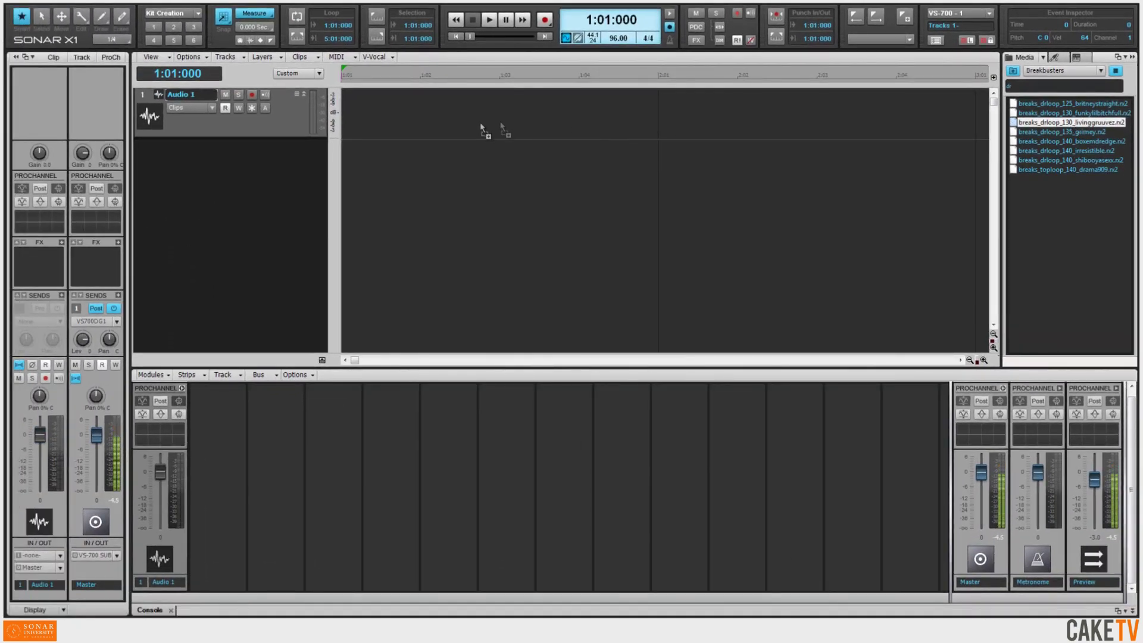
{"action": "left_click_drag", "start_coordinate": [480, 123], "coordinate": [352, 116]}
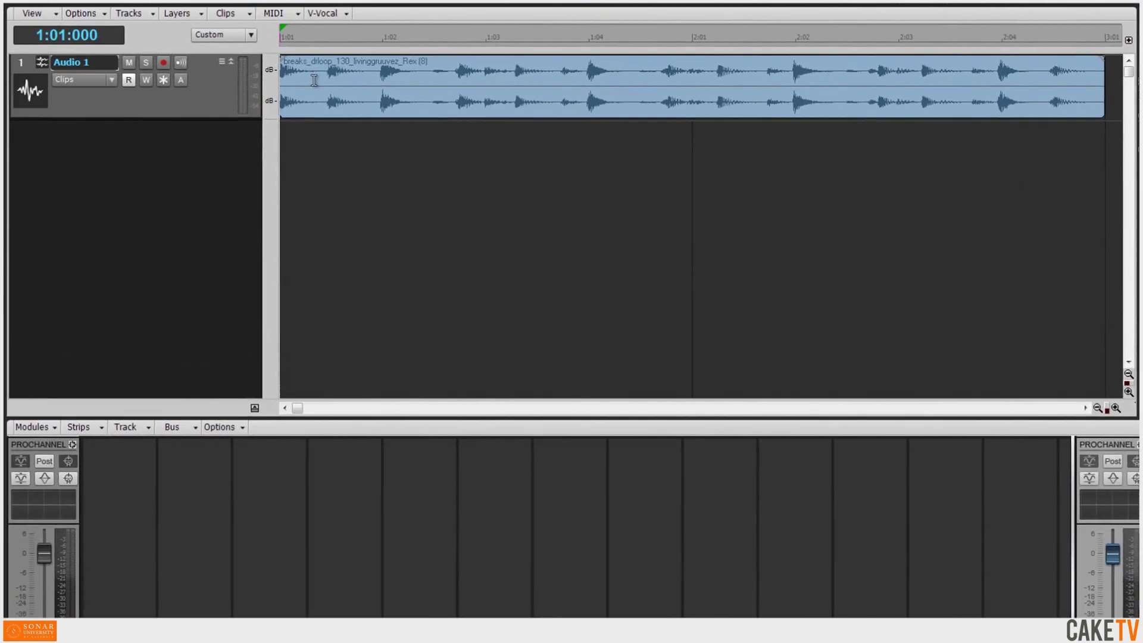
{"action": "right_click", "coordinate": [368, 108]}
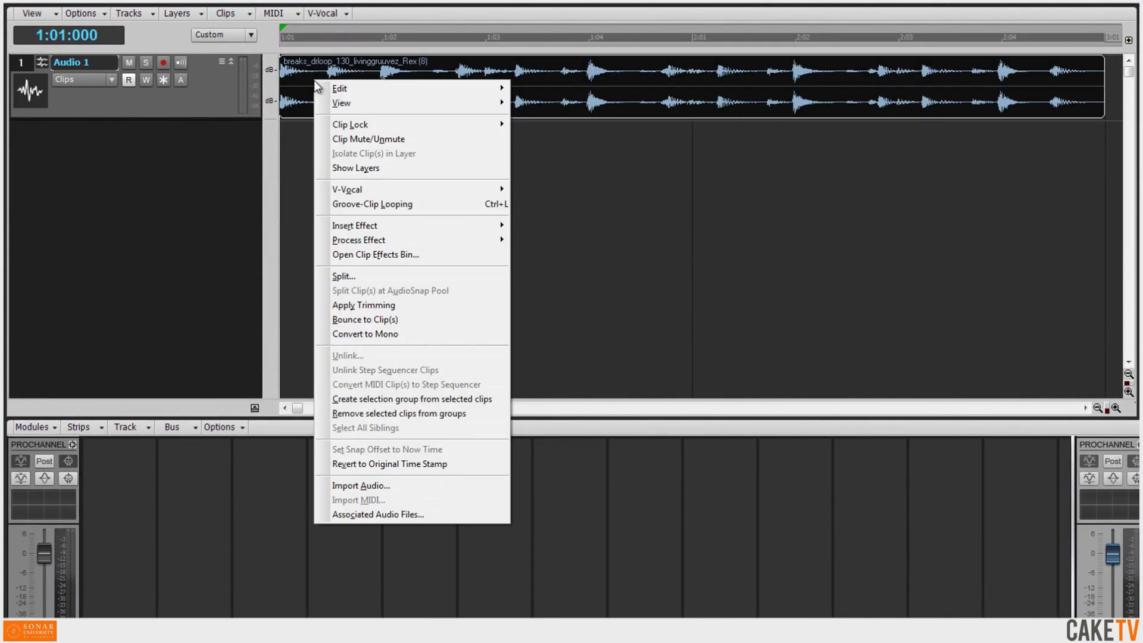
{"action": "left_click", "coordinate": [405, 319]}
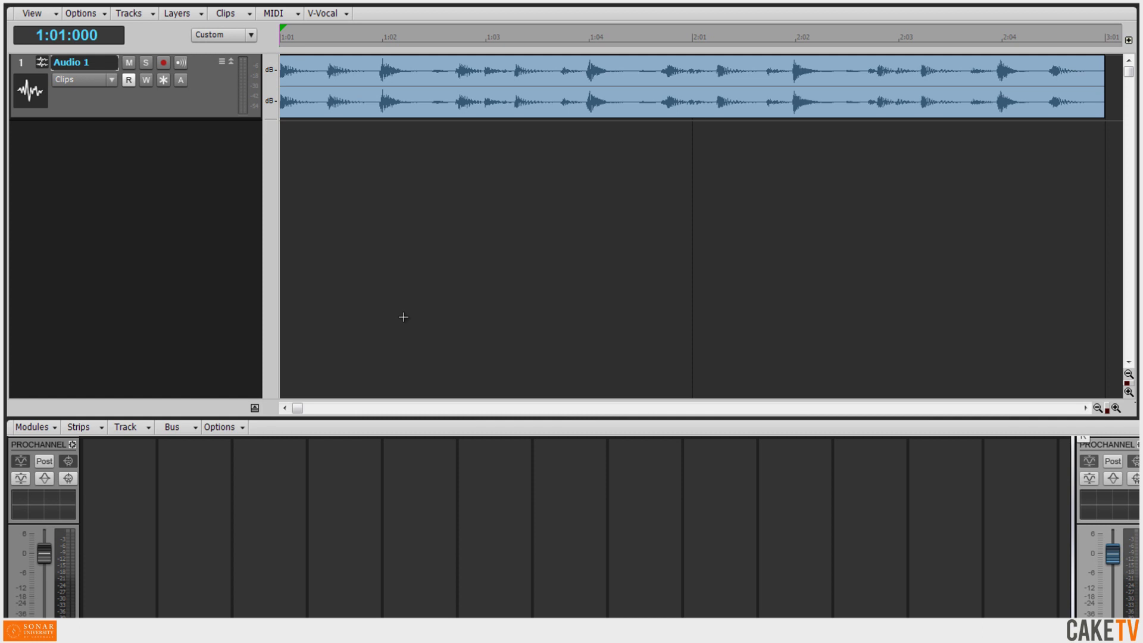
{"action": "left_click", "coordinate": [113, 80]}
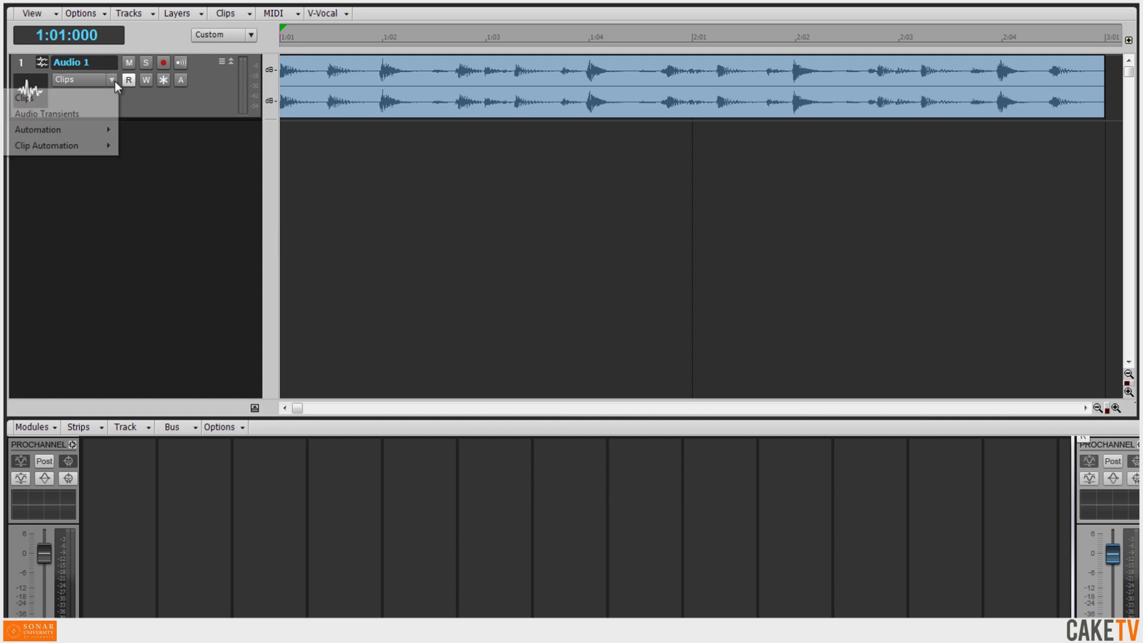
Split the loop into beat clips with AudioSnap at 0% threshold, then return Audio 1 to Clips view.
{"action": "left_click", "coordinate": [111, 116]}
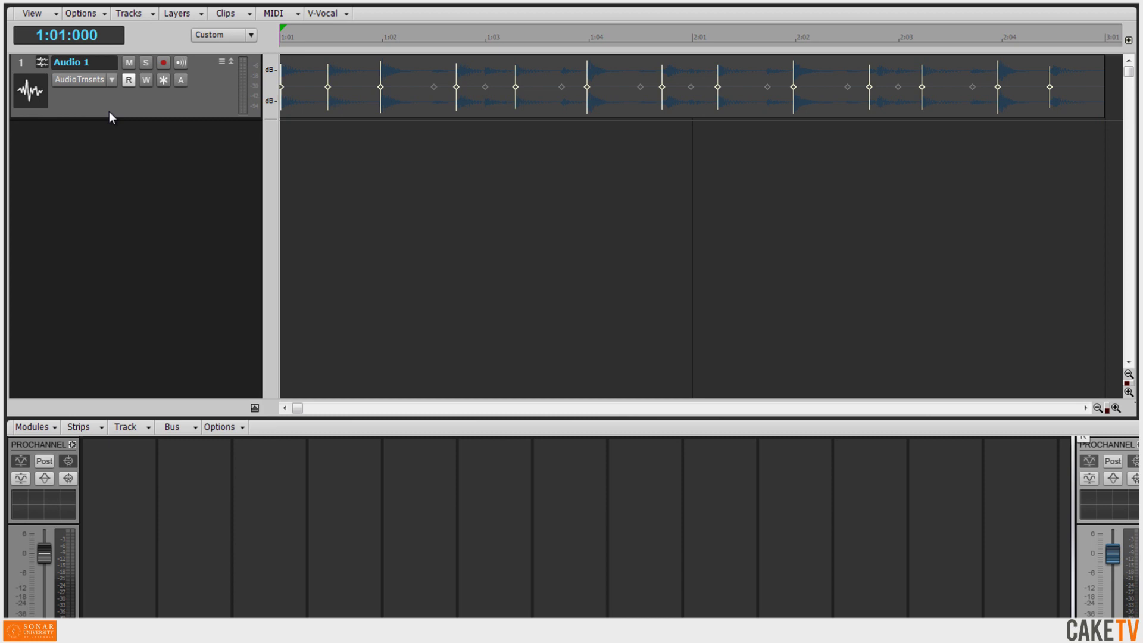
{"action": "key", "text": "f"}
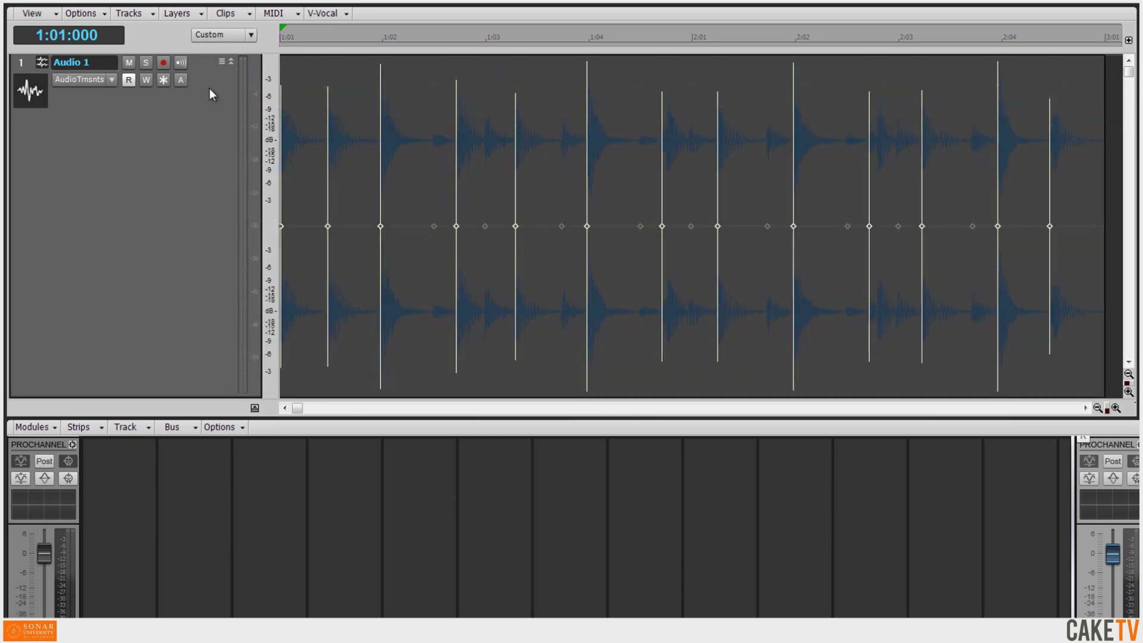
{"action": "left_click", "coordinate": [615, 327]}
{"action": "key", "text": "a"}
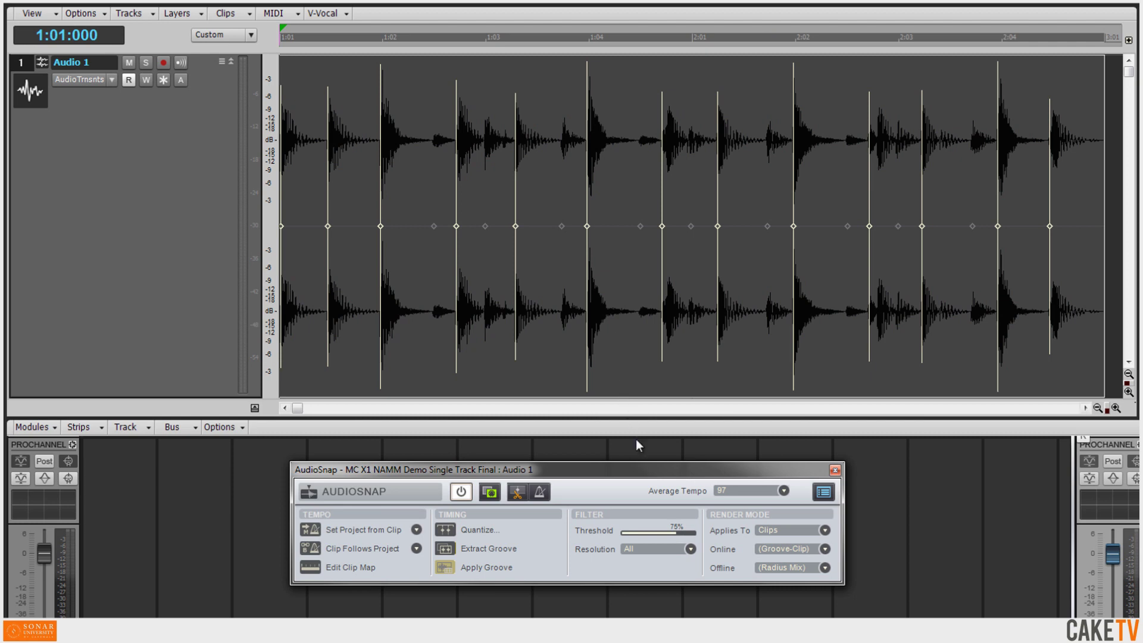
{"action": "double_click", "coordinate": [680, 530]}
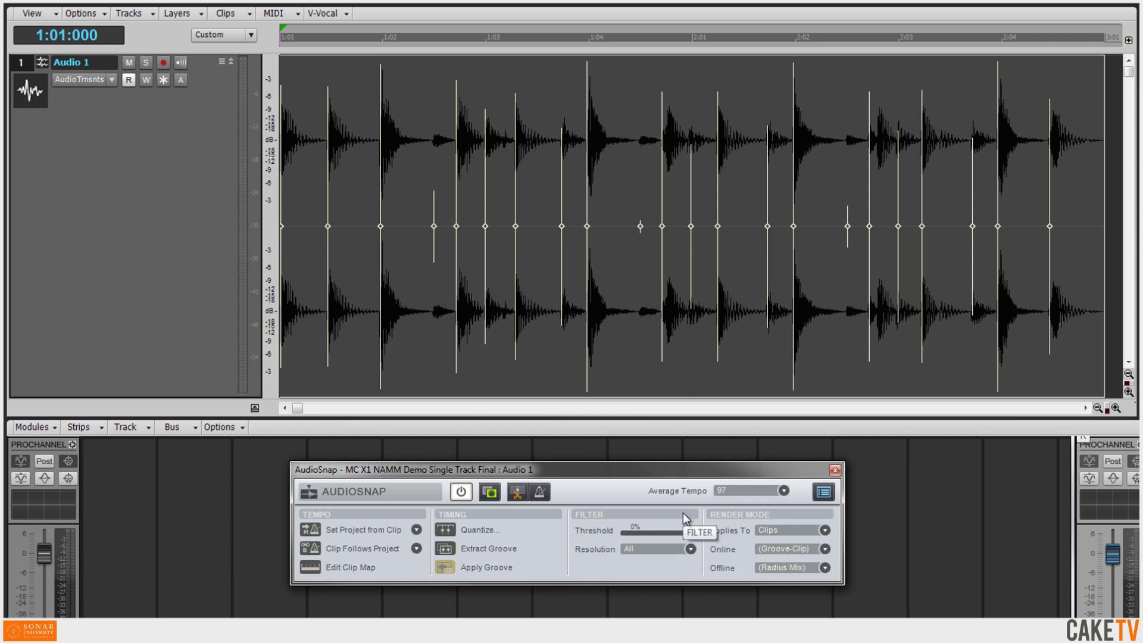
{"action": "left_click", "coordinate": [516, 492]}
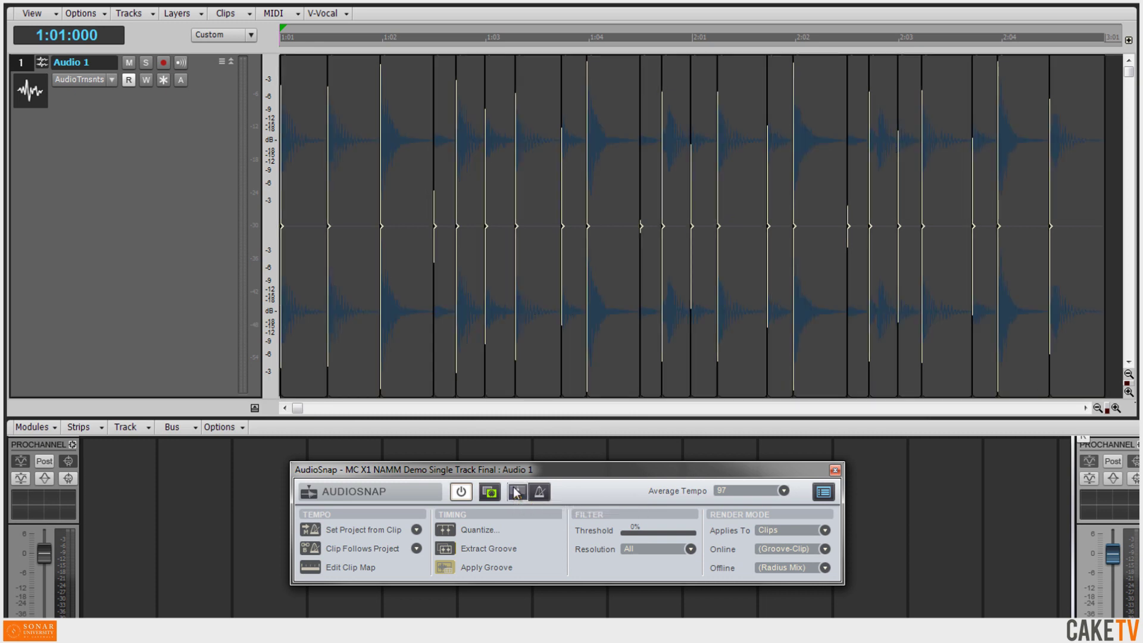
{"action": "left_click", "coordinate": [836, 471]}
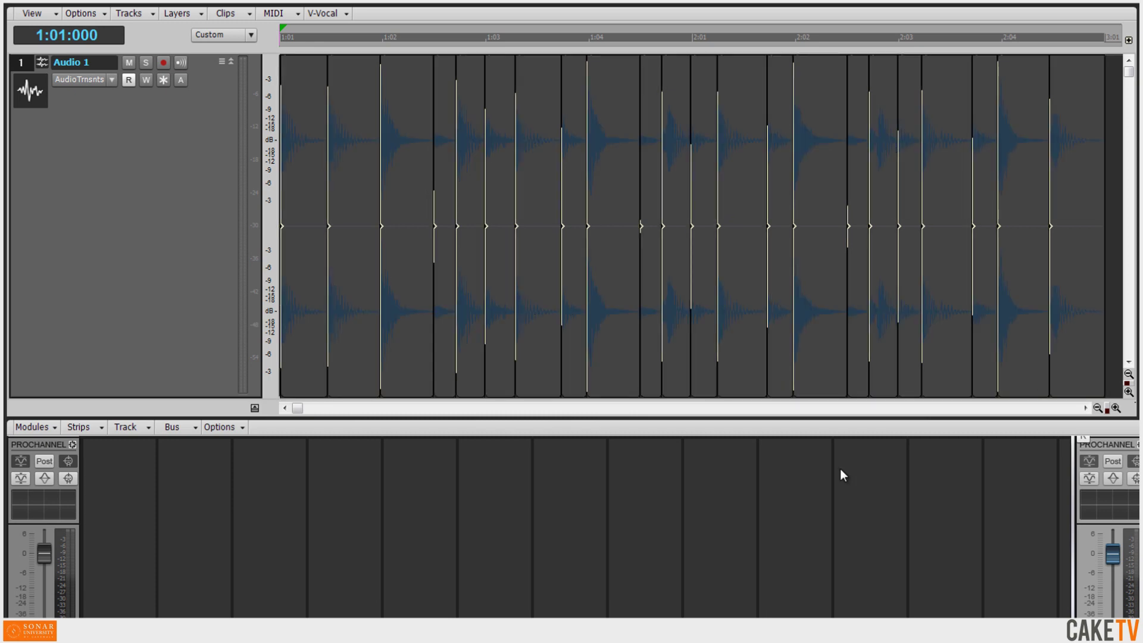
{"action": "left_click", "coordinate": [112, 80]}
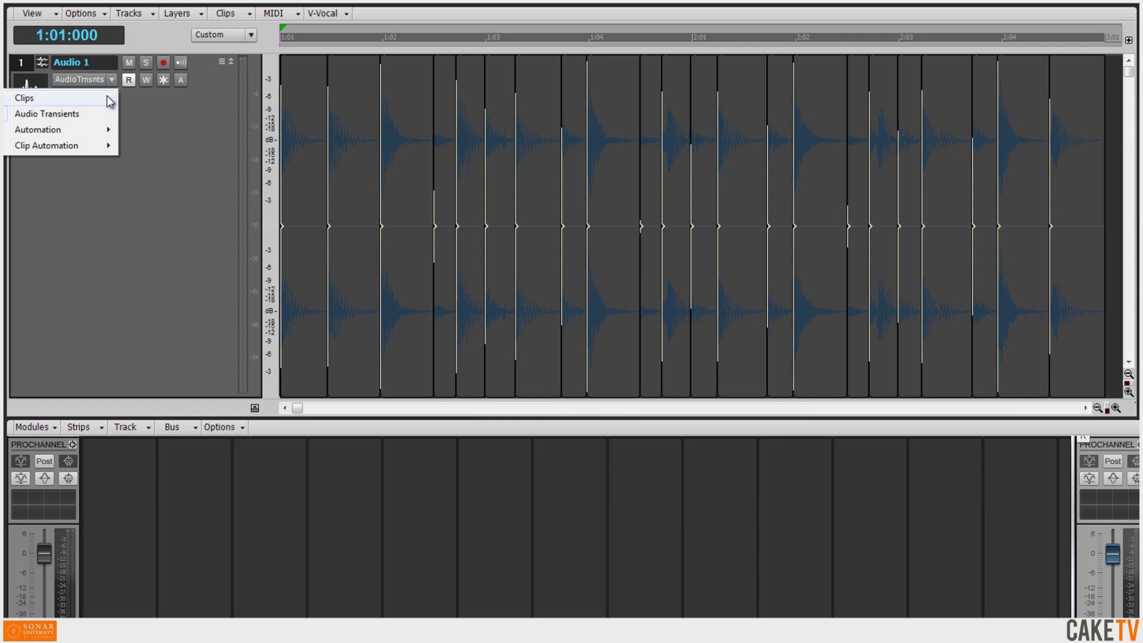
{"action": "left_click", "coordinate": [24, 98]}
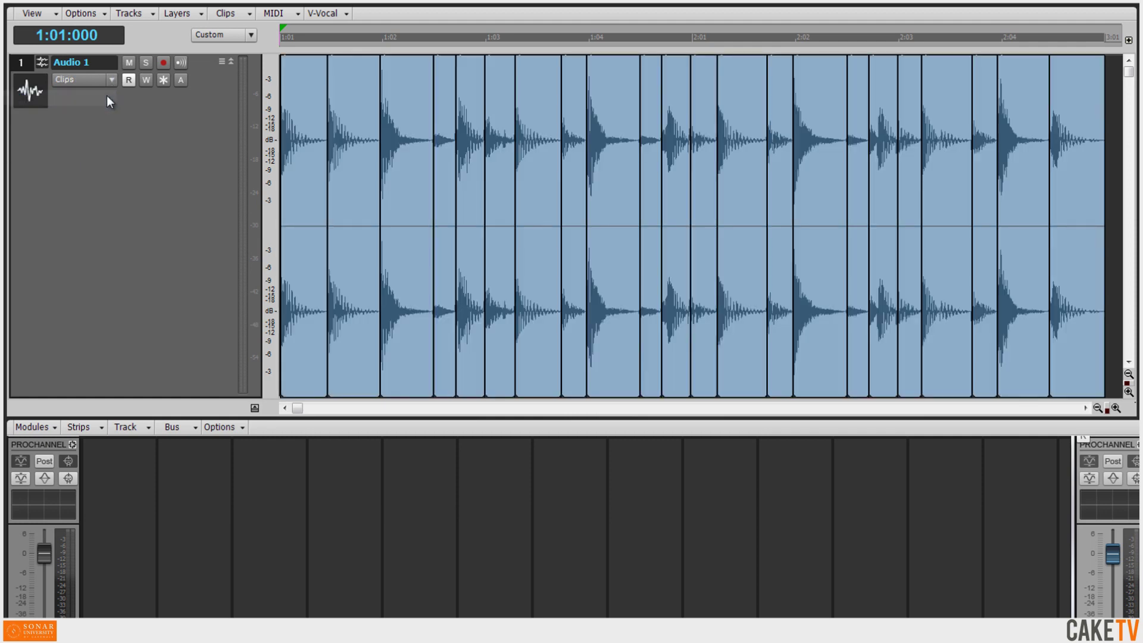
Fade out the first beat slice across its full length.
{"action": "left_click", "coordinate": [310, 355]}
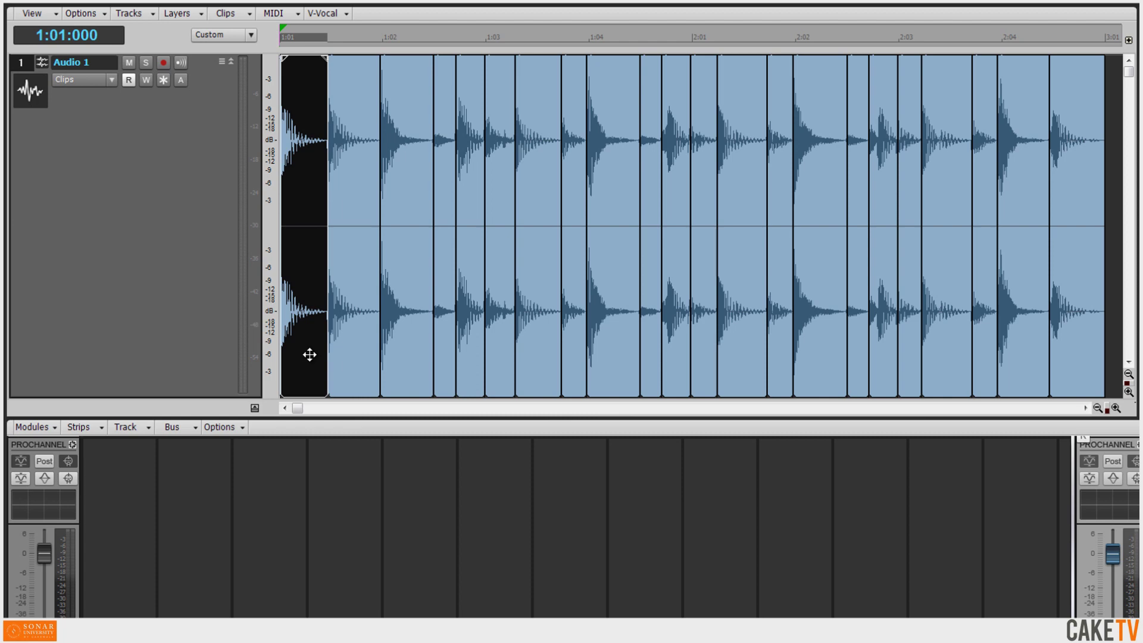
{"action": "left_click", "coordinate": [365, 355]}
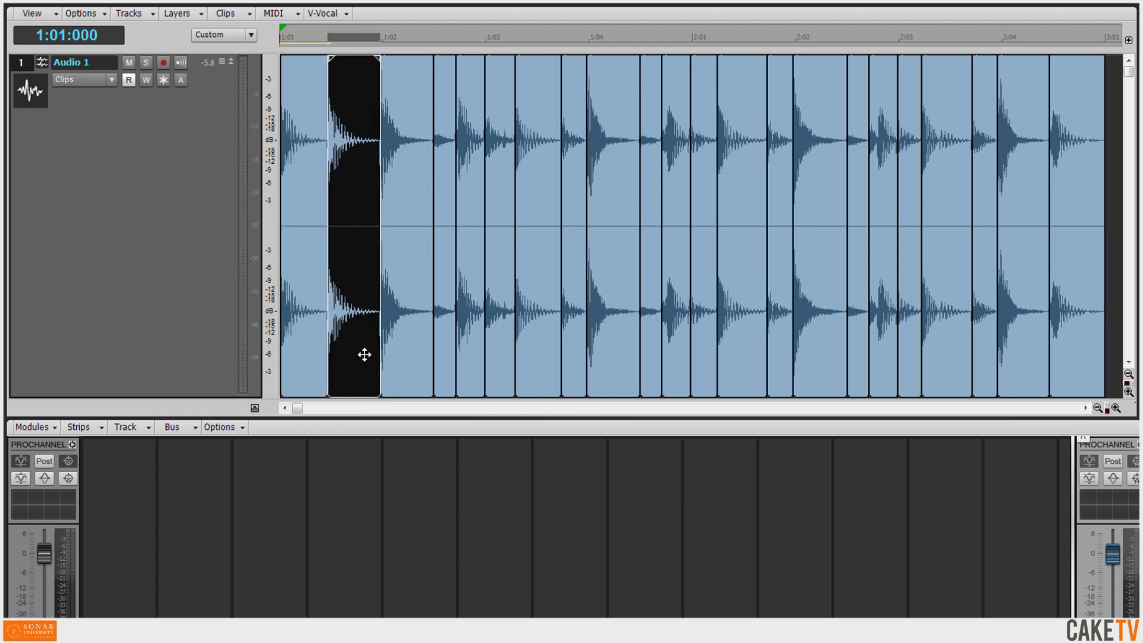
{"action": "left_click", "coordinate": [401, 355]}
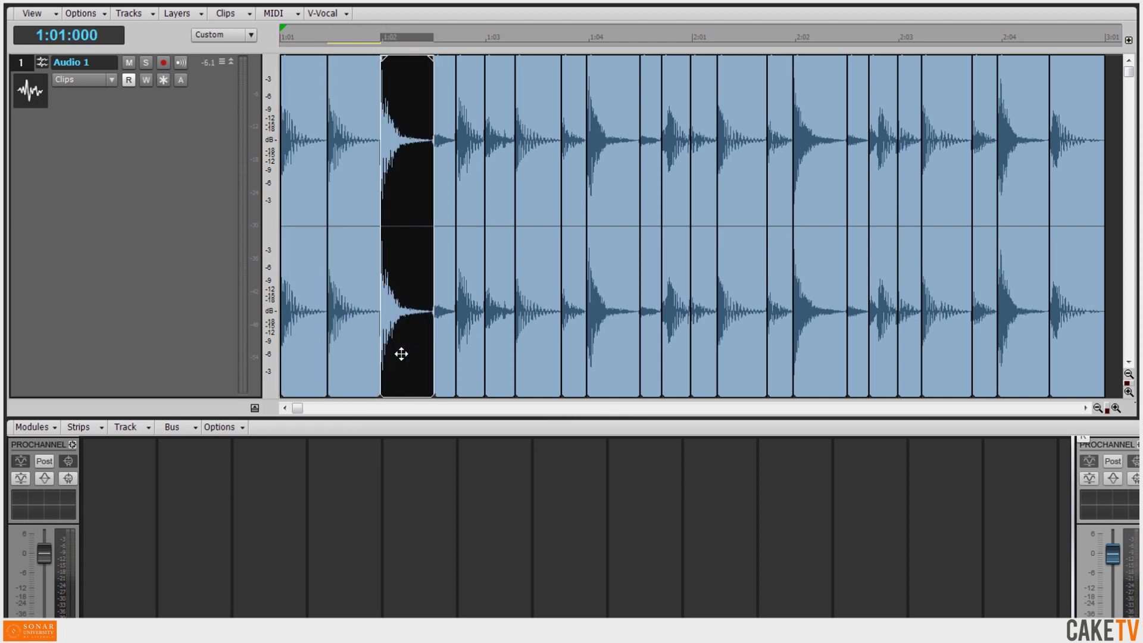
{"action": "left_click", "coordinate": [441, 366]}
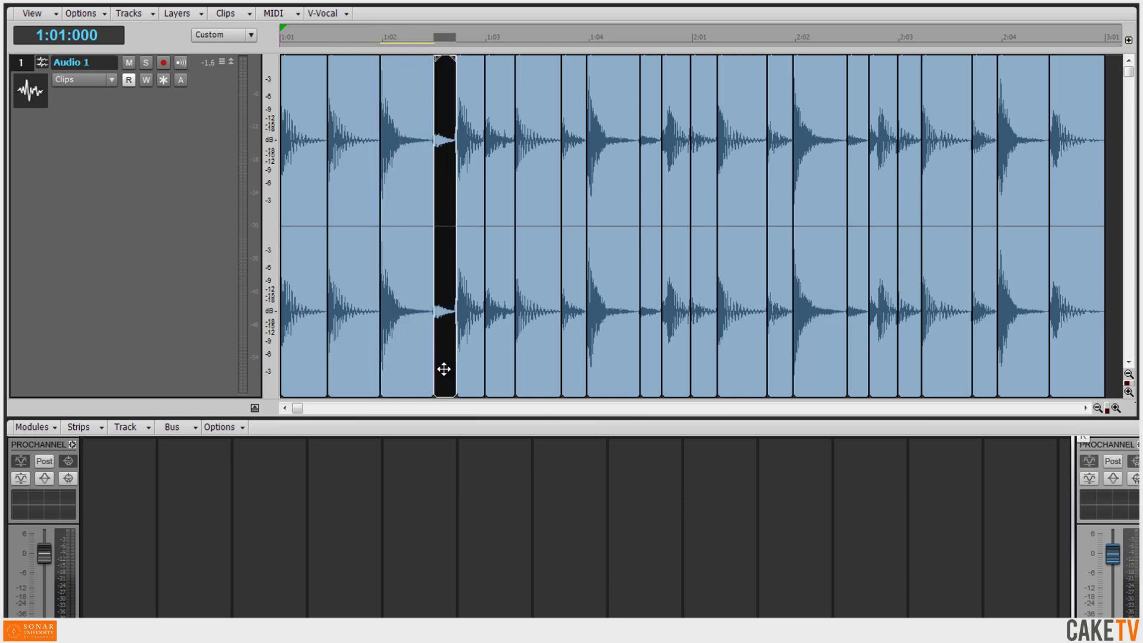
{"action": "left_click", "coordinate": [303, 352]}
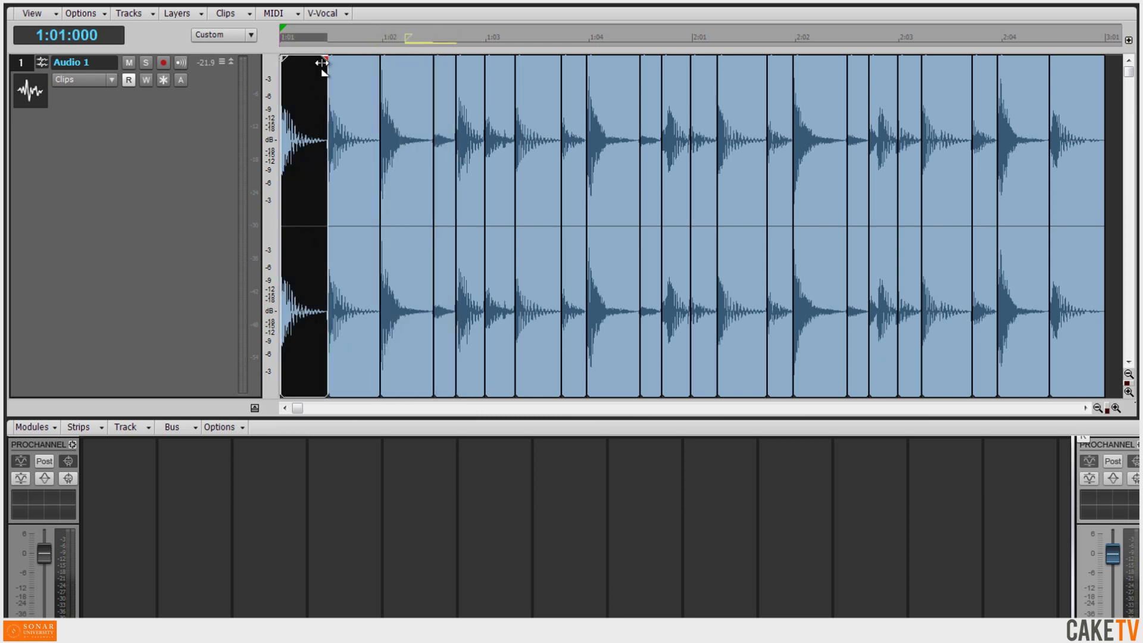
{"action": "left_click_drag", "start_coordinate": [321, 62], "coordinate": [283, 62]}
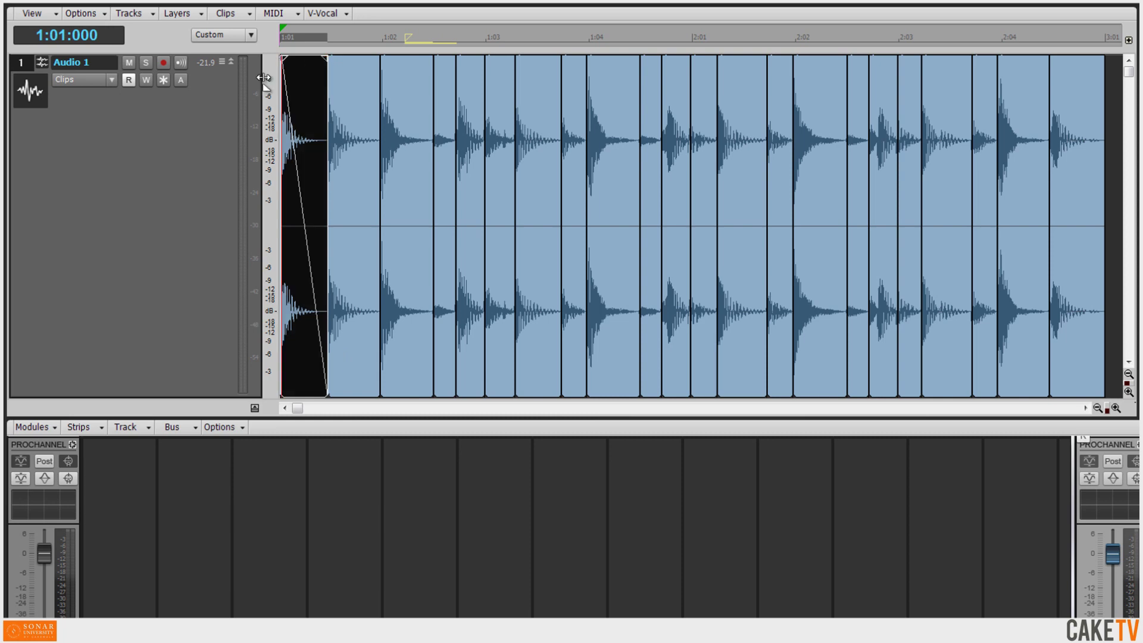
Fully fade out the third slice, then bounce the third and first clips to fix the fades.
{"action": "left_click", "coordinate": [395, 340]}
{"action": "left_click_drag", "start_coordinate": [429, 62], "coordinate": [379, 68]}
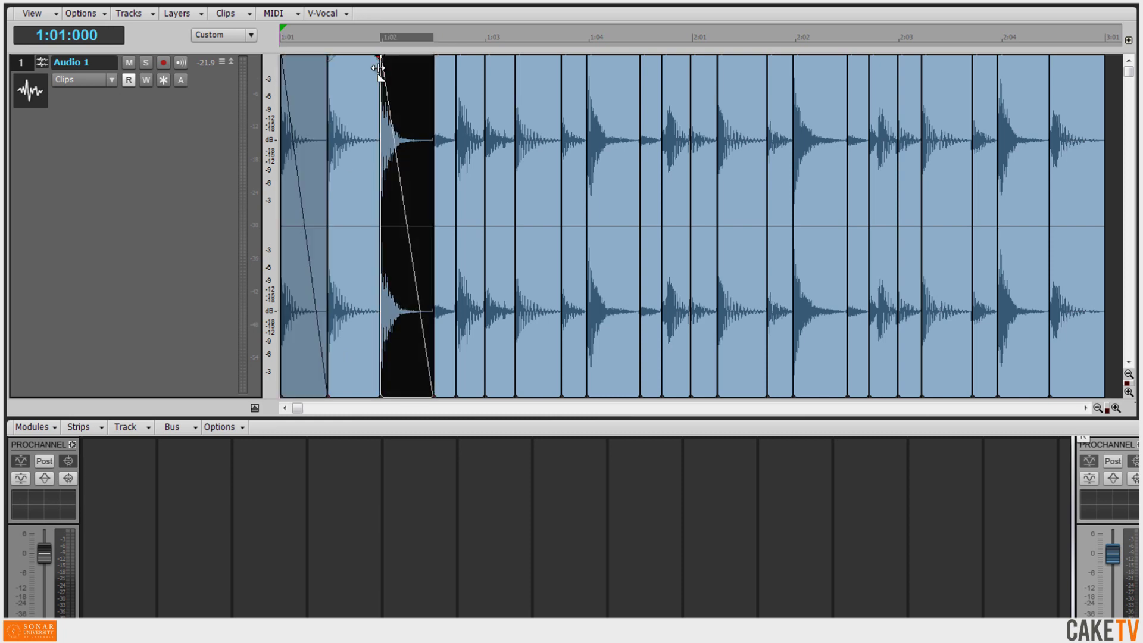
{"action": "right_click", "coordinate": [404, 351]}
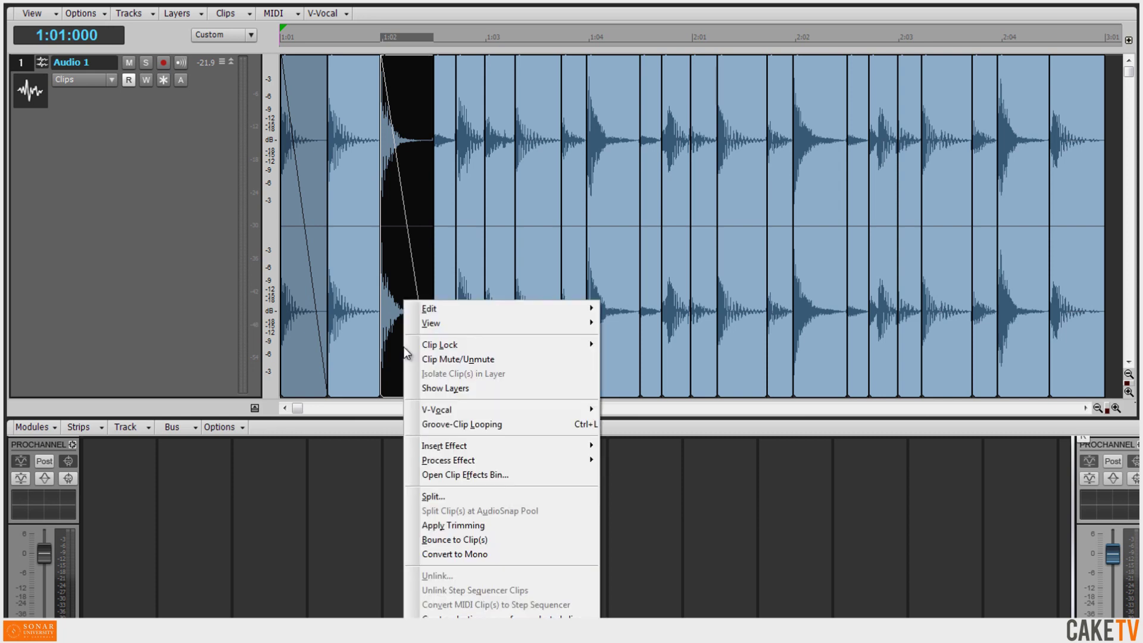
{"action": "left_click", "coordinate": [508, 539]}
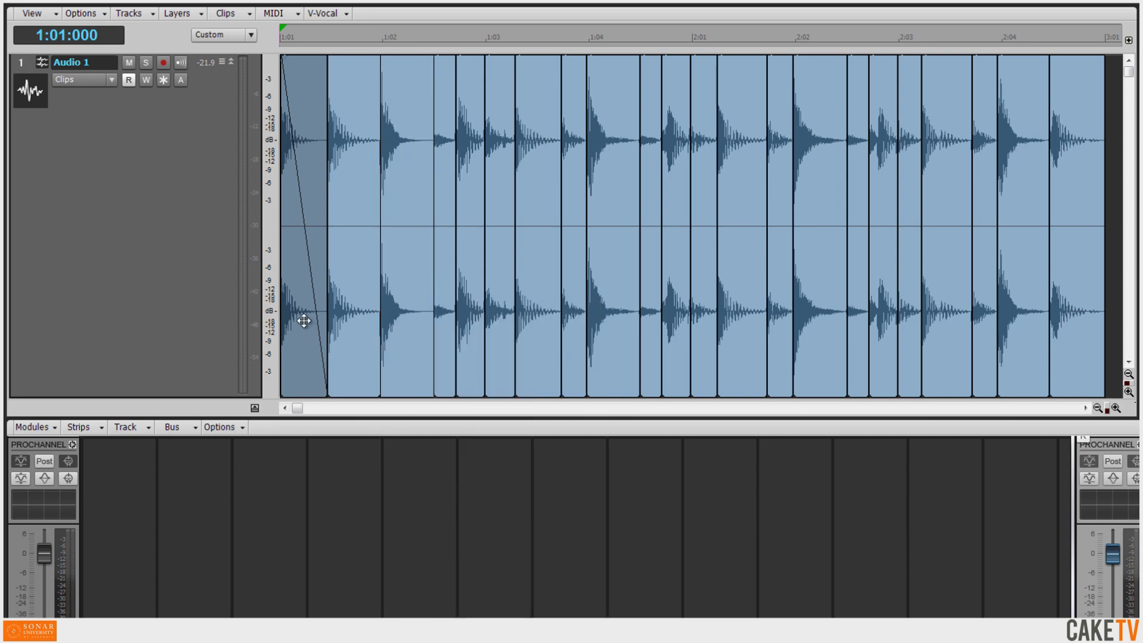
{"action": "right_click", "coordinate": [305, 324]}
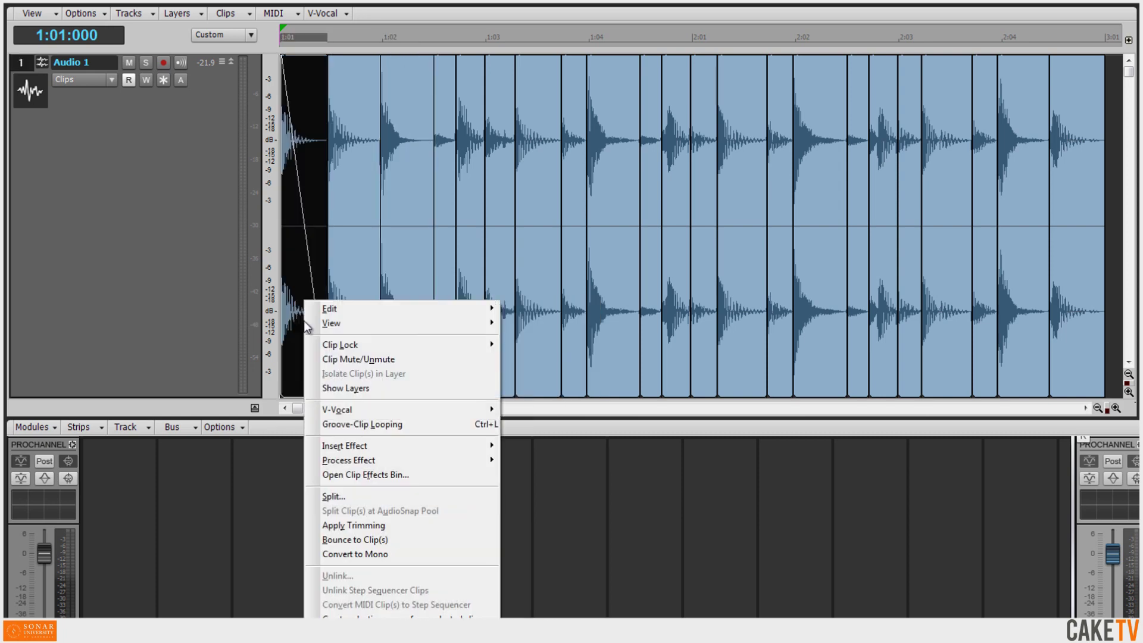
{"action": "left_click", "coordinate": [399, 539]}
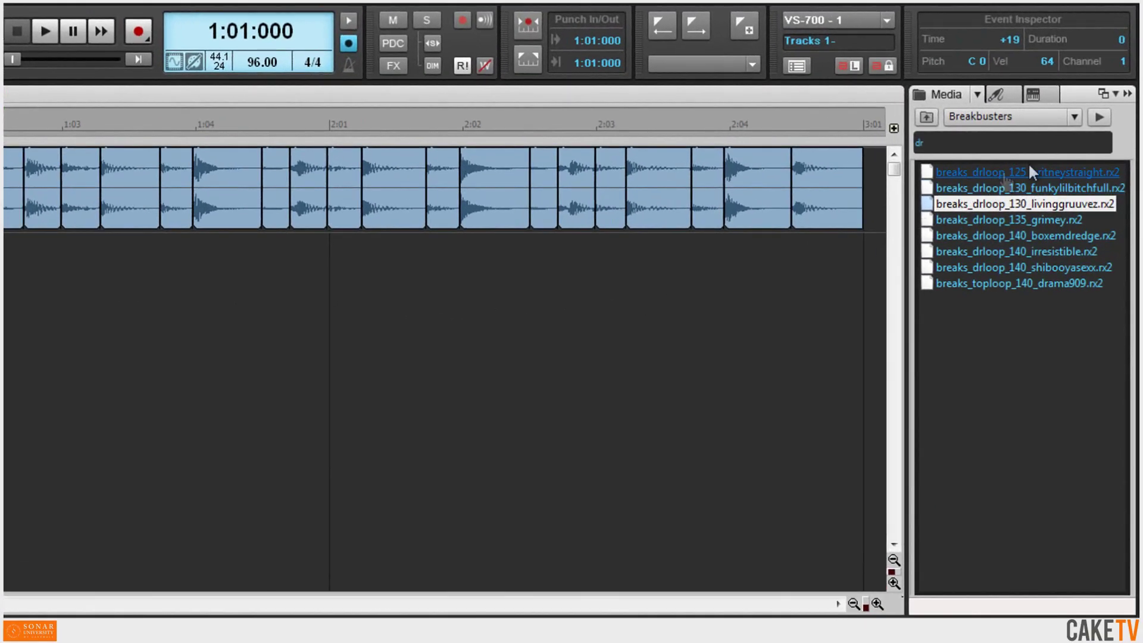
Drag Empty Multi-Out.cwx from Track Templates > Soft Synth Track Templates > Session Drummer 3 into the project.
{"action": "left_click", "coordinate": [1076, 118]}
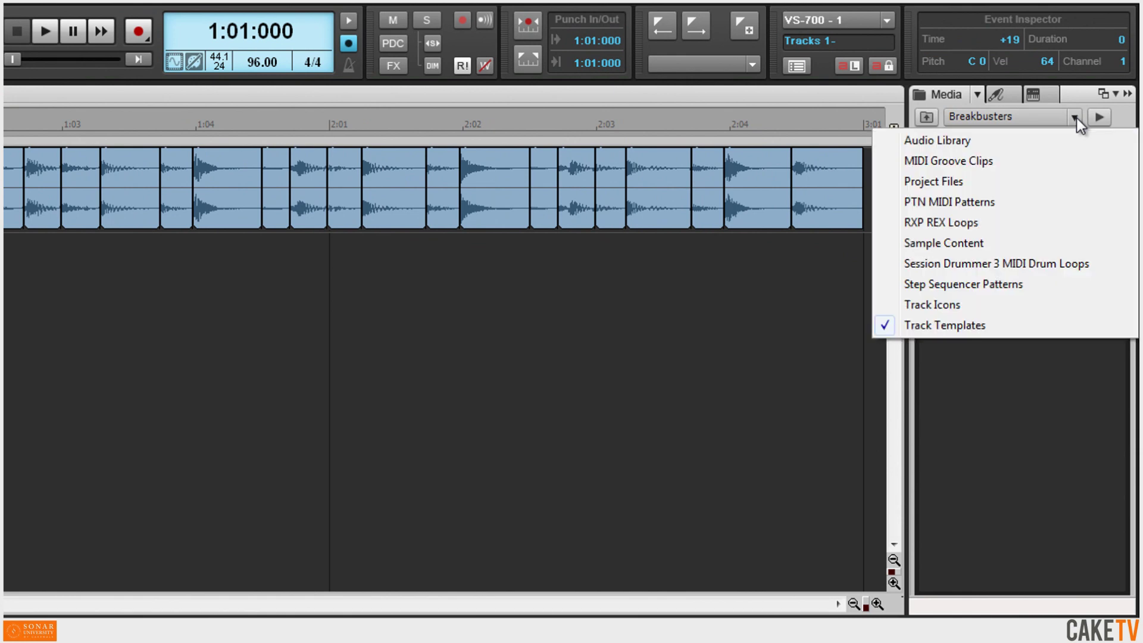
{"action": "left_click", "coordinate": [1001, 327]}
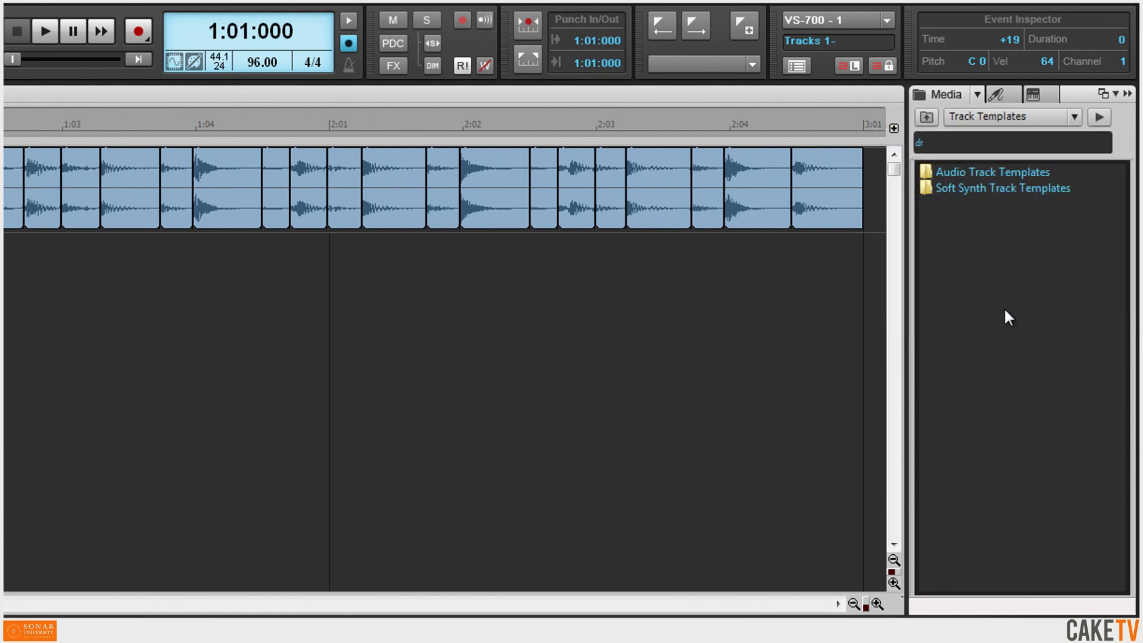
{"action": "double_click", "coordinate": [988, 190]}
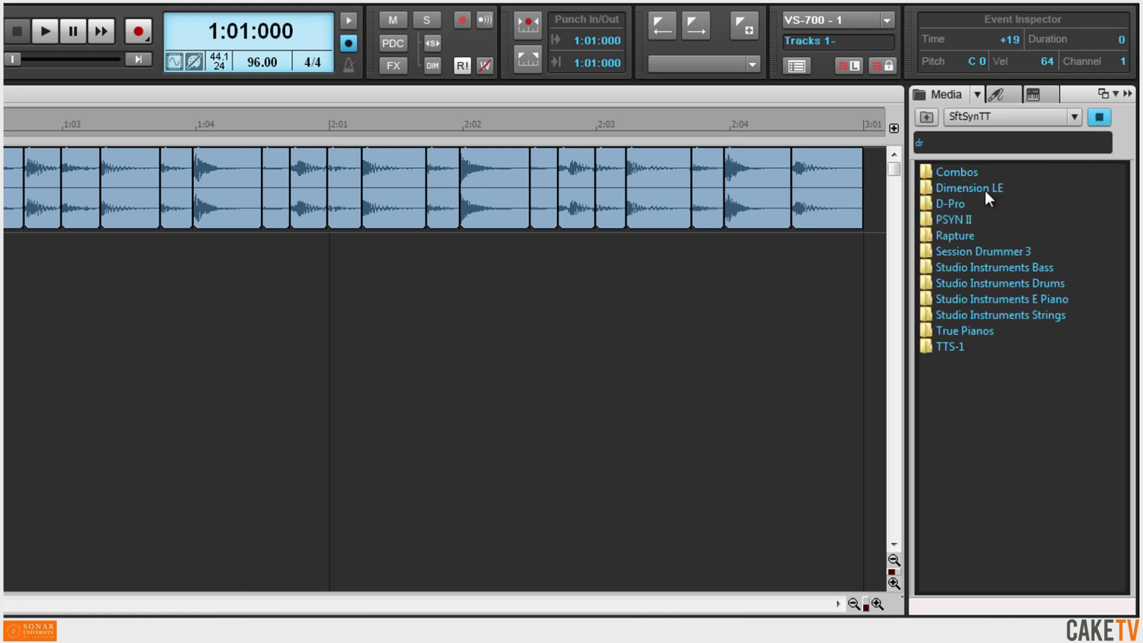
{"action": "double_click", "coordinate": [989, 250]}
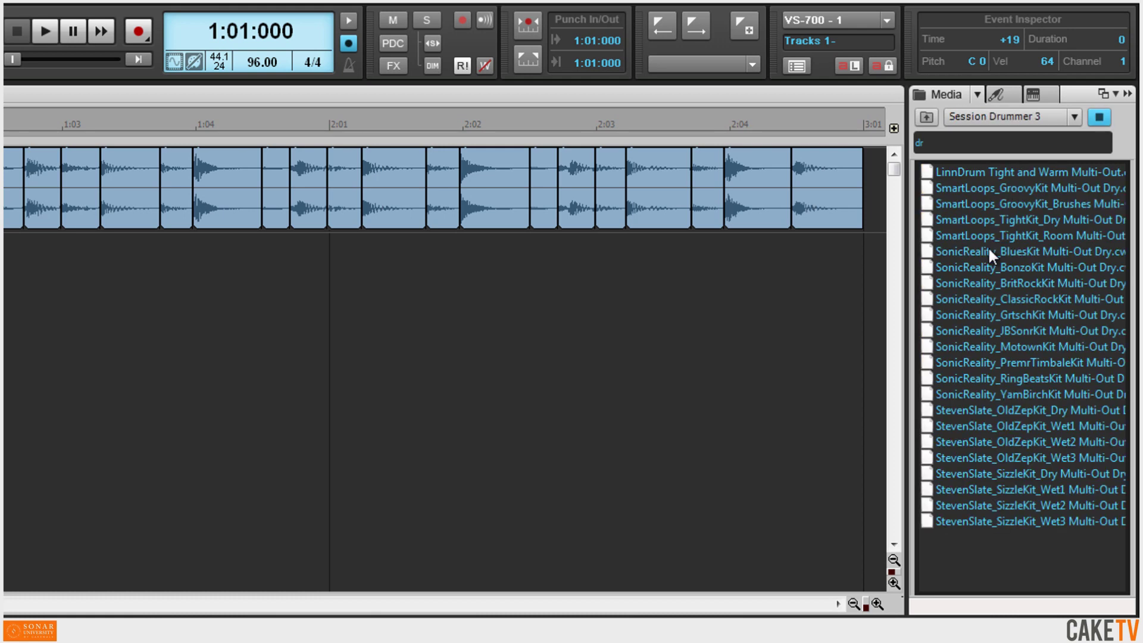
{"action": "left_click", "coordinate": [951, 147]}
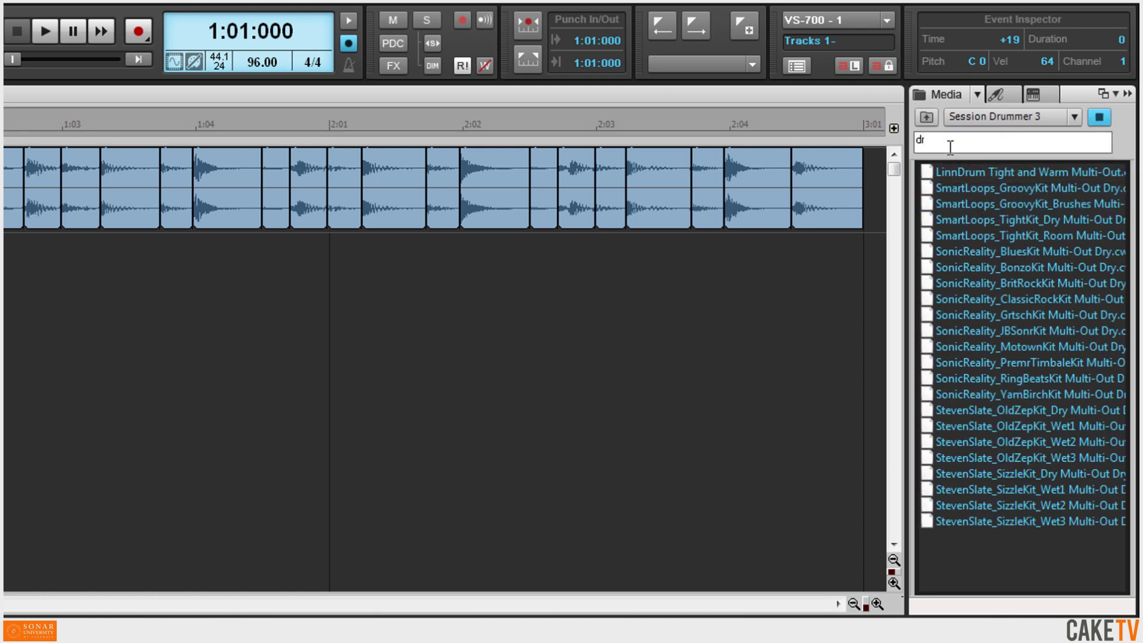
{"action": "key", "text": "BackSpace"}
{"action": "key", "text": "BackSpace"}
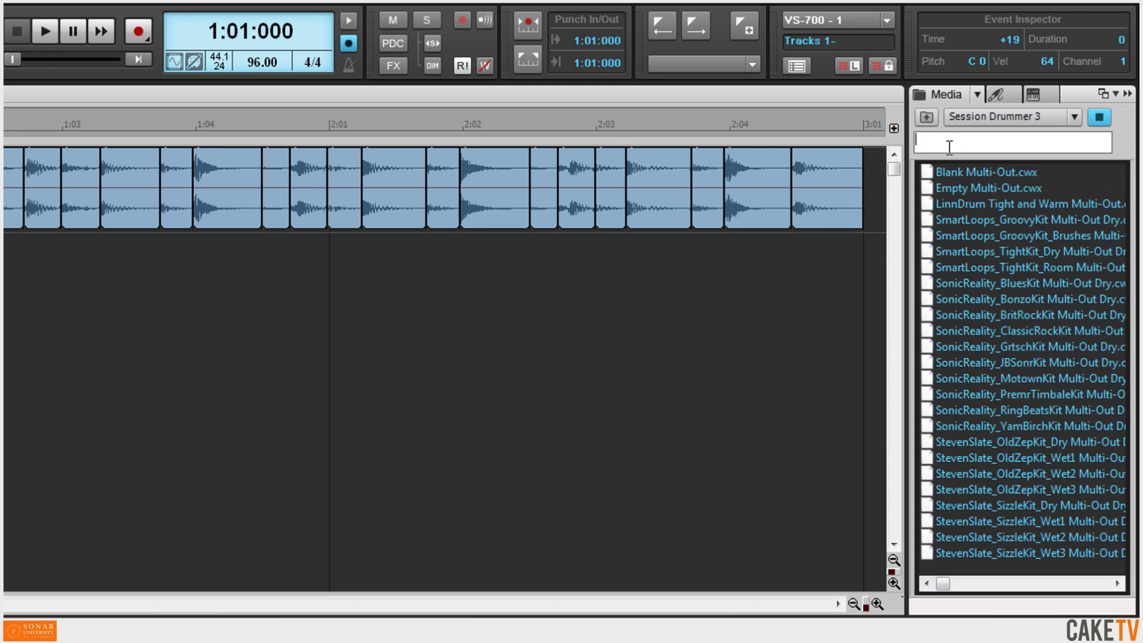
{"action": "left_click_drag", "start_coordinate": [977, 188], "coordinate": [0, 377]}
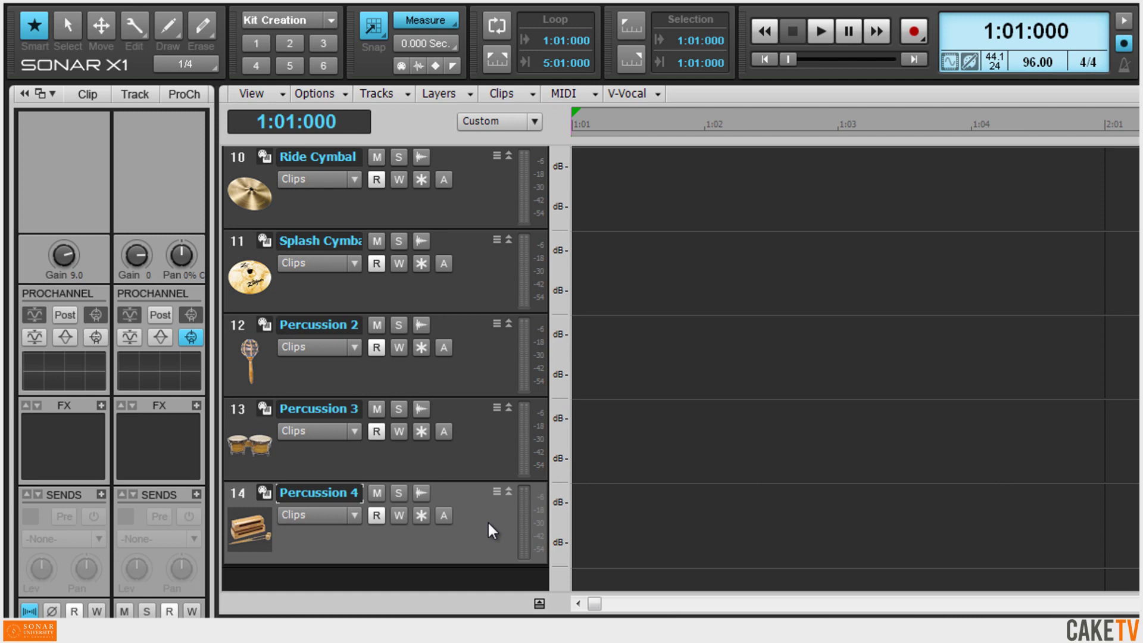
Review the new drum tracks, show Session Drummer 3's Mixer page, and select the first and third Audio 1 clips.
{"action": "scroll", "coordinate": [487, 520], "scroll_direction": "up", "scroll_amount": 8}
{"action": "scroll", "coordinate": [488, 520], "scroll_direction": "up", "scroll_amount": 6}
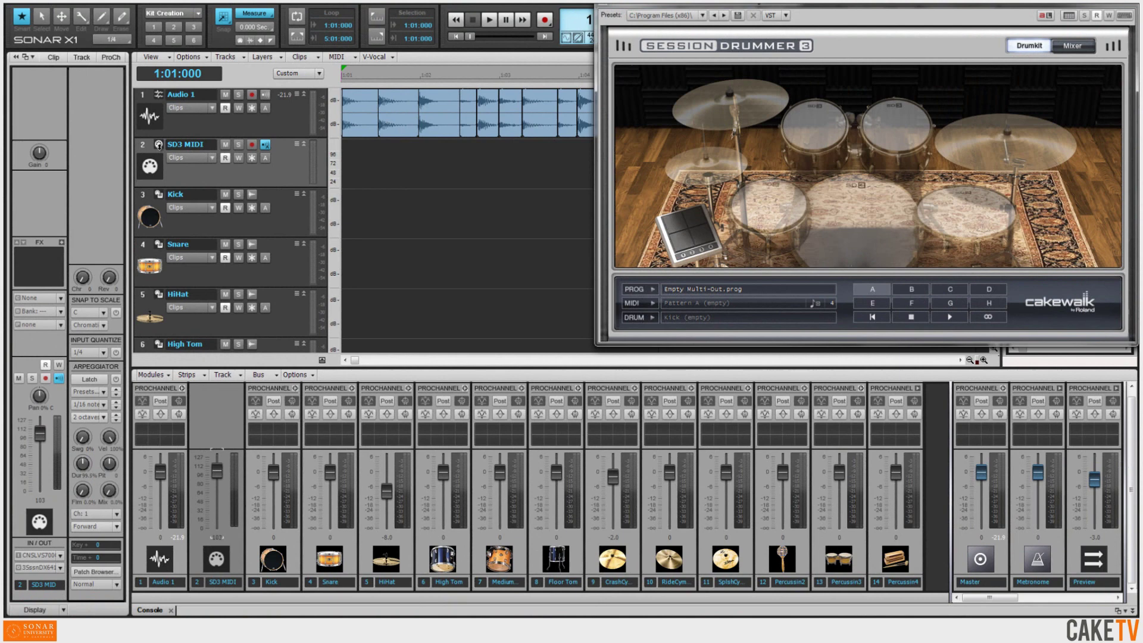
{"action": "left_click", "coordinate": [1071, 47]}
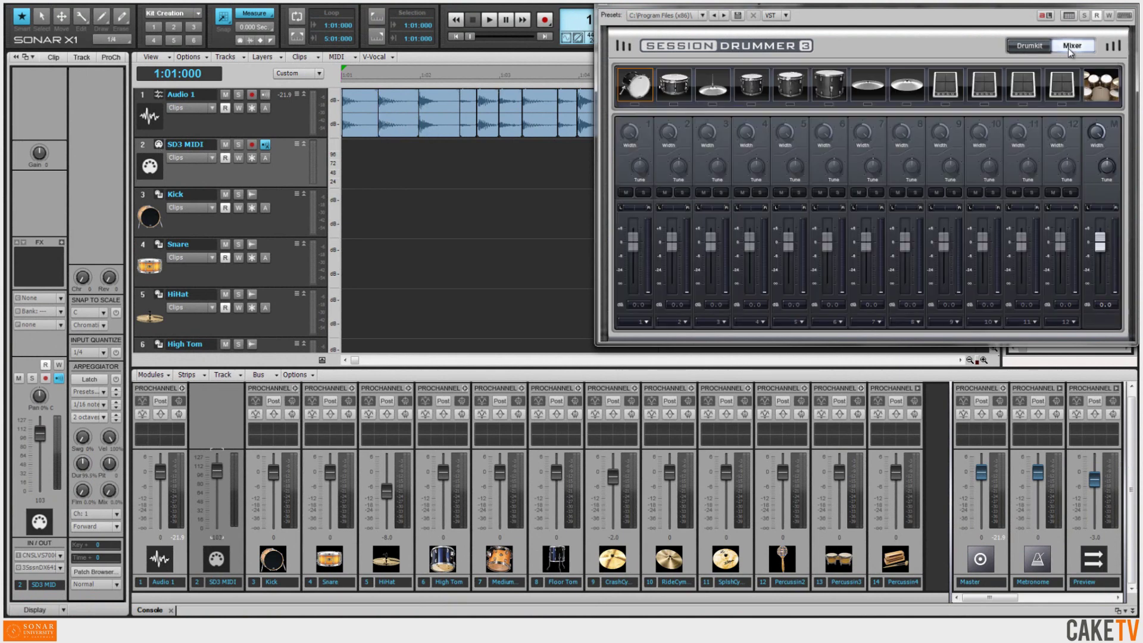
{"action": "left_click", "coordinate": [362, 127]}
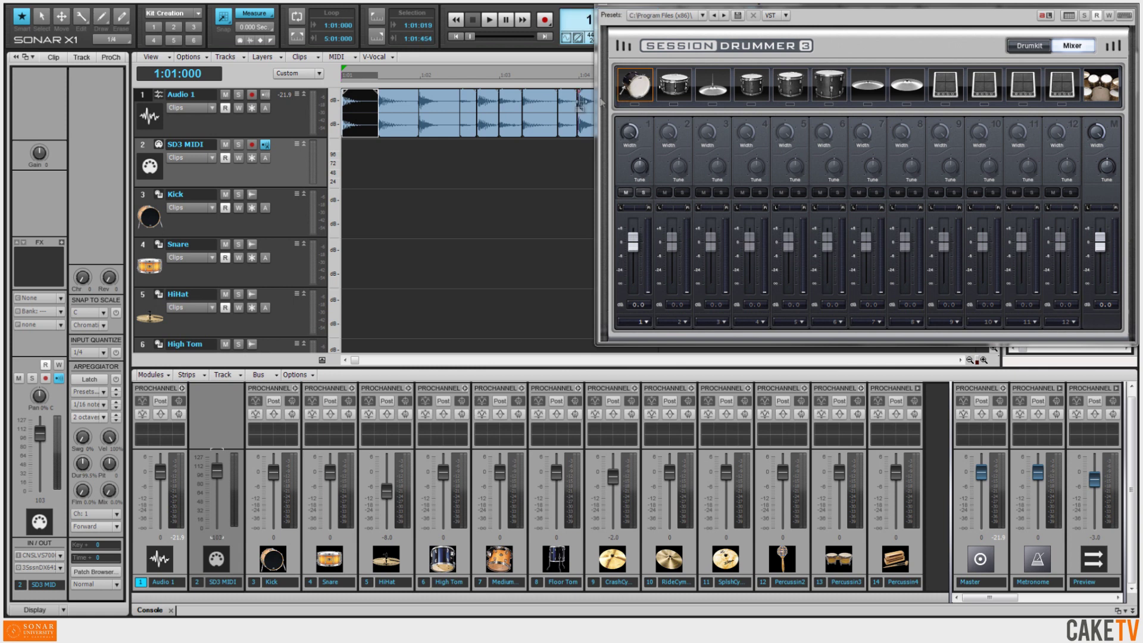
{"action": "left_click", "coordinate": [434, 131]}
Audition the kick and snare pads in Session Drummer 3.
{"action": "left_click", "coordinate": [676, 89]}
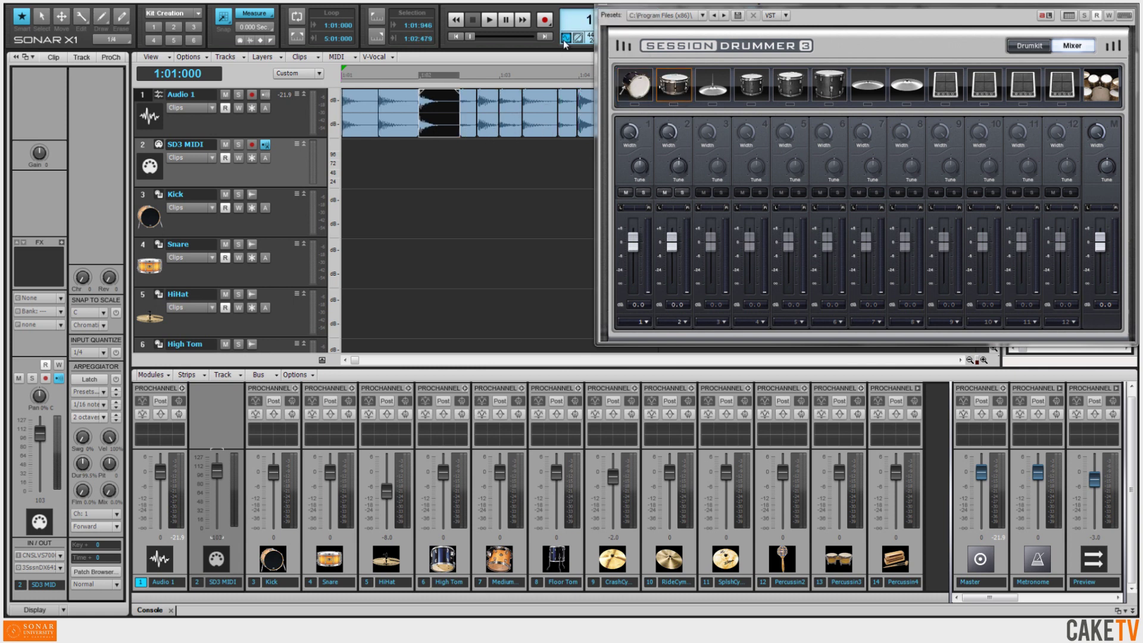
{"action": "left_click", "coordinate": [631, 95]}
{"action": "left_click", "coordinate": [672, 95]}
{"action": "left_click", "coordinate": [670, 93]}
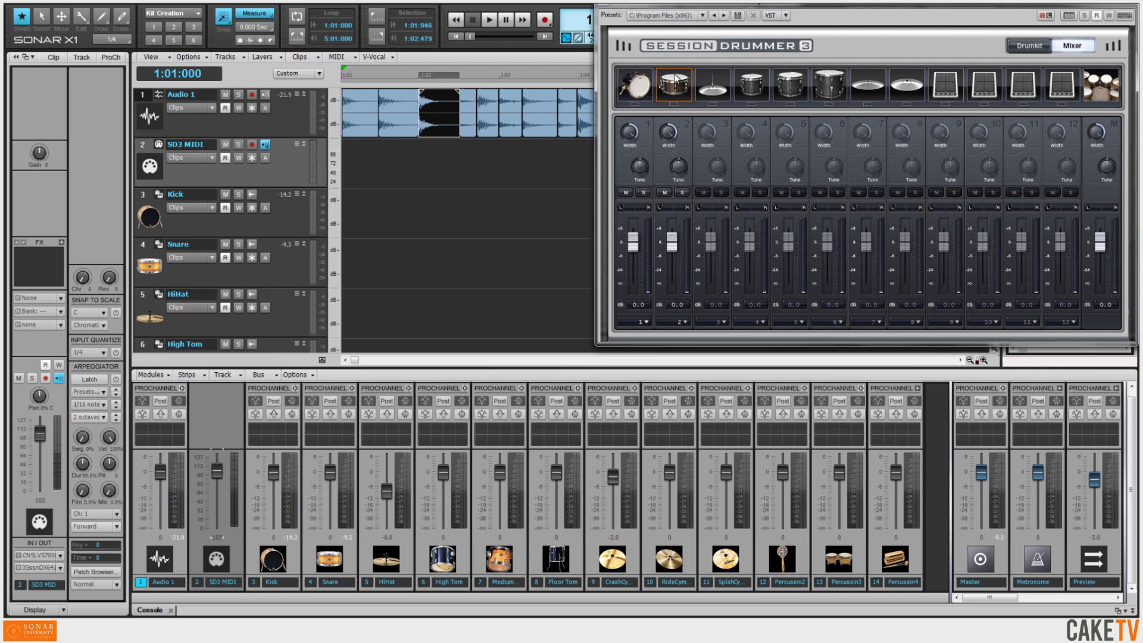
Load a new 3 - Hats sample onto the hi-hat pad, audition it, and start loading the cymbal pad.
{"action": "right_click", "coordinate": [711, 86]}
{"action": "left_click", "coordinate": [724, 89]}
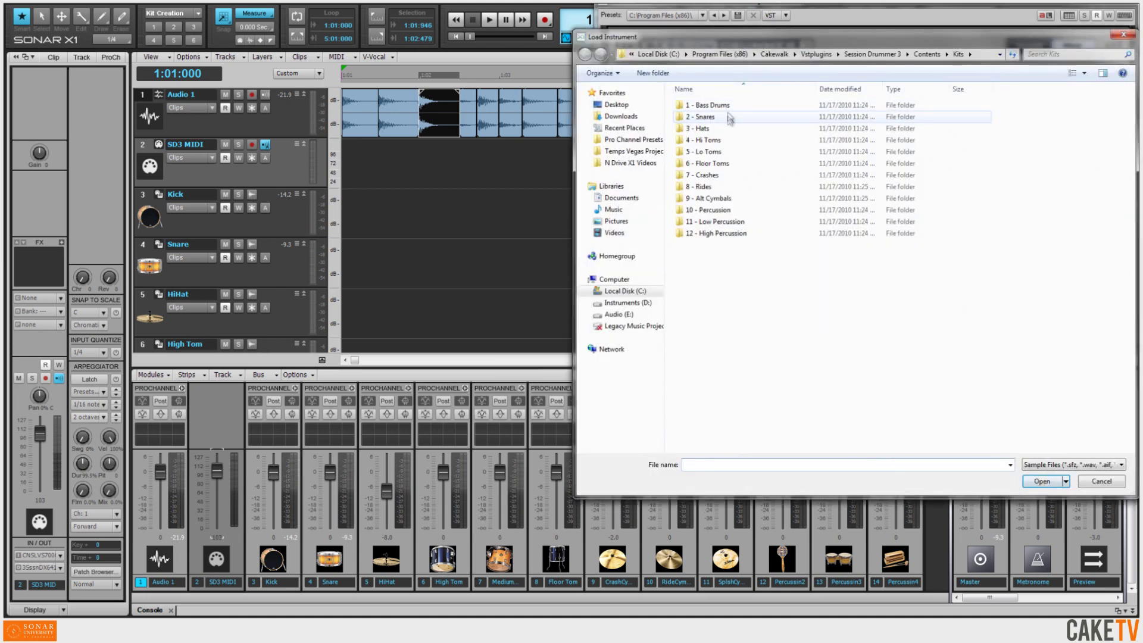
{"action": "double_click", "coordinate": [702, 129]}
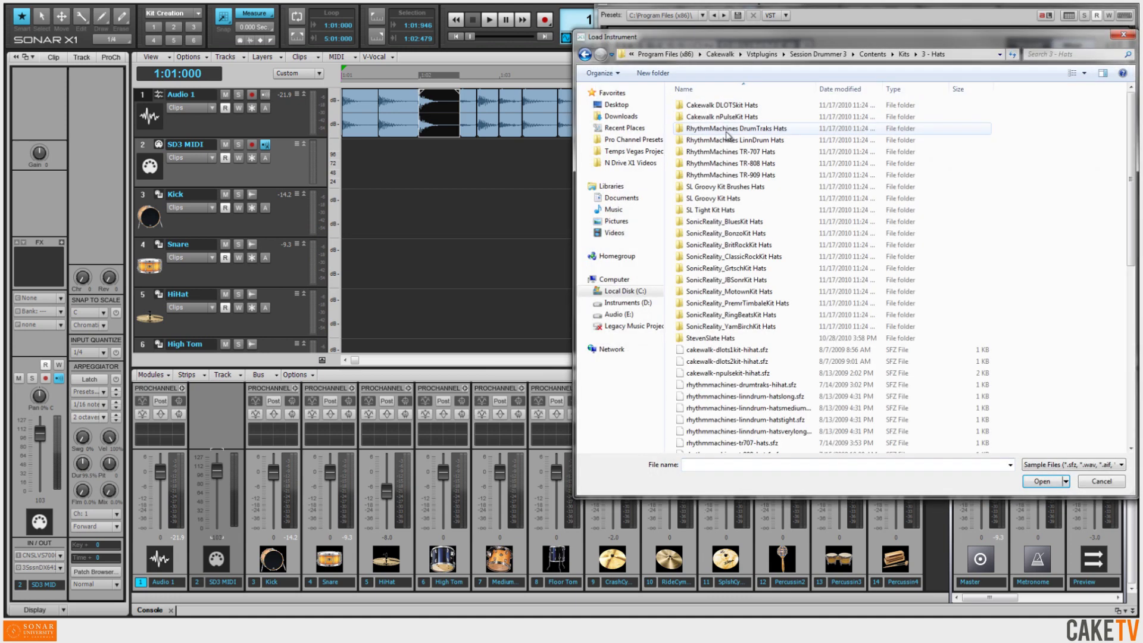
{"action": "scroll", "coordinate": [779, 328], "scroll_direction": "down", "scroll_amount": 5}
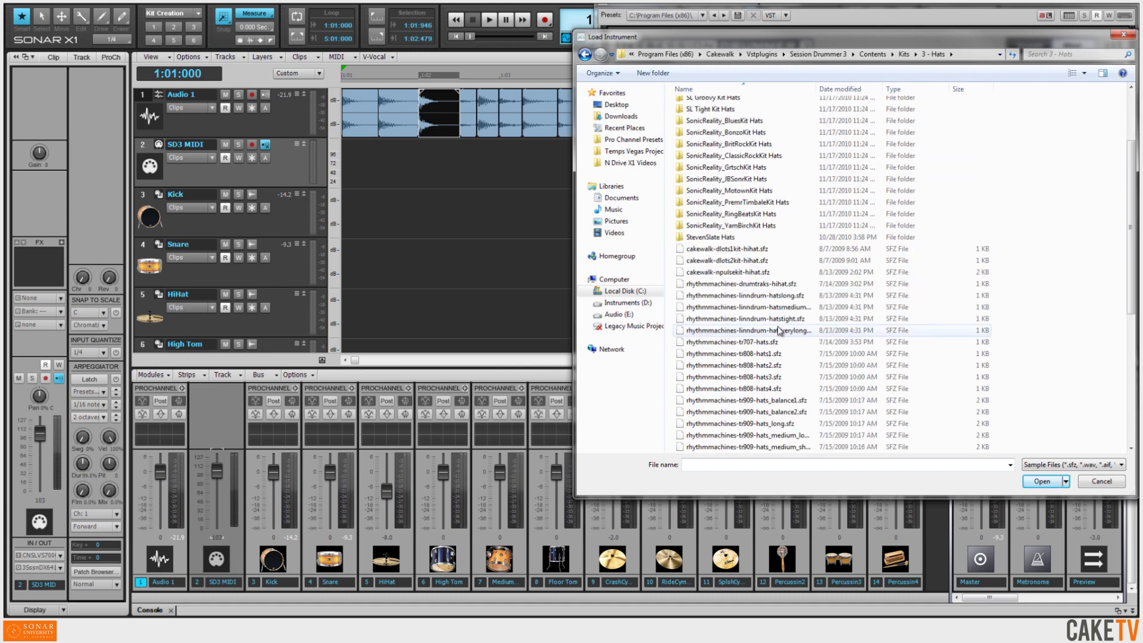
{"action": "scroll", "coordinate": [779, 331], "scroll_direction": "down", "scroll_amount": 5}
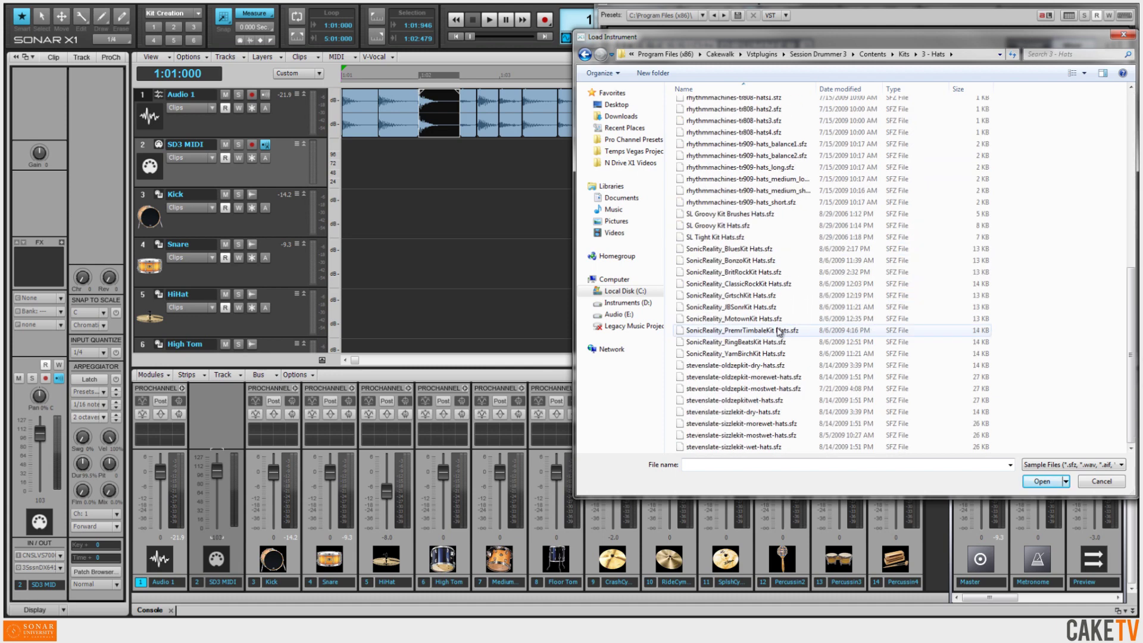
{"action": "double_click", "coordinate": [755, 344]}
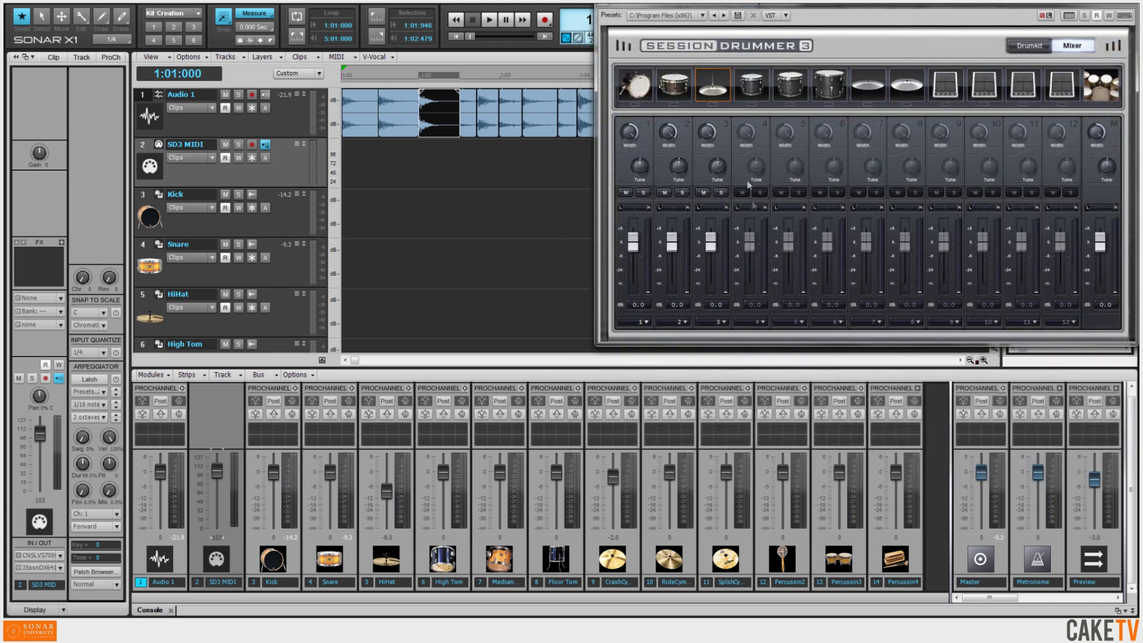
{"action": "left_click", "coordinate": [719, 84]}
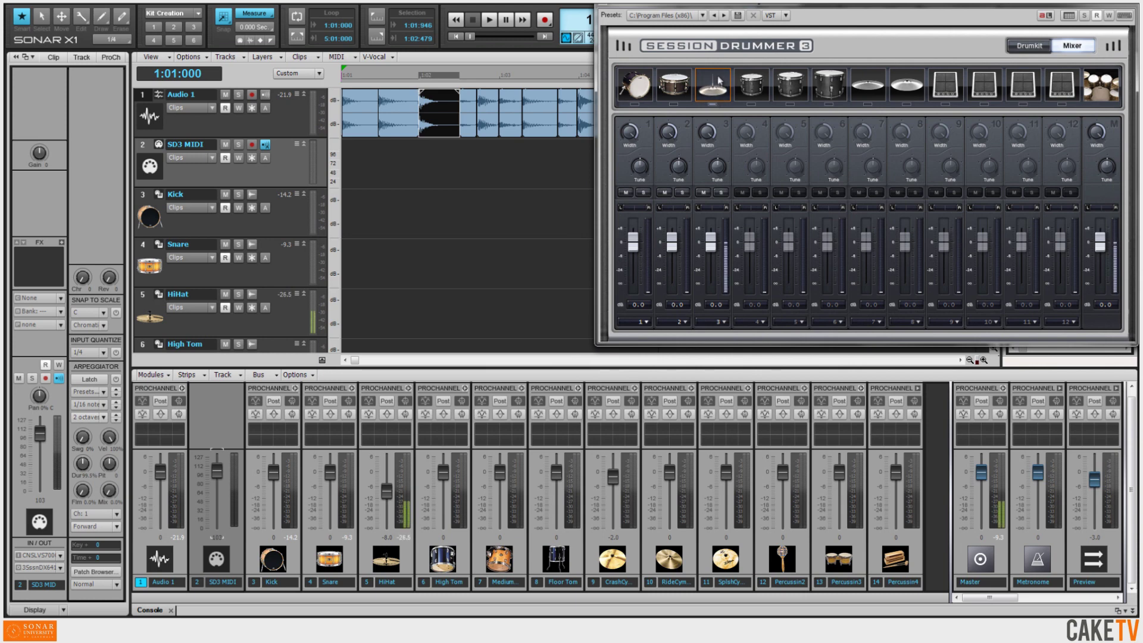
{"action": "right_click", "coordinate": [866, 82]}
{"action": "left_click", "coordinate": [877, 88]}
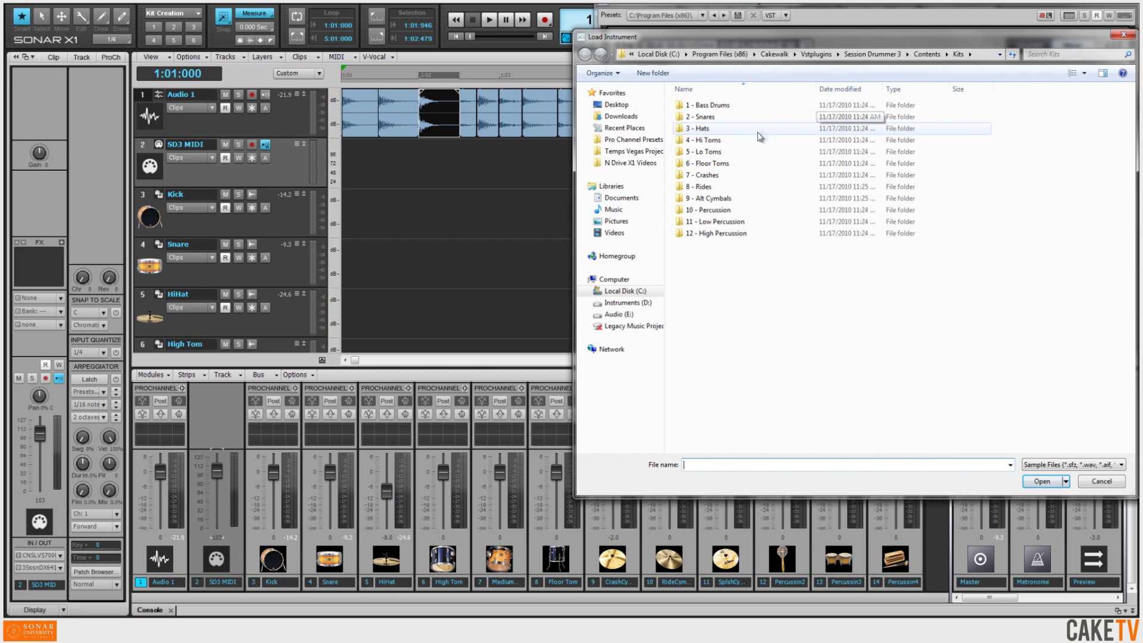
Load stevenslate-sizzlekit-dry-crashes.sfz from 7 - Crashes onto the cymbal pad.
{"action": "double_click", "coordinate": [738, 175]}
{"action": "scroll", "coordinate": [774, 286], "scroll_direction": "down", "scroll_amount": 7}
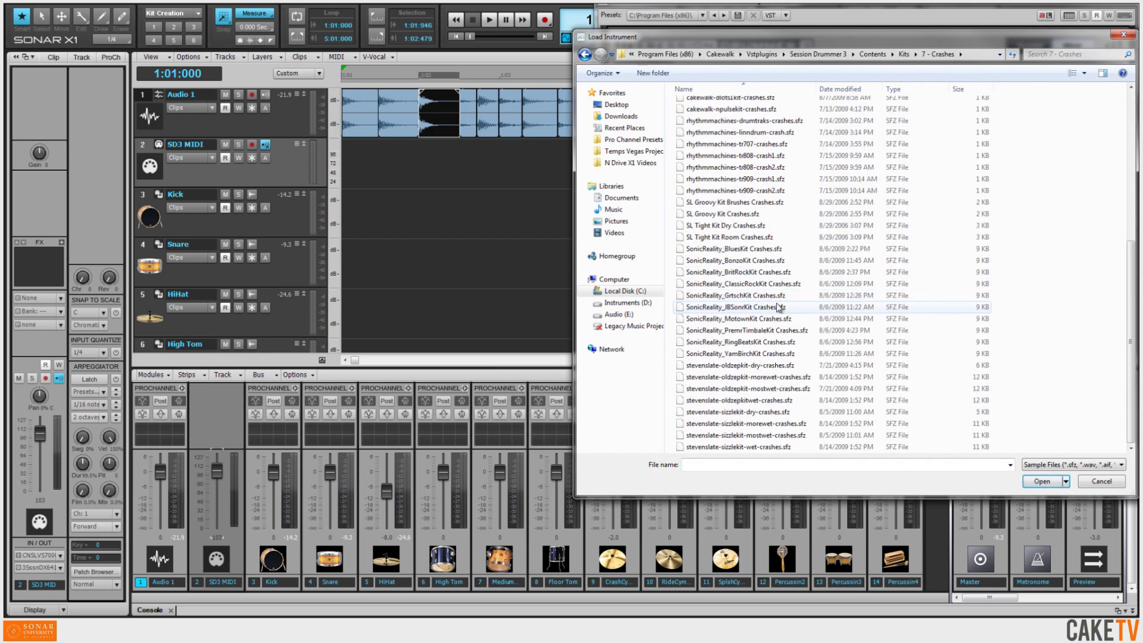
{"action": "double_click", "coordinate": [768, 412]}
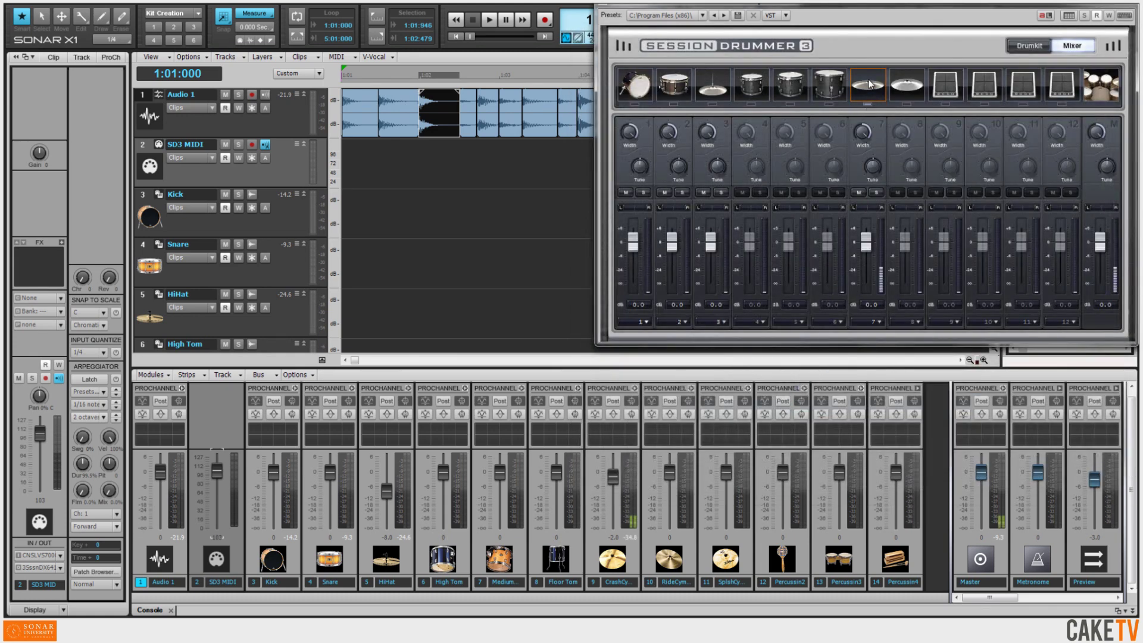
Load SonicReality_BonzoKit Rides.sfz from 8 - Rides onto the next cymbal pad.
{"action": "right_click", "coordinate": [897, 82]}
{"action": "left_click", "coordinate": [917, 84]}
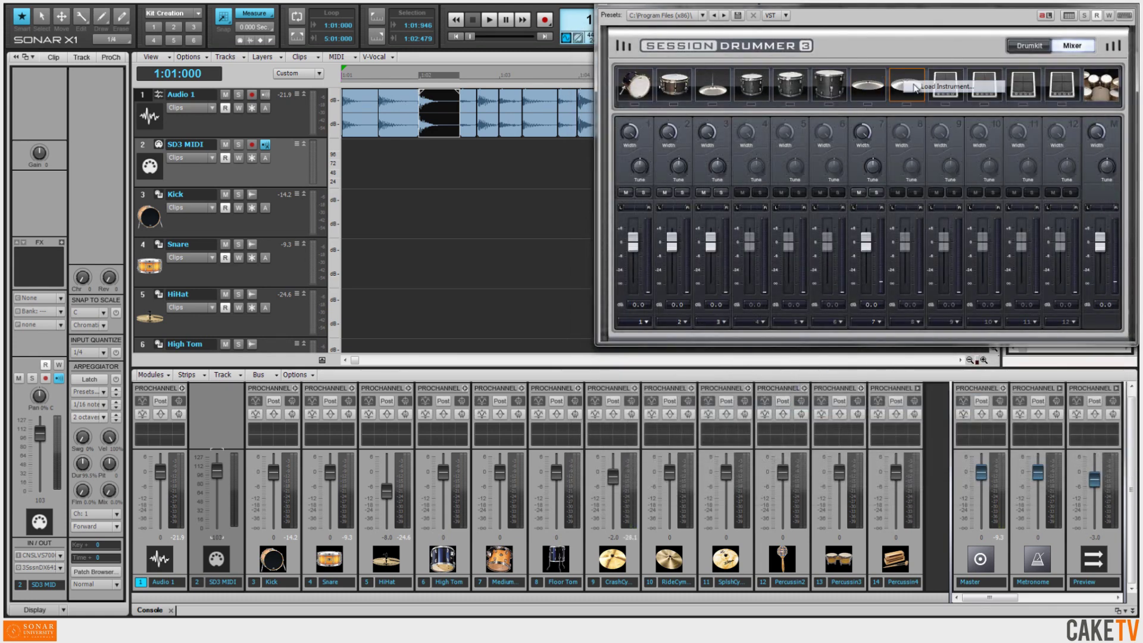
{"action": "double_click", "coordinate": [779, 188]}
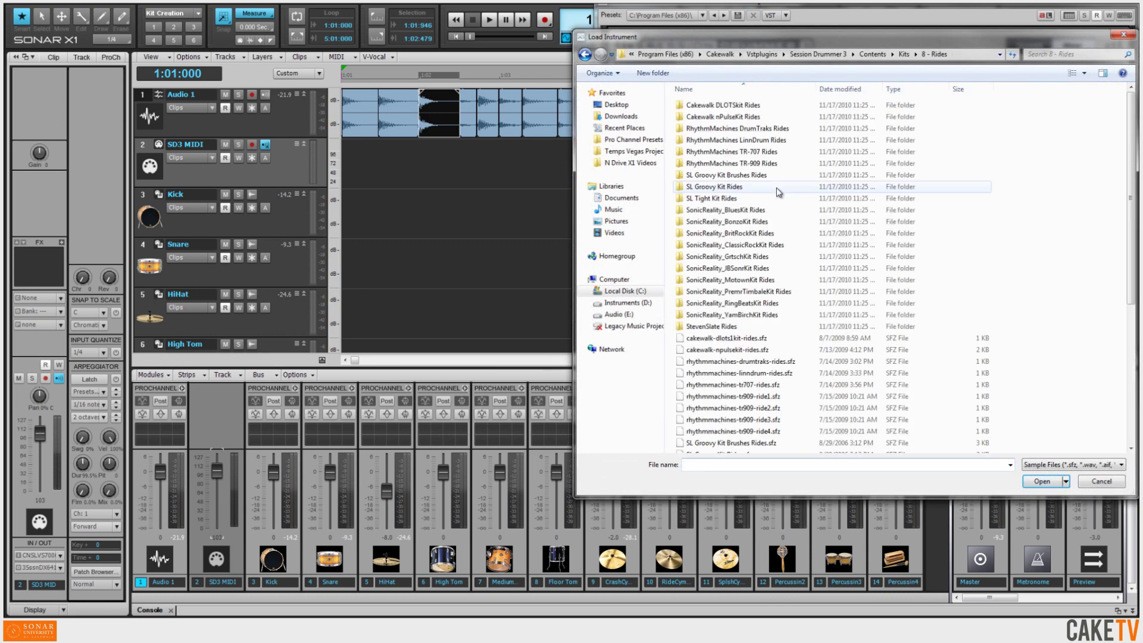
{"action": "scroll", "coordinate": [779, 204], "scroll_direction": "down", "scroll_amount": 6}
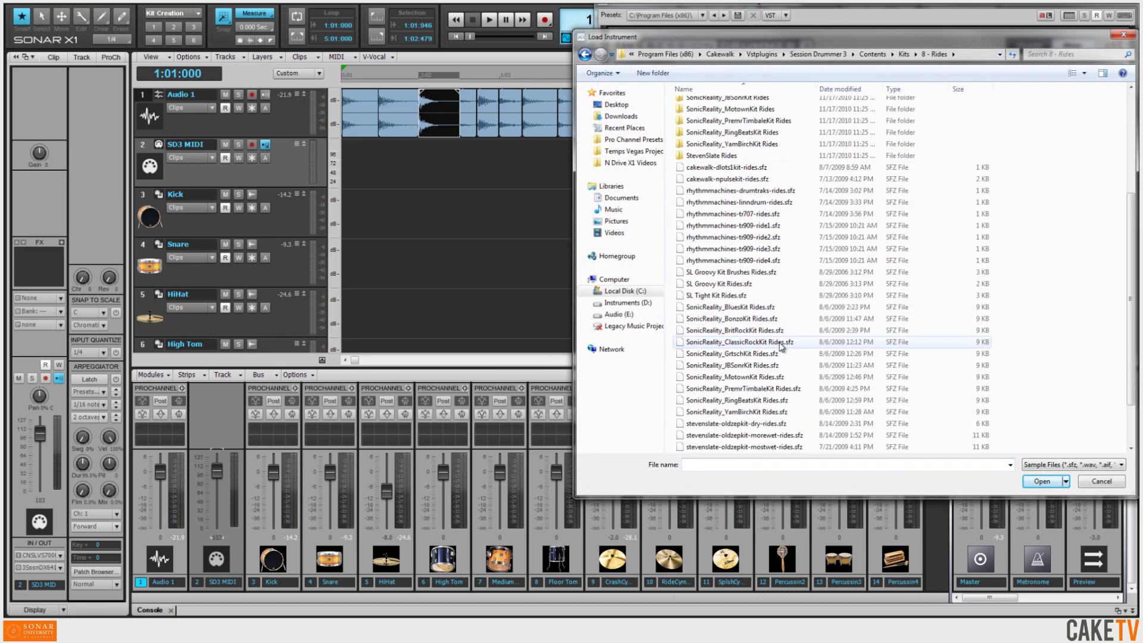
{"action": "double_click", "coordinate": [771, 285]}
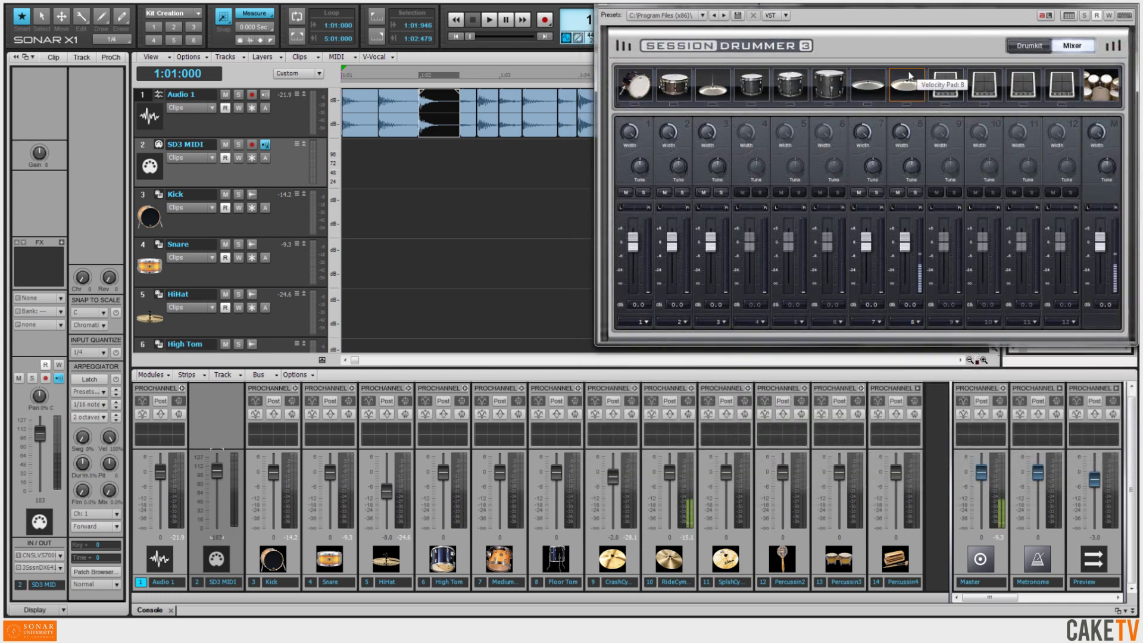
Show Session Drummer's Drumkit view, mute Audio 1, select SD3 MIDI, and pick the Pattern Creation screenset.
{"action": "left_click", "coordinate": [521, 288]}
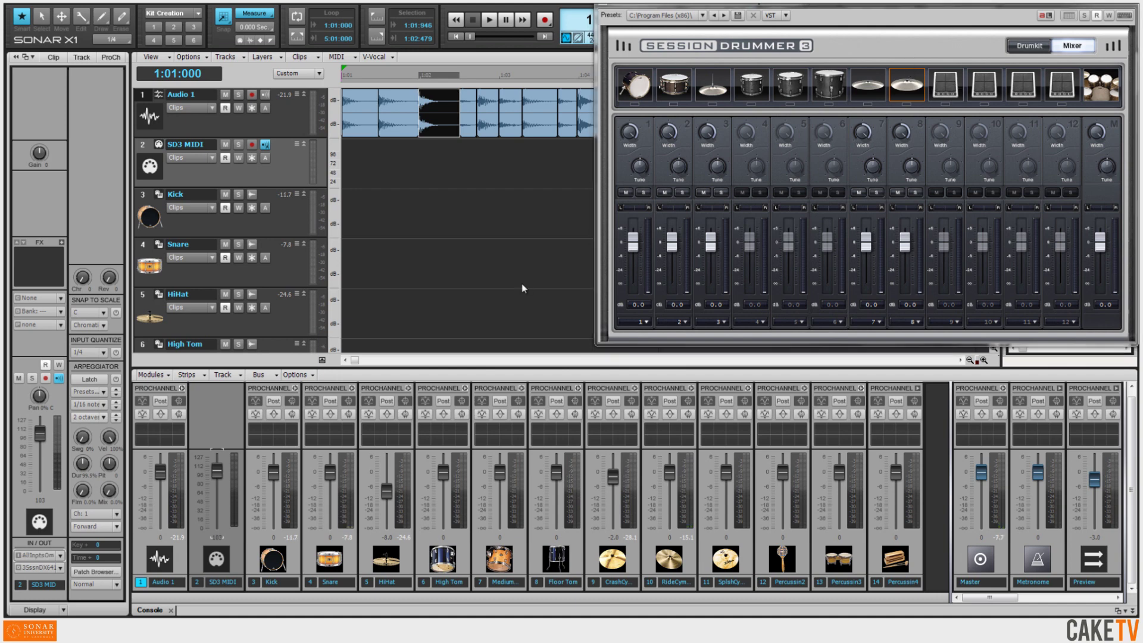
{"action": "left_click", "coordinate": [1026, 49]}
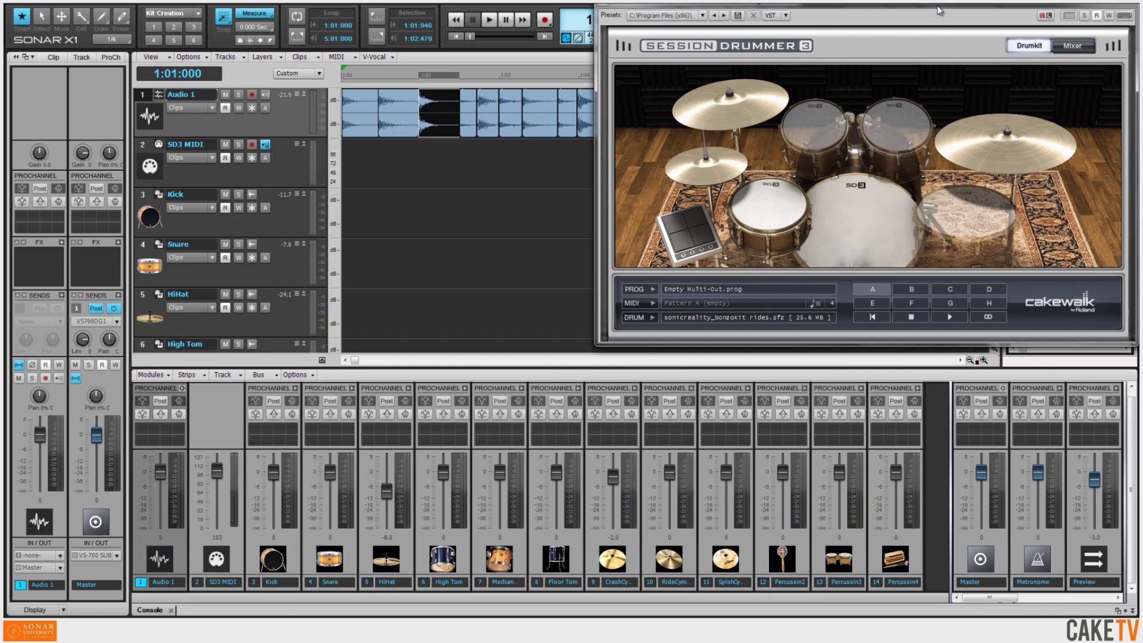
{"action": "left_click", "coordinate": [227, 95]}
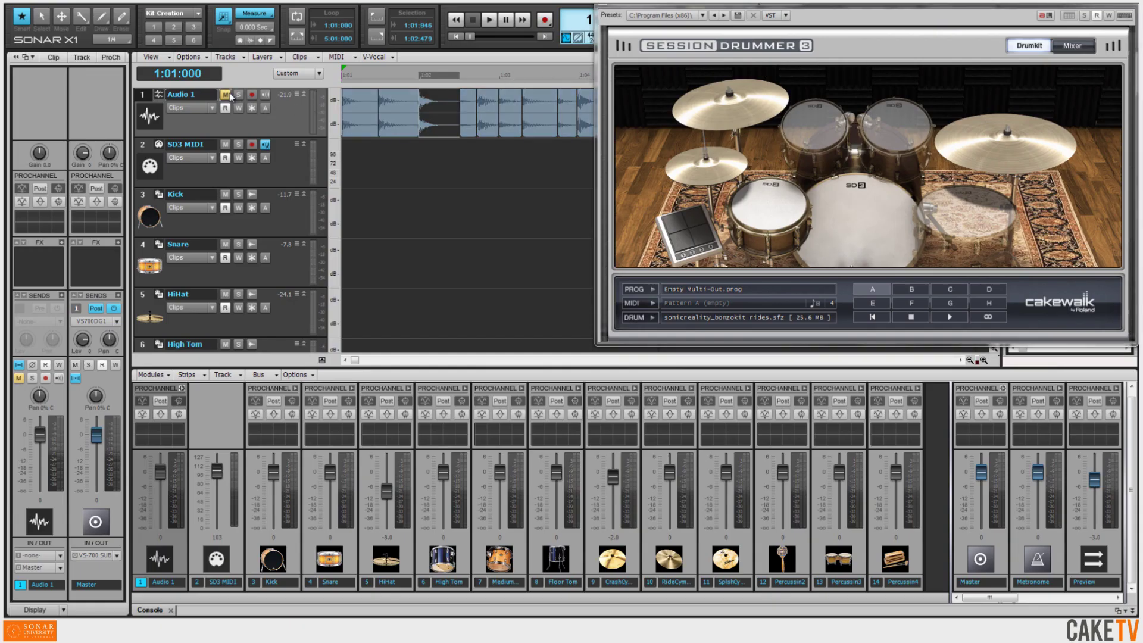
{"action": "left_click", "coordinate": [143, 149]}
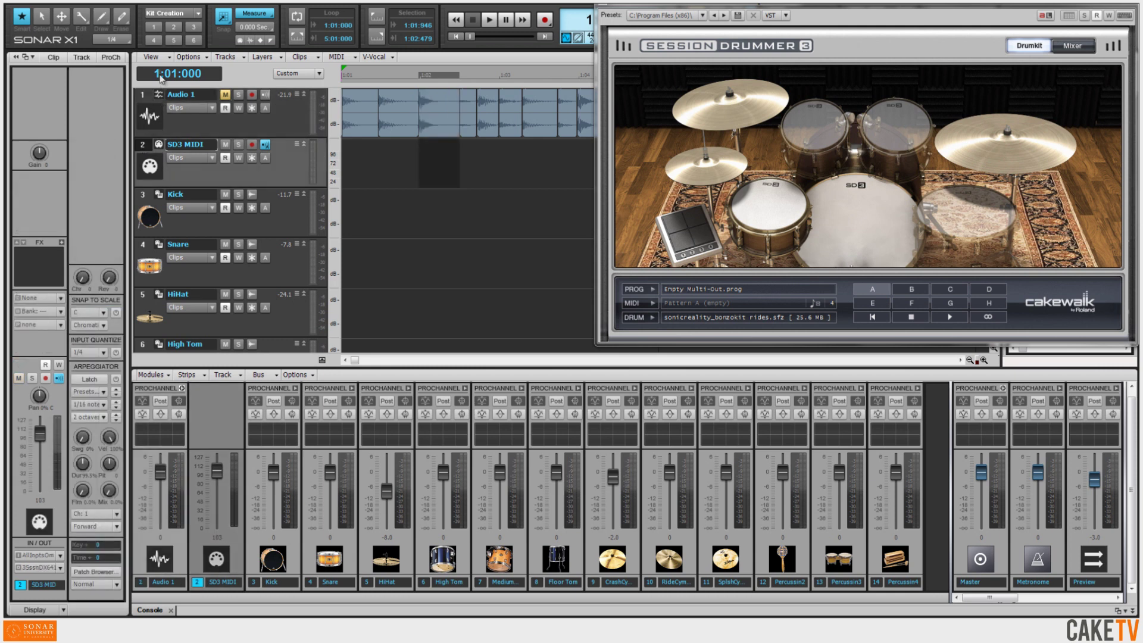
{"action": "left_click", "coordinate": [173, 28]}
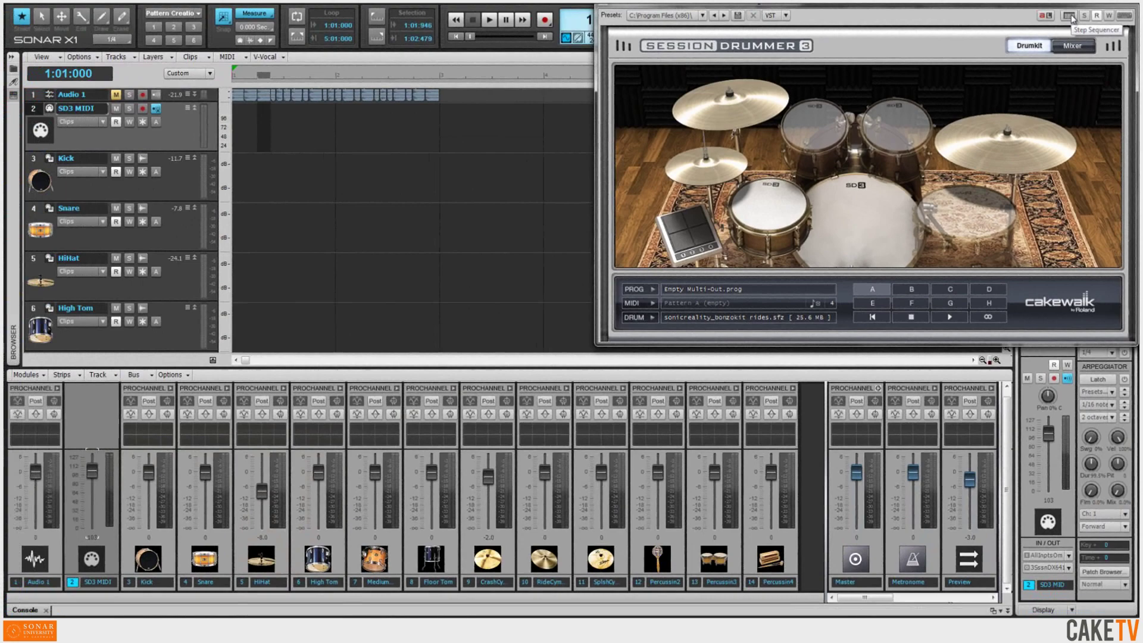
Open the SD3 MIDI Step Sequencer and audition the BassDr, SidStk, ClsHat, Lo.Flr, HndClp and Snare sounds.
{"action": "left_click", "coordinate": [1070, 16]}
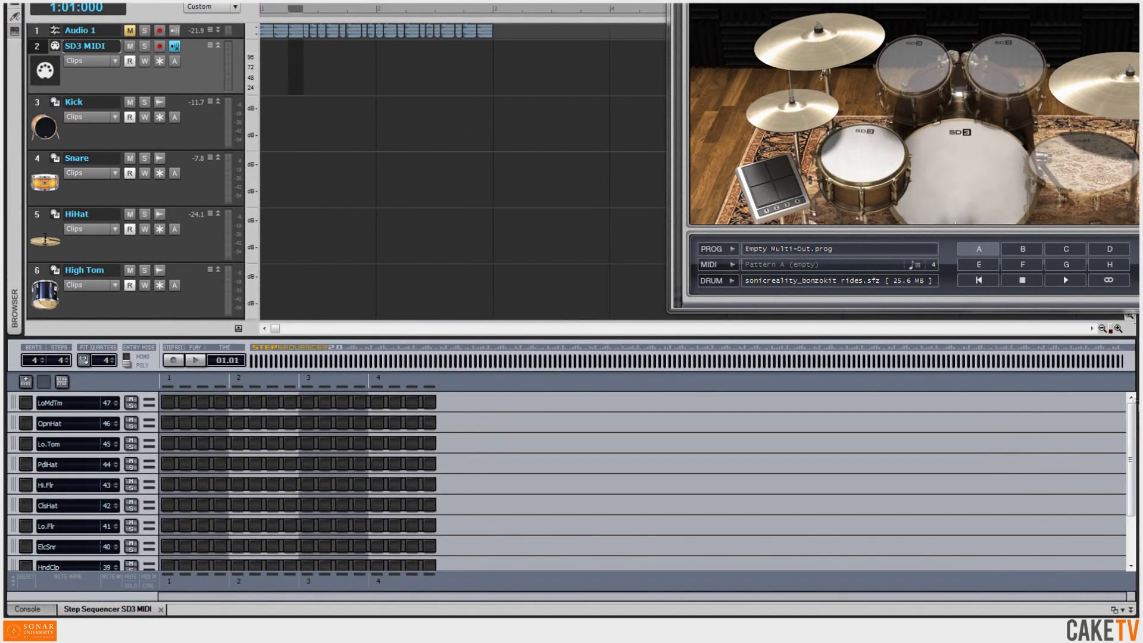
{"action": "scroll", "coordinate": [1123, 484], "scroll_direction": "down", "scroll_amount": 3}
{"action": "left_click", "coordinate": [67, 563]}
{"action": "left_click", "coordinate": [62, 542]}
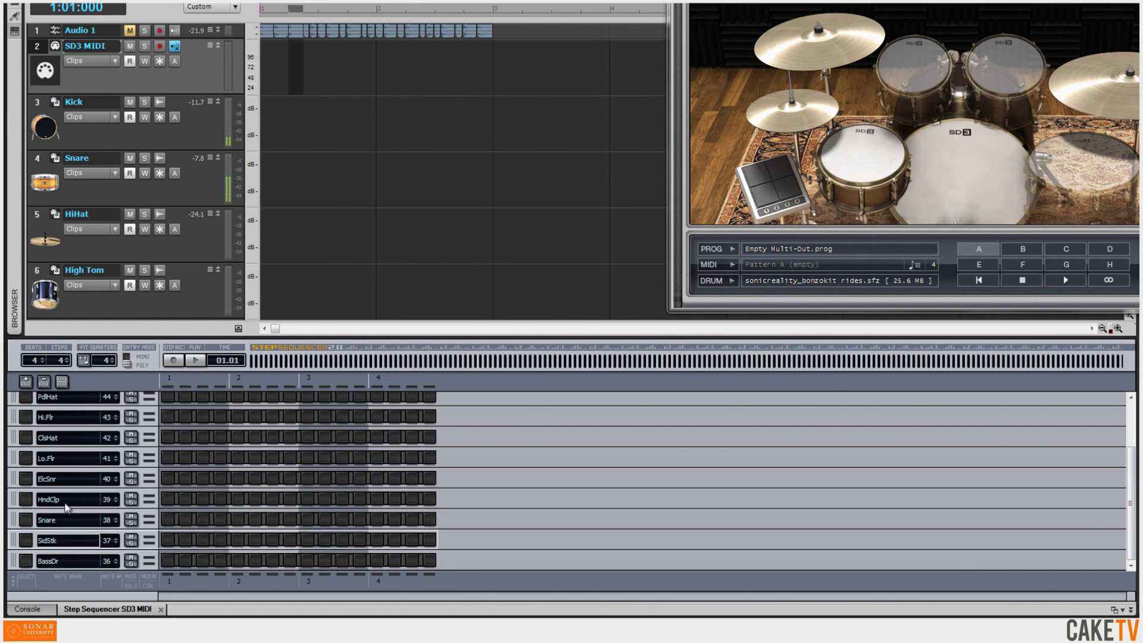
{"action": "left_click", "coordinate": [60, 441]}
{"action": "left_click", "coordinate": [59, 459]}
{"action": "left_click", "coordinate": [59, 501]}
{"action": "left_click", "coordinate": [63, 522]}
{"action": "left_click", "coordinate": [60, 562]}
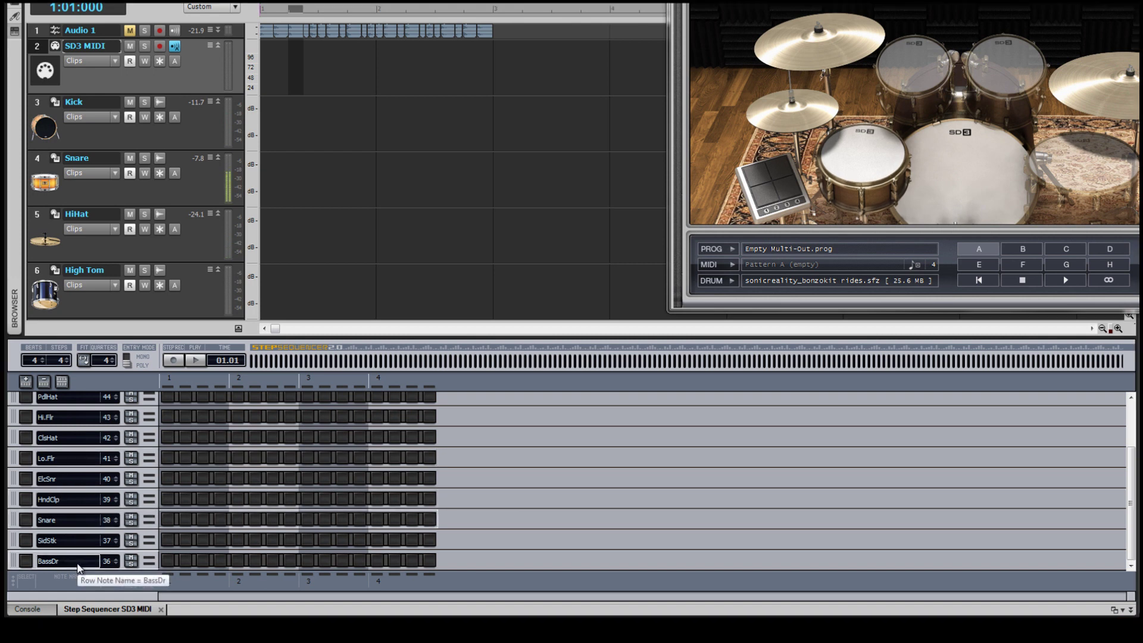
Lengthen the pattern to 8 beats, keeping 4 steps per beat.
{"action": "left_click", "coordinate": [43, 358]}
{"action": "left_click", "coordinate": [43, 359]}
{"action": "left_click", "coordinate": [43, 359]}
{"action": "left_click", "coordinate": [43, 359]}
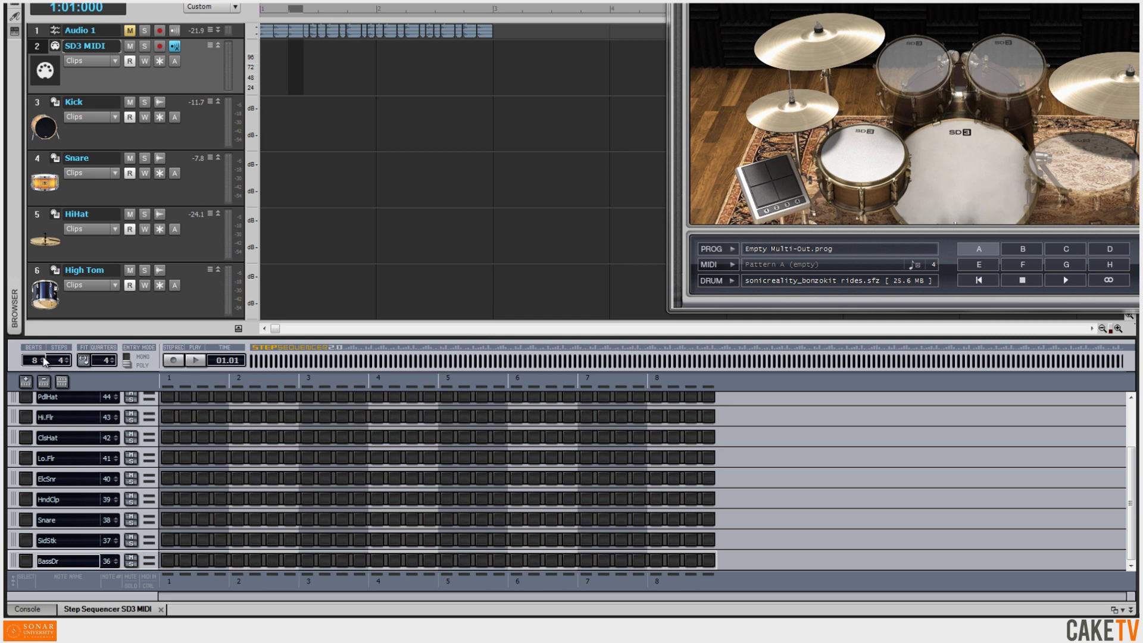
{"action": "left_click", "coordinate": [69, 359]}
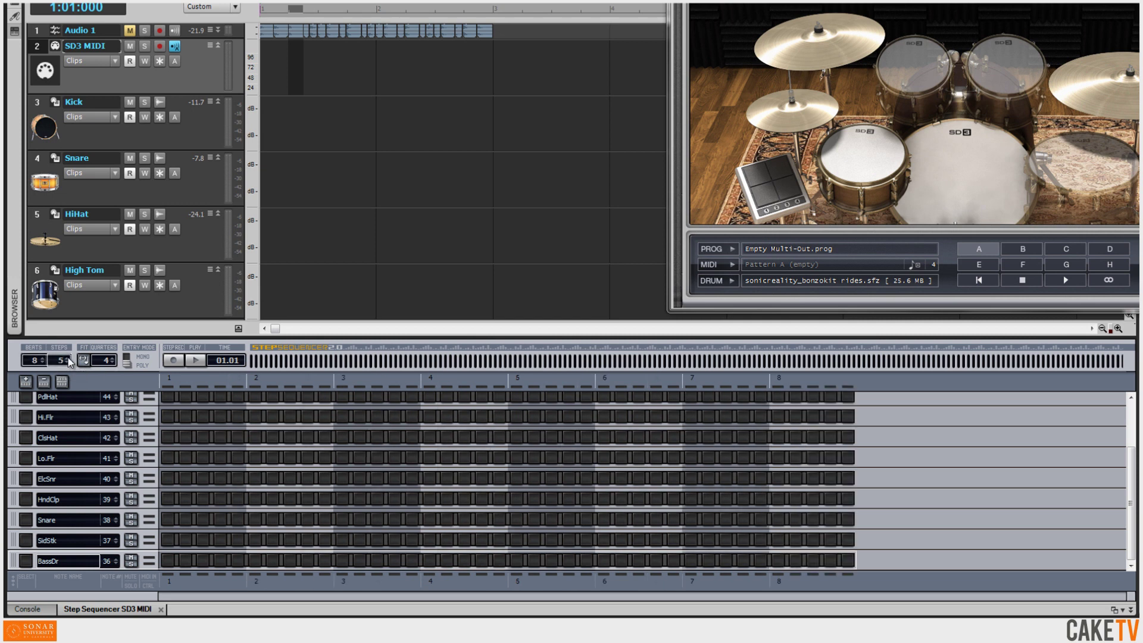
{"action": "left_click", "coordinate": [69, 358]}
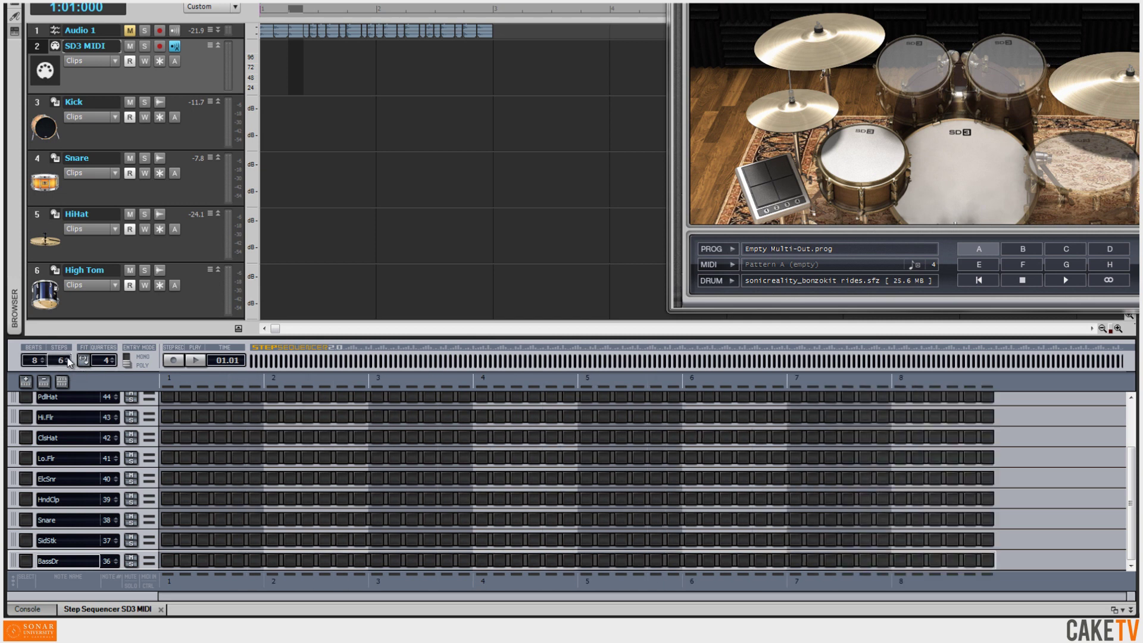
{"action": "left_click", "coordinate": [69, 359]}
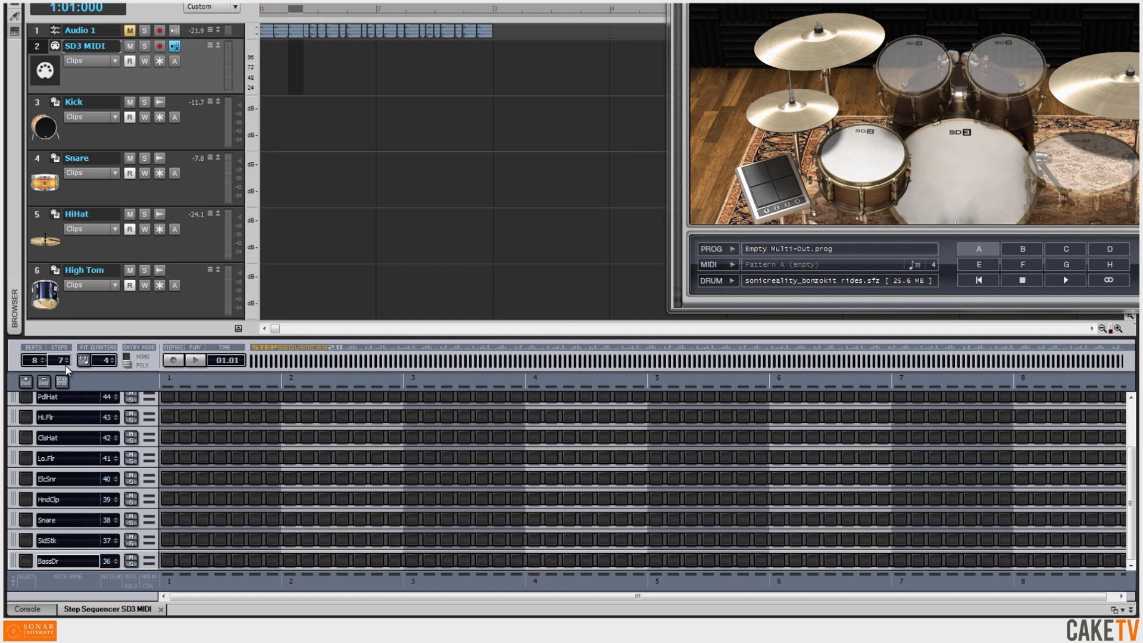
{"action": "left_click", "coordinate": [65, 363]}
{"action": "left_click", "coordinate": [64, 363]}
{"action": "left_click", "coordinate": [65, 363]}
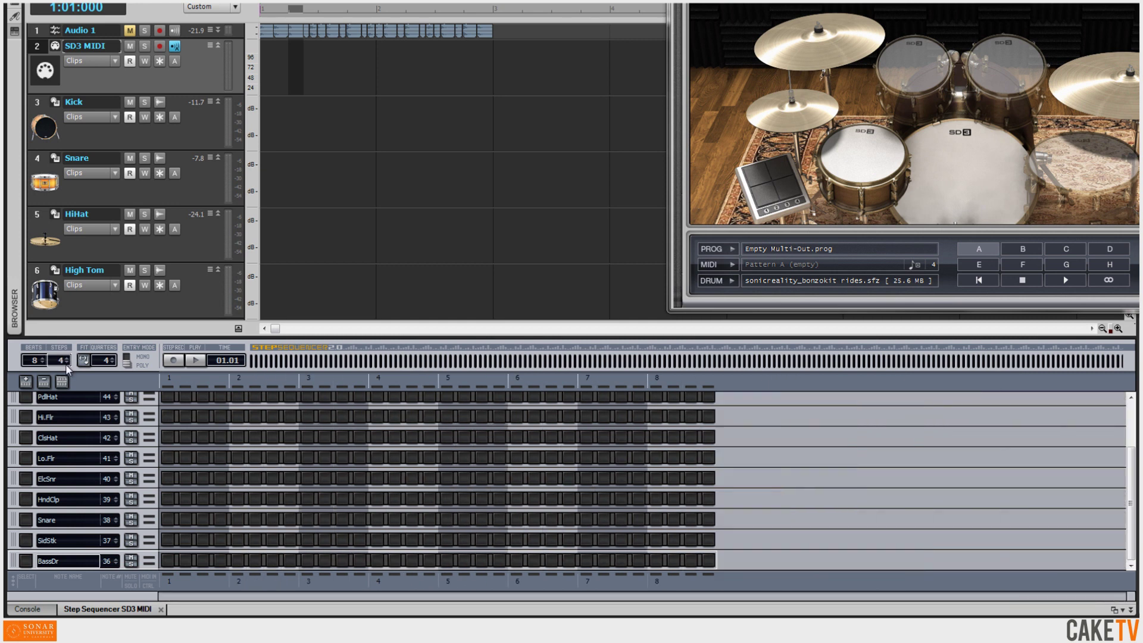
Fill every second step of the ClsHat row and start the pattern playing in a loop.
{"action": "right_click", "coordinate": [66, 443]}
{"action": "mouse_move", "coordinate": [135, 518]}
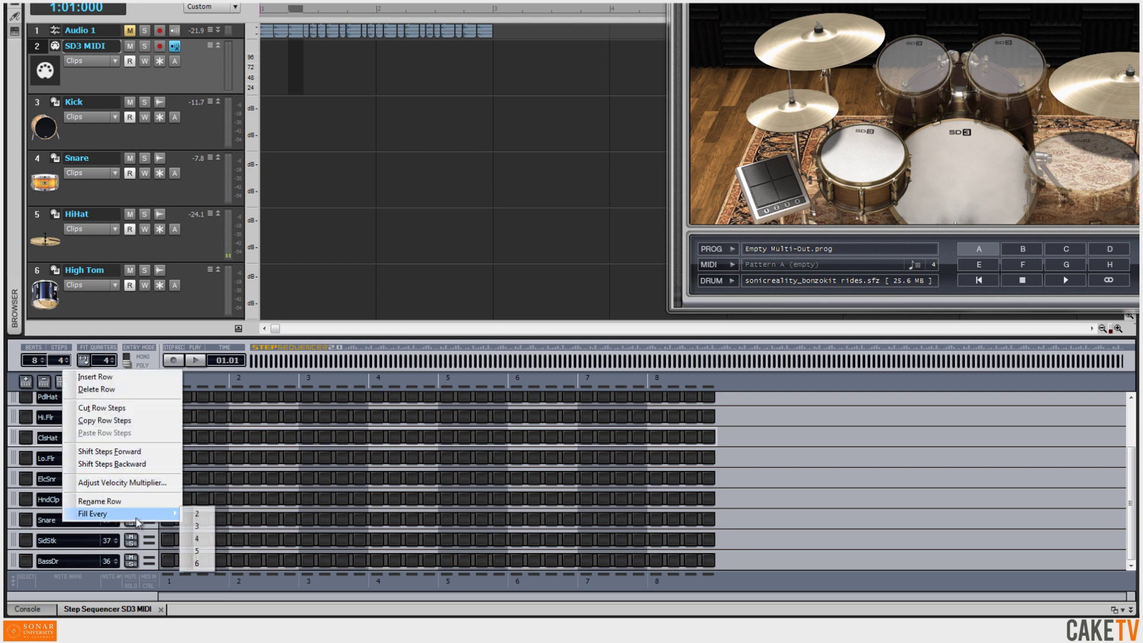
{"action": "left_click", "coordinate": [202, 508]}
{"action": "left_click", "coordinate": [197, 361]}
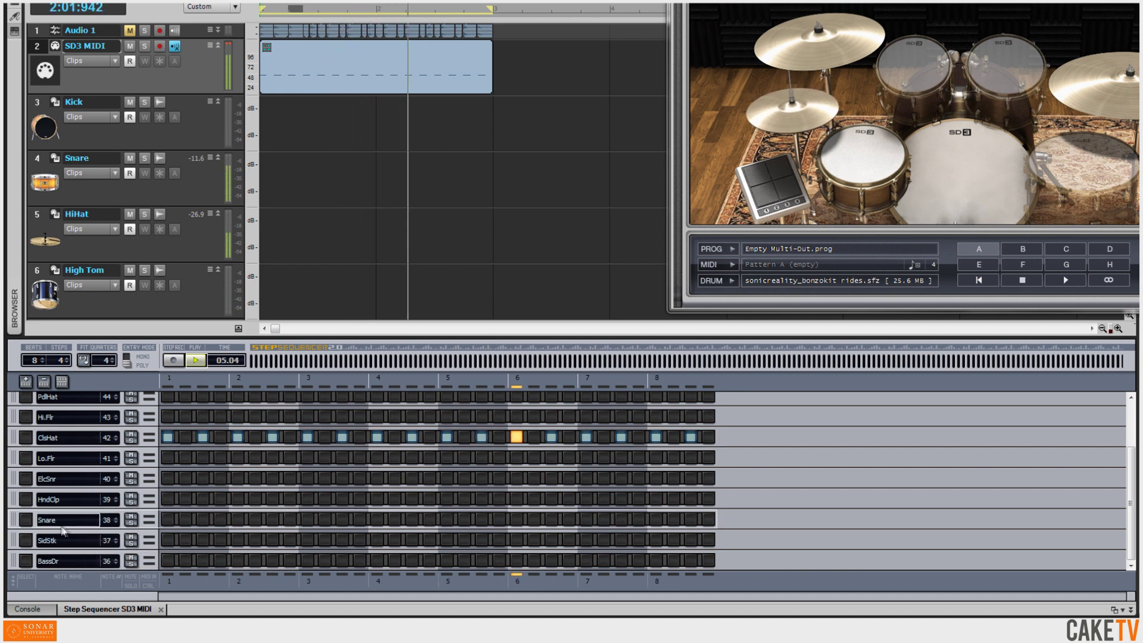
Add snare hits on beats 2, 4, 6 and 8.
{"action": "left_click", "coordinate": [238, 519]}
{"action": "left_click", "coordinate": [377, 519]}
{"action": "left_click", "coordinate": [517, 519]}
{"action": "left_click", "coordinate": [656, 519]}
Add bass drum hits on steps 1, 4, 9, 11, 17 and around beats 5 and 7.
{"action": "left_click", "coordinate": [167, 561]}
{"action": "left_click", "coordinate": [220, 561]}
{"action": "left_click", "coordinate": [308, 563]}
{"action": "left_click", "coordinate": [342, 561]}
{"action": "left_click", "coordinate": [446, 561]}
{"action": "left_click", "coordinate": [499, 560]}
{"action": "left_click", "coordinate": [587, 561]}
{"action": "left_click", "coordinate": [621, 560]}
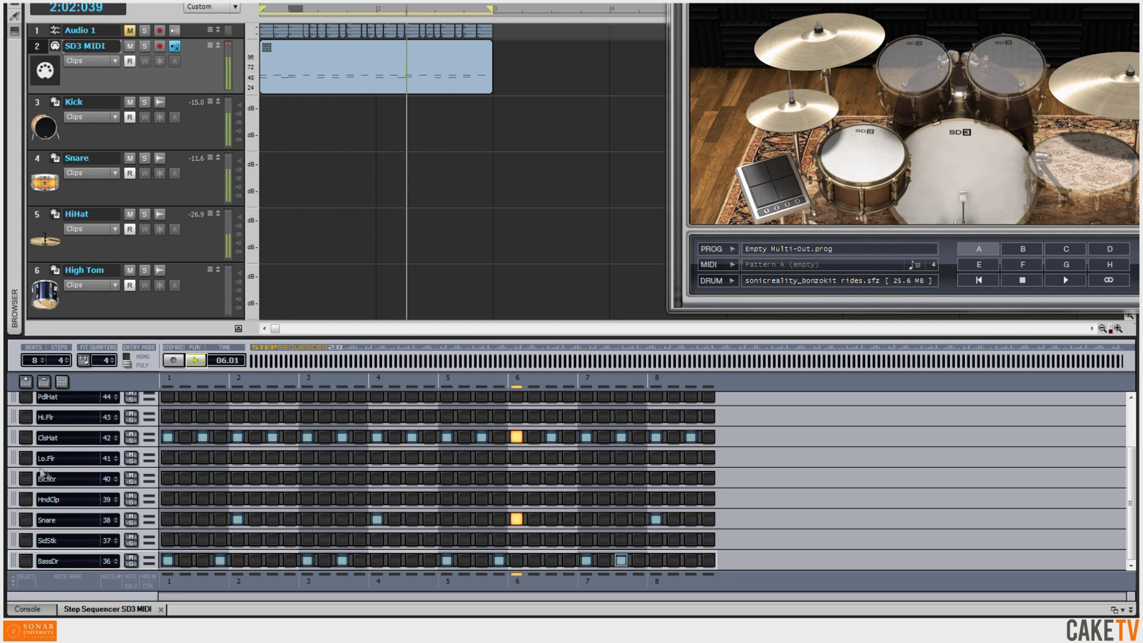
Lower the eight offbeat ClsHat velocities to about 64.
{"action": "left_click", "coordinate": [26, 439]}
{"action": "left_click", "coordinate": [203, 487]}
{"action": "left_click", "coordinate": [272, 488]}
{"action": "left_click", "coordinate": [342, 489]}
{"action": "left_click", "coordinate": [411, 489]}
{"action": "left_click", "coordinate": [481, 489]}
{"action": "left_click", "coordinate": [551, 490]}
{"action": "left_click", "coordinate": [621, 490]}
{"action": "left_click", "coordinate": [691, 492]}
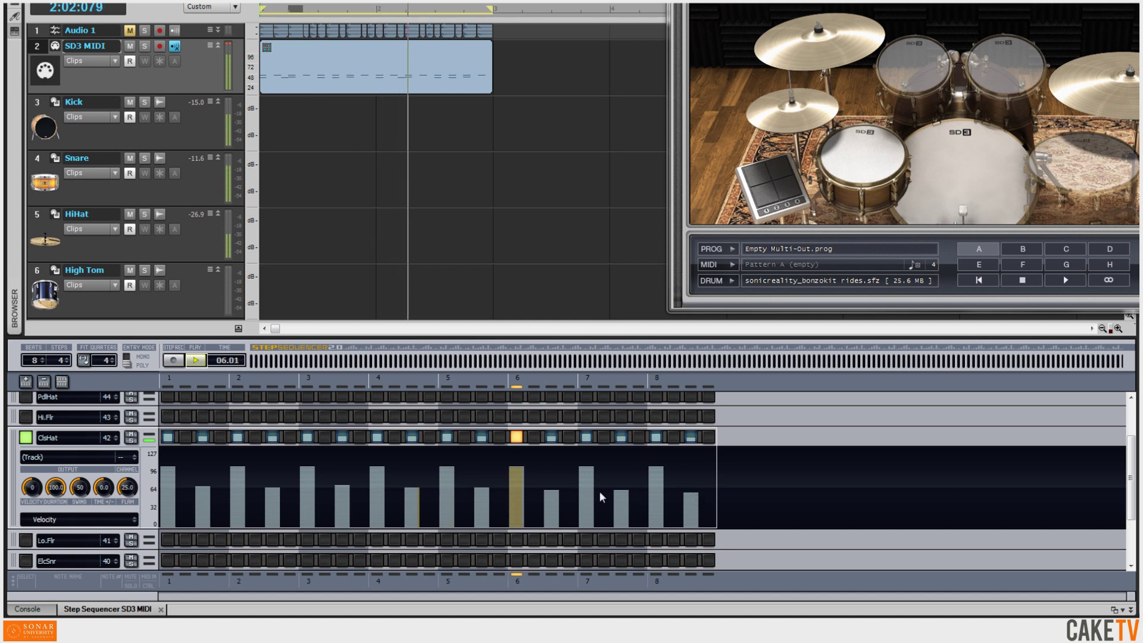
Collapse the ClsHat lane, expand the BassDr row, and raise its Swing from 50 to 62.
{"action": "left_click", "coordinate": [24, 439]}
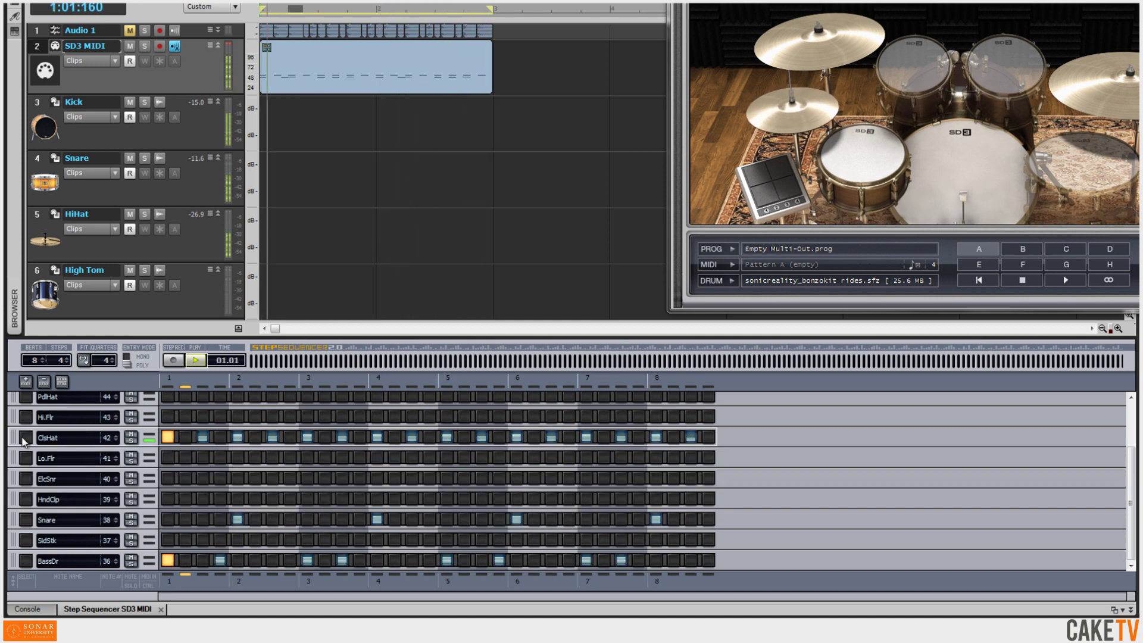
{"action": "left_click", "coordinate": [26, 557]}
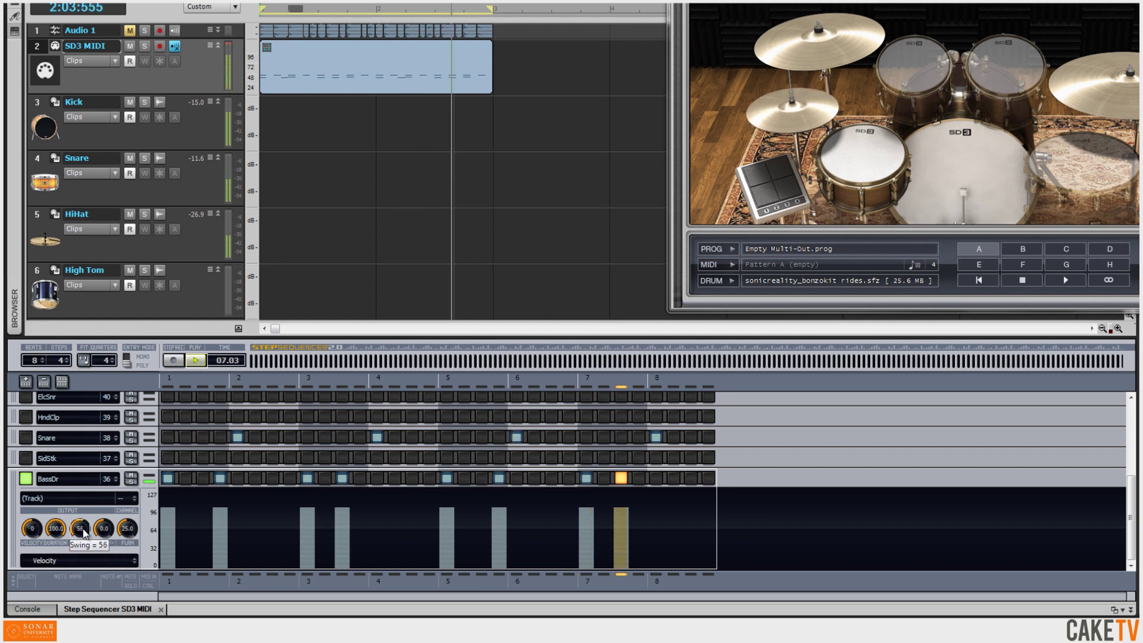
{"action": "scroll", "coordinate": [80, 528], "scroll_direction": "up", "scroll_amount": 6}
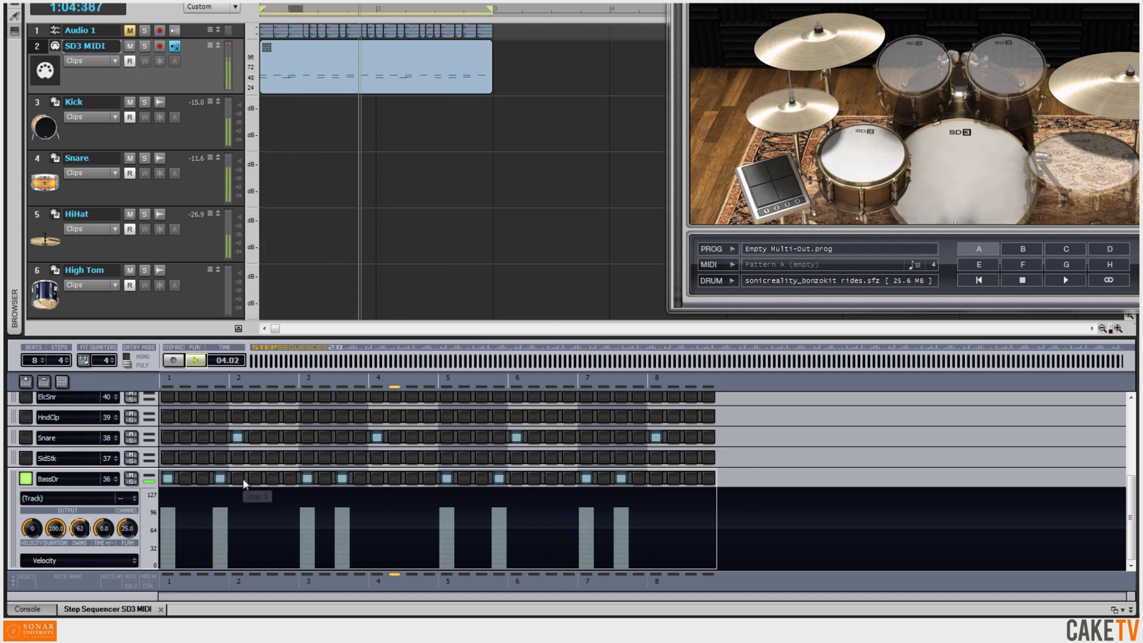
Add quiet snare ghost notes after beats 2, 4 and 6, plus snare hits on steps 31 and 32.
{"action": "left_click", "coordinate": [290, 438]}
{"action": "left_click", "coordinate": [429, 437]}
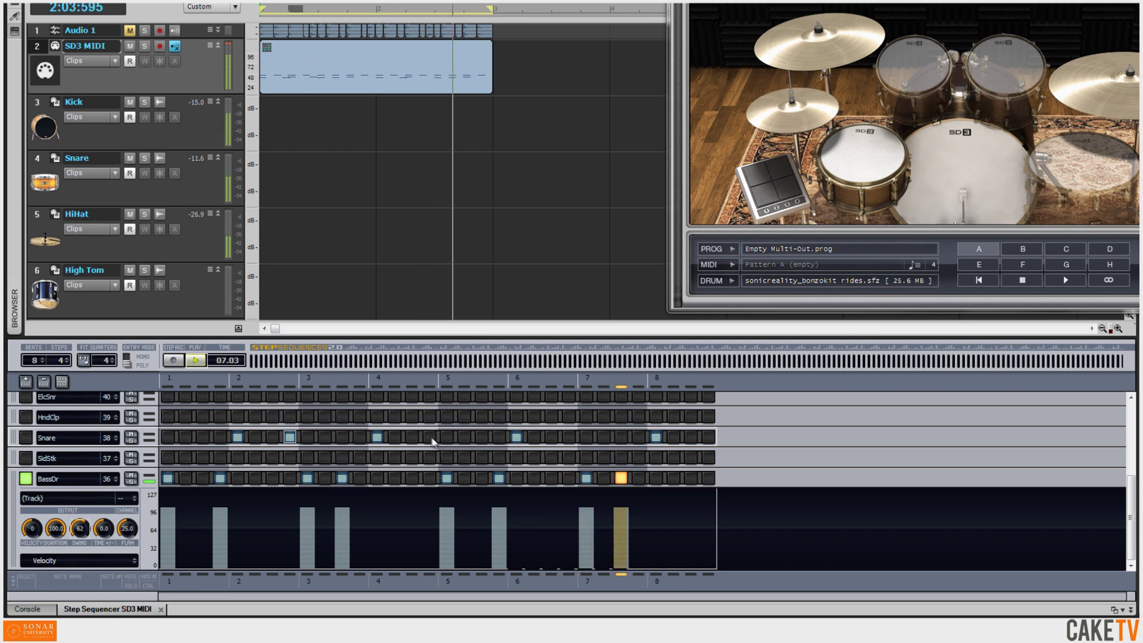
{"action": "left_click", "coordinate": [569, 437]}
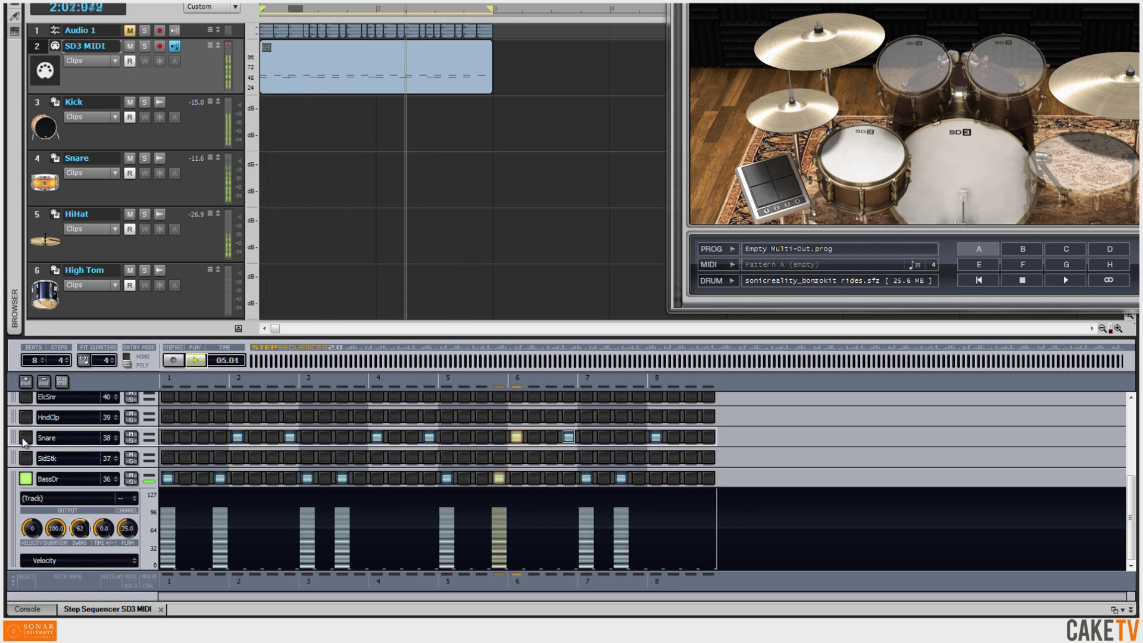
{"action": "left_click", "coordinate": [76, 439]}
{"action": "left_click", "coordinate": [290, 498]}
{"action": "left_click", "coordinate": [430, 499]}
{"action": "left_click", "coordinate": [568, 499]}
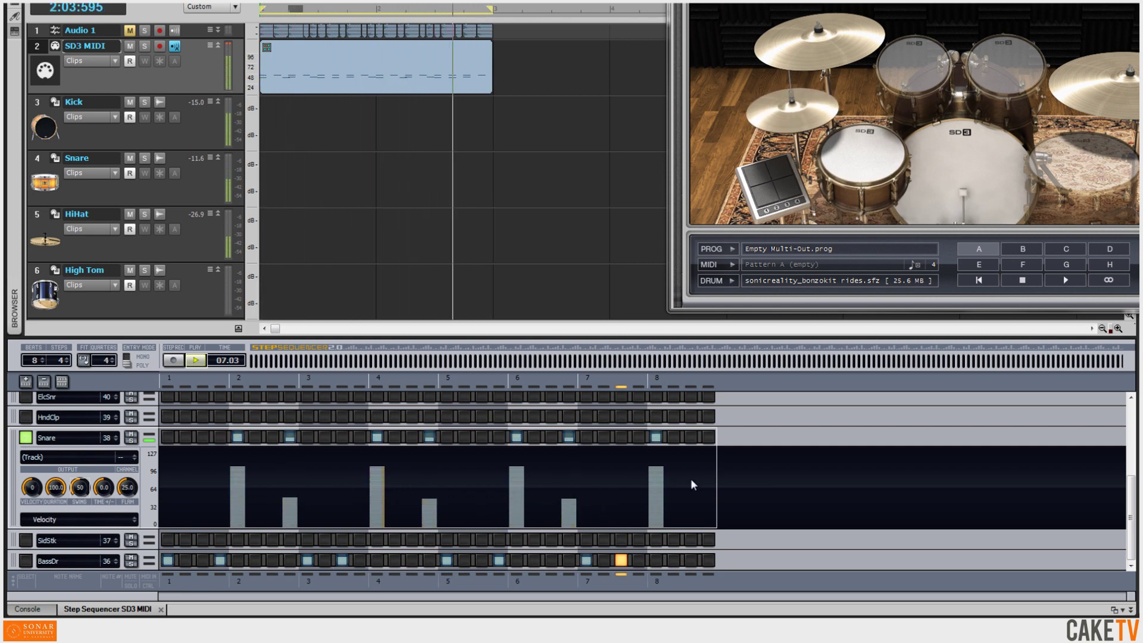
{"action": "left_click", "coordinate": [692, 437]}
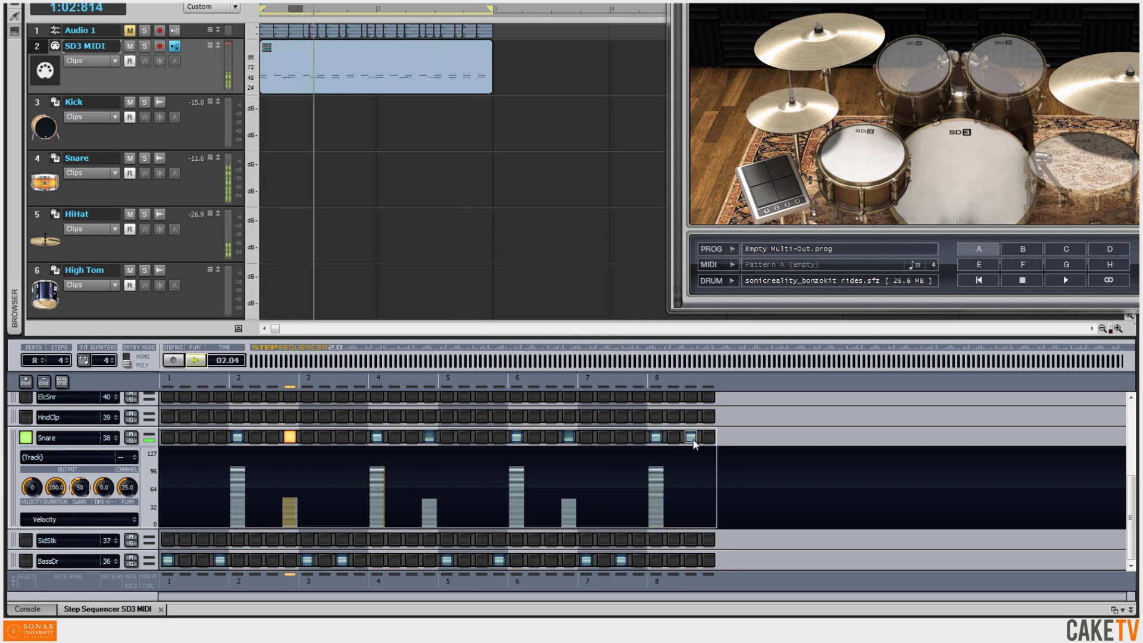
{"action": "left_click", "coordinate": [708, 437]}
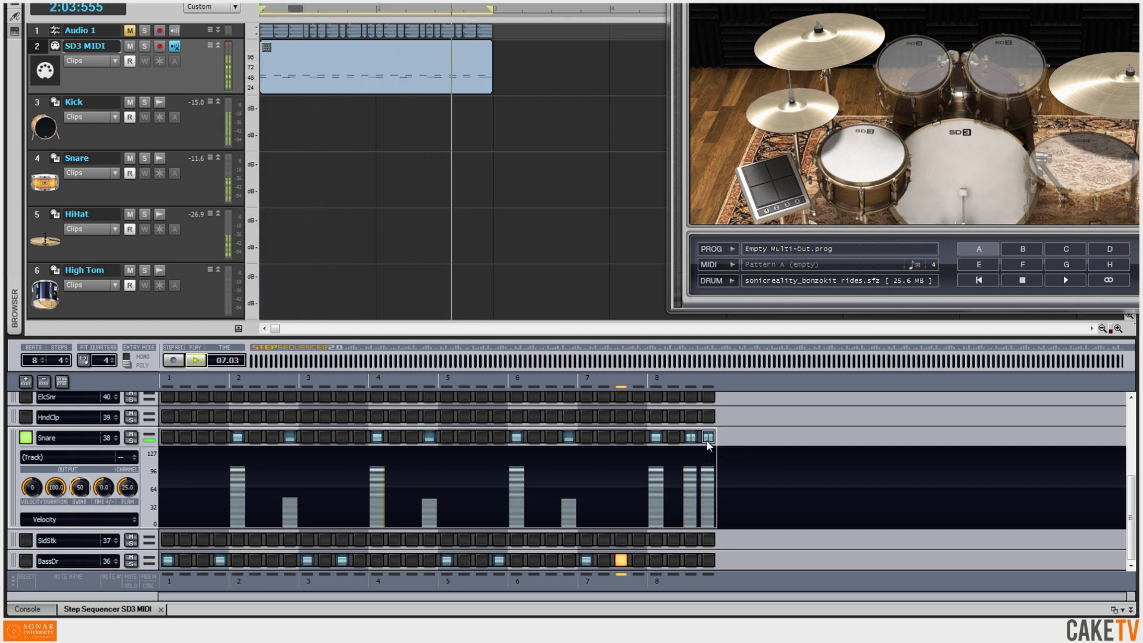
Raise the Snare Flam amount and draw stepped-down velocities for the last two snare hits.
{"action": "left_click_drag", "start_coordinate": [128, 487], "coordinate": [127, 492]}
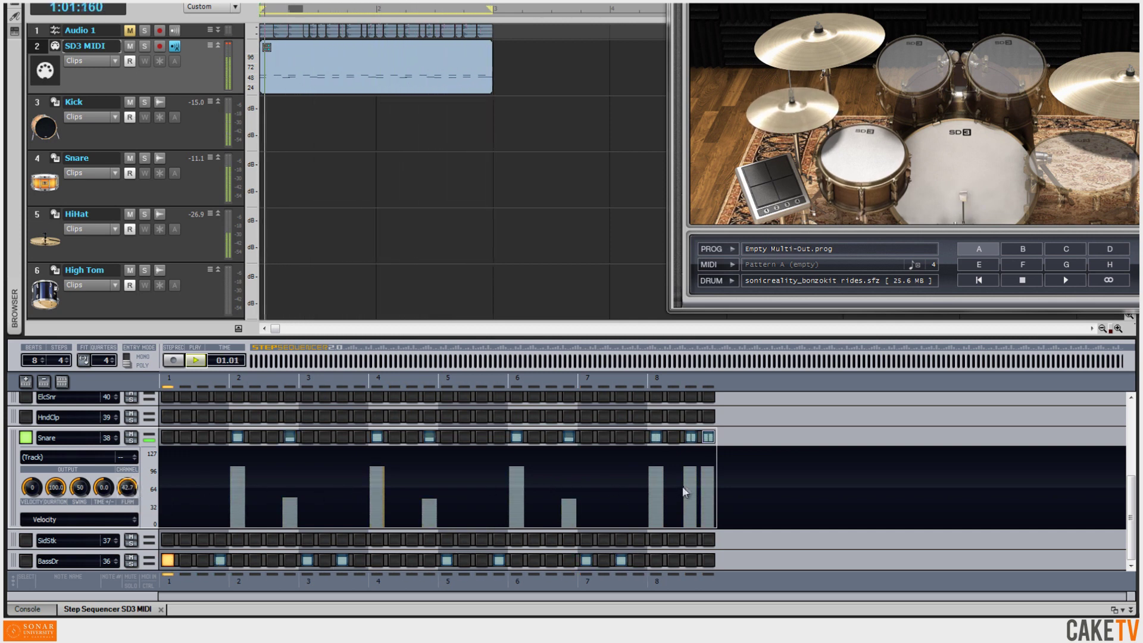
{"action": "left_click_drag", "start_coordinate": [690, 488], "coordinate": [706, 501]}
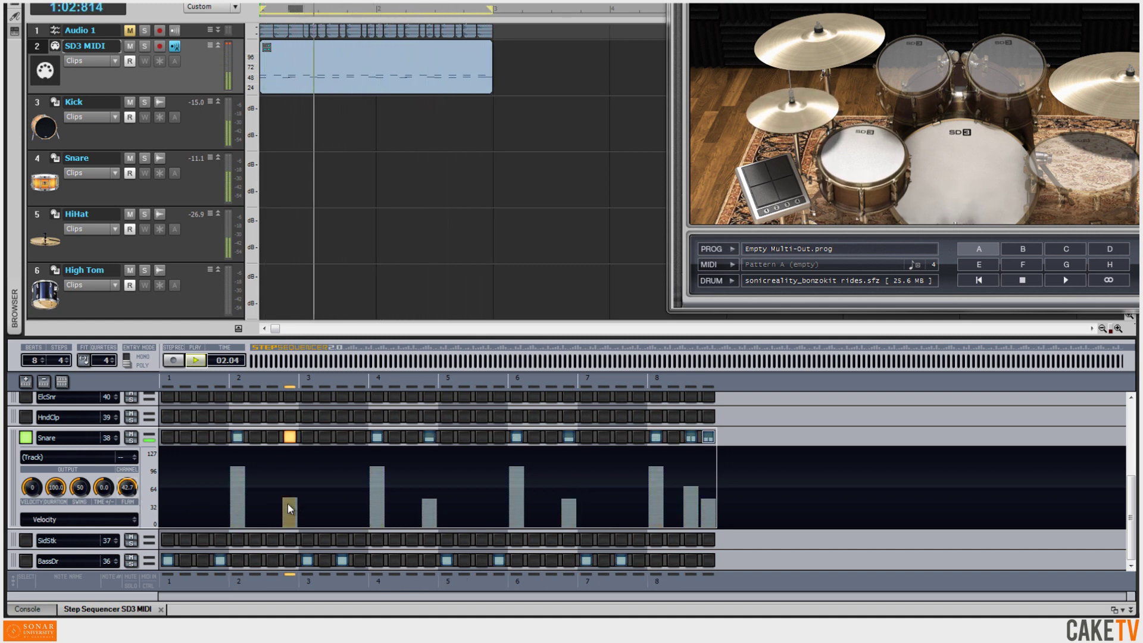
{"action": "left_click", "coordinate": [101, 520]}
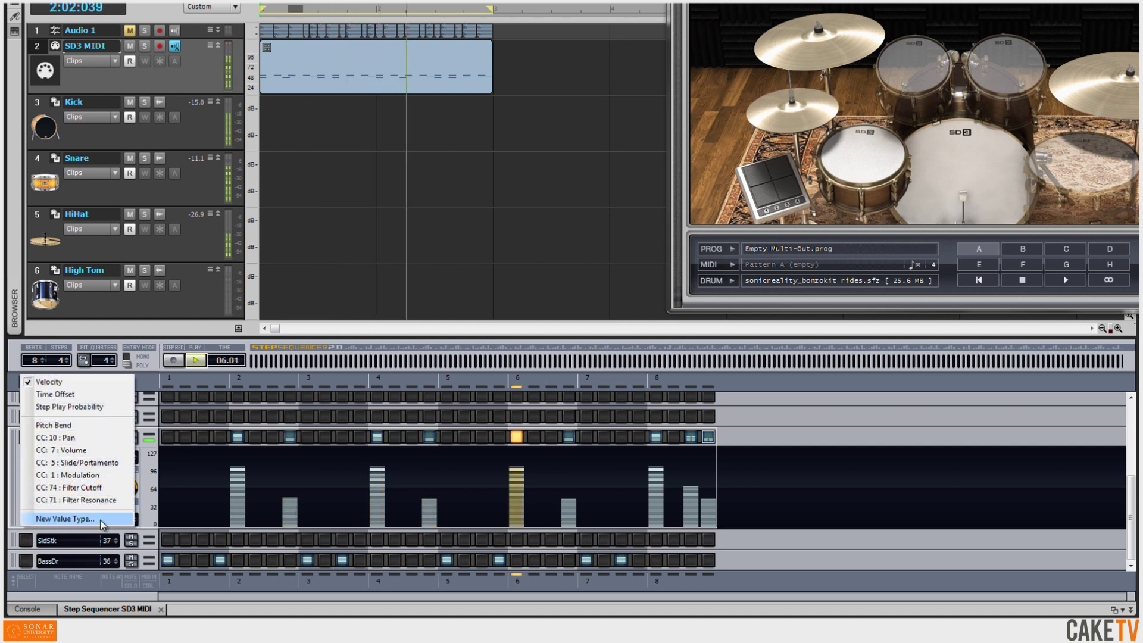
Give the snare hits near beats 2 and 6 positive Time Offsets, then stop playback.
{"action": "left_click", "coordinate": [87, 394]}
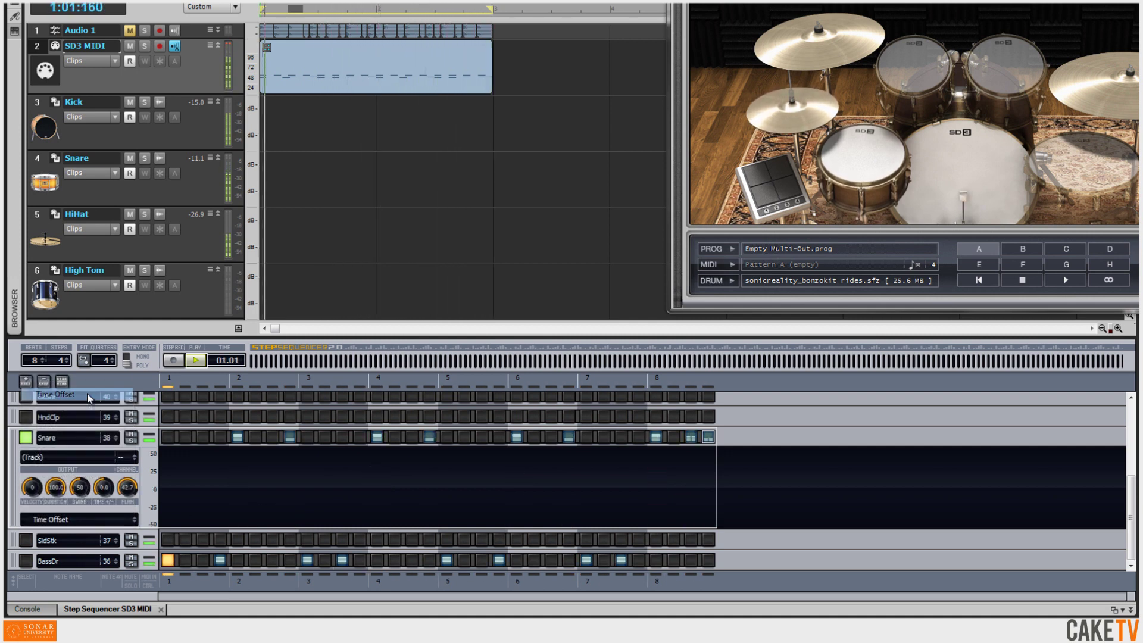
{"action": "left_click", "coordinate": [289, 466]}
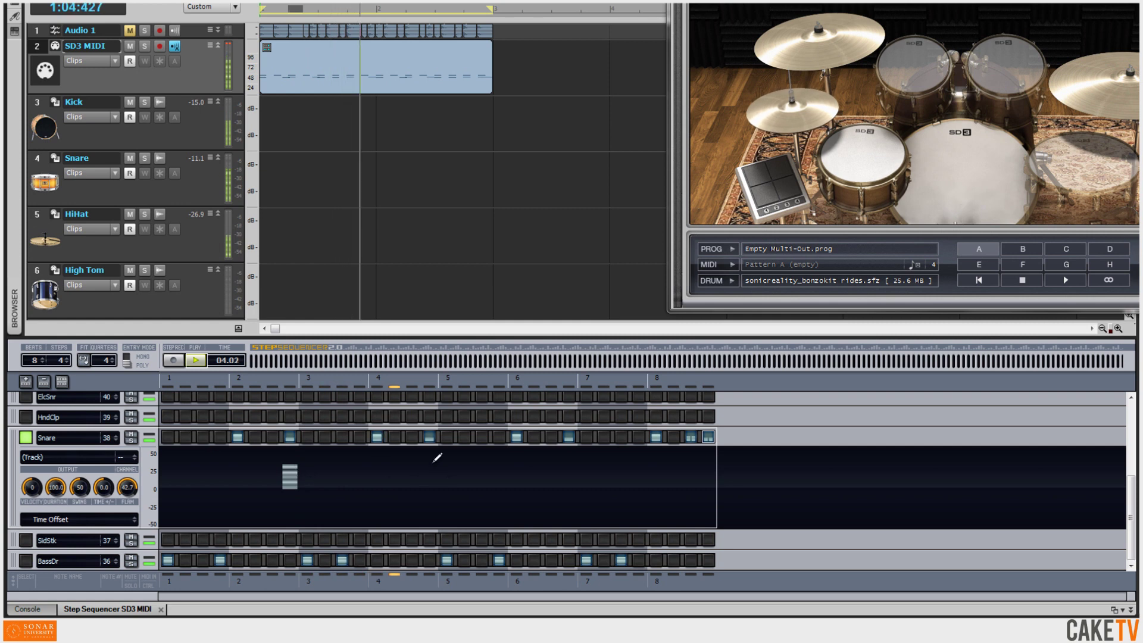
{"action": "left_click", "coordinate": [575, 464]}
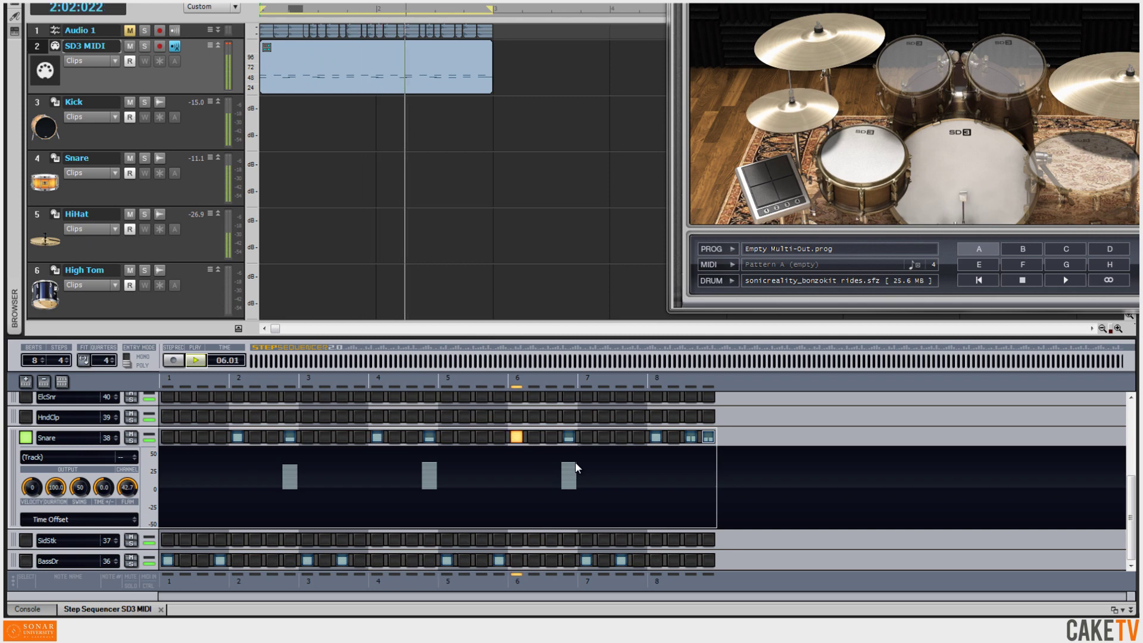
{"action": "left_click", "coordinate": [198, 361]}
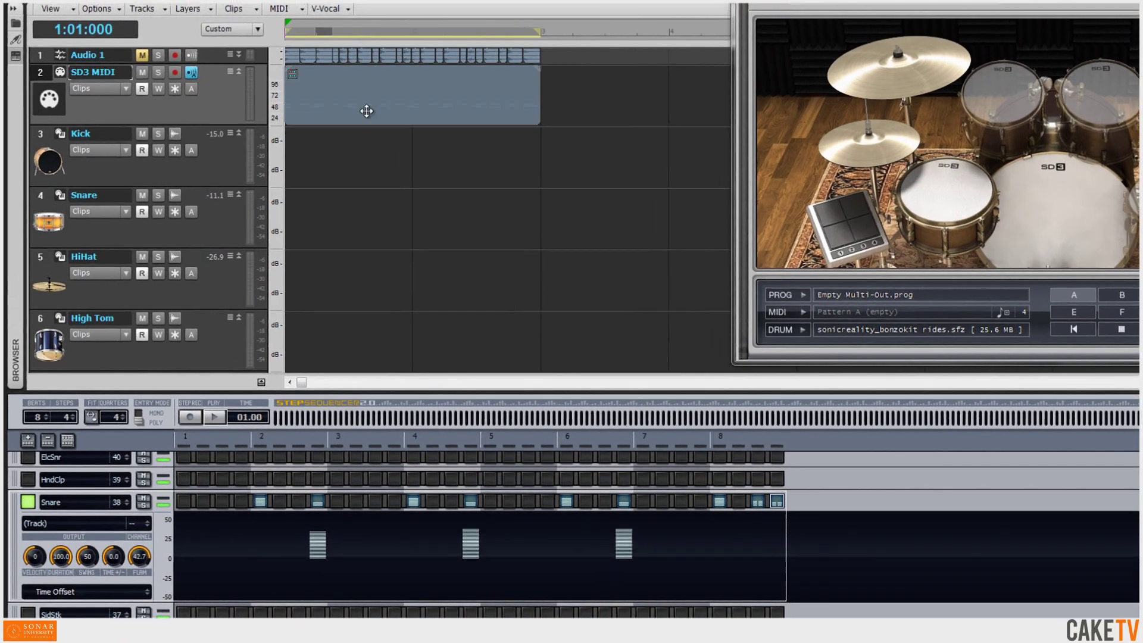
{"action": "left_click", "coordinate": [334, 81]}
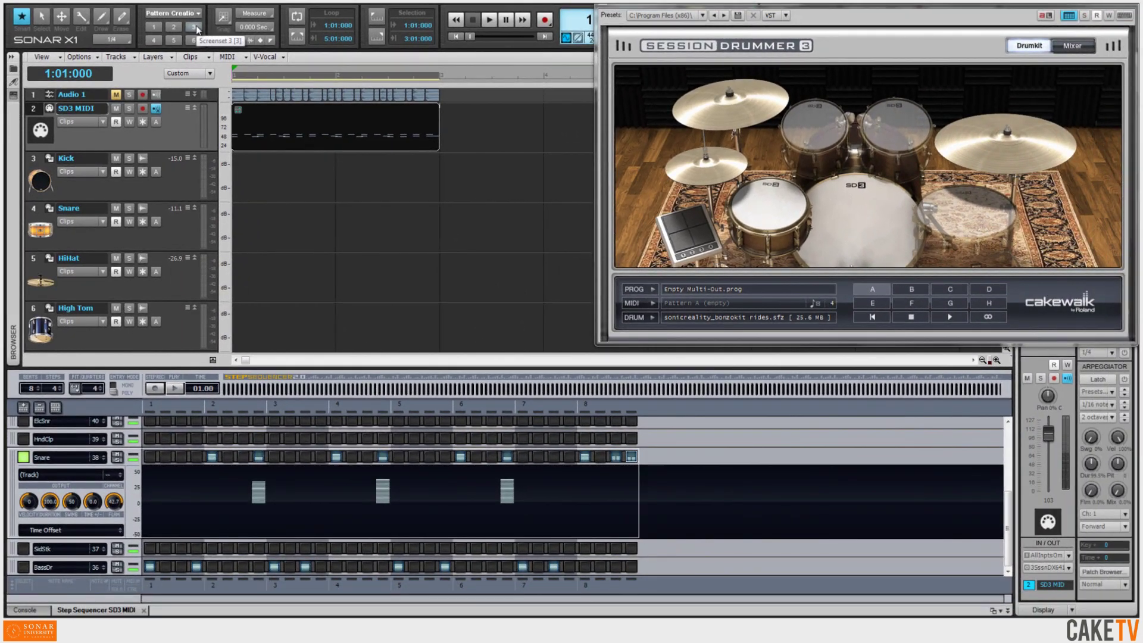
Switch to Screenset 3, copy the drum clip to measure 3, unlink it, and open the copy.
{"action": "left_click", "coordinate": [195, 26]}
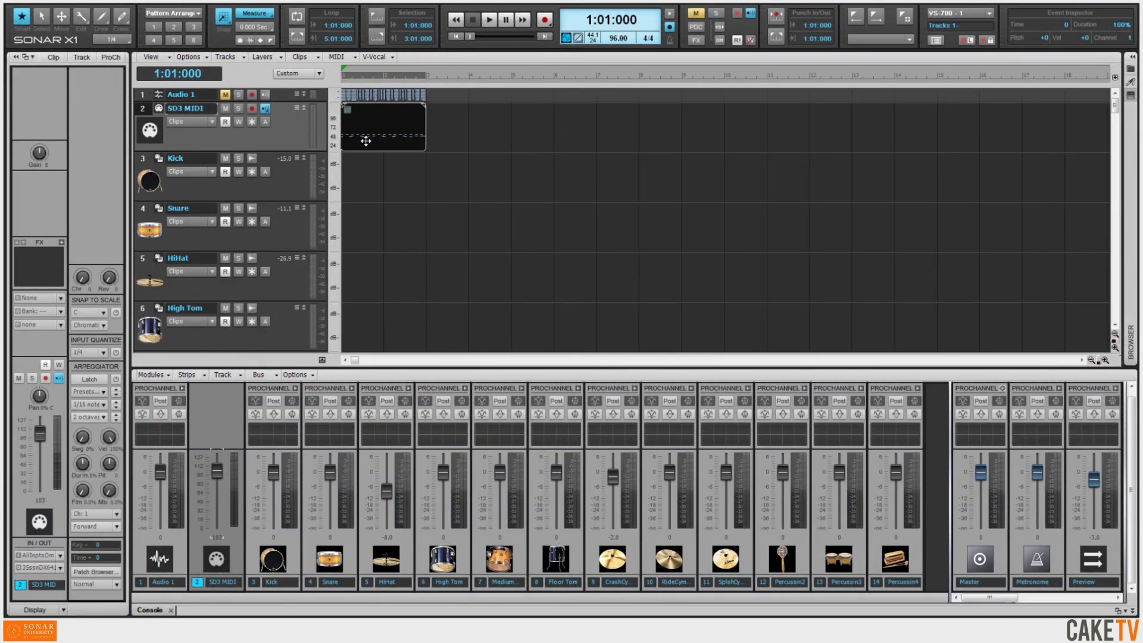
{"action": "left_click_drag", "start_coordinate": [365, 141], "coordinate": [453, 138]}
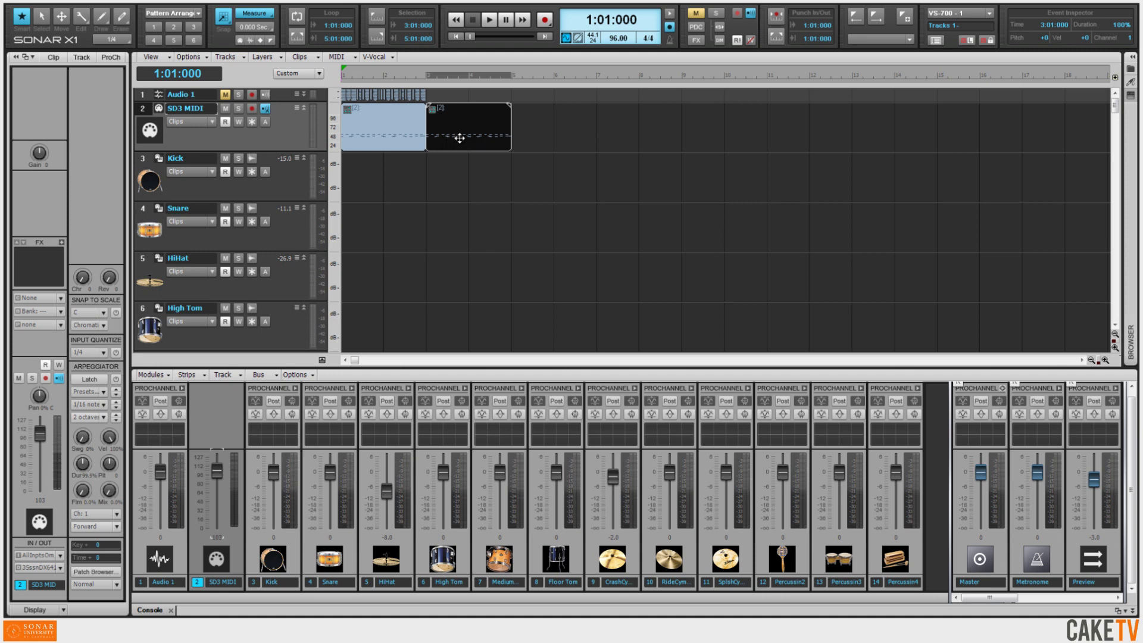
{"action": "right_click", "coordinate": [461, 141]}
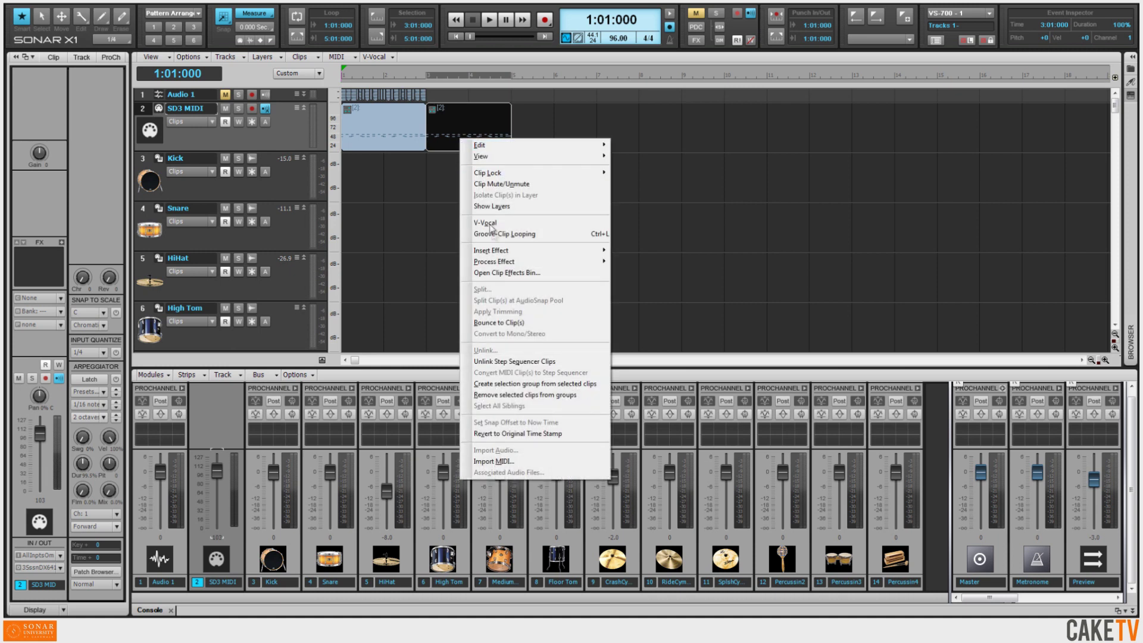
{"action": "left_click", "coordinate": [528, 361]}
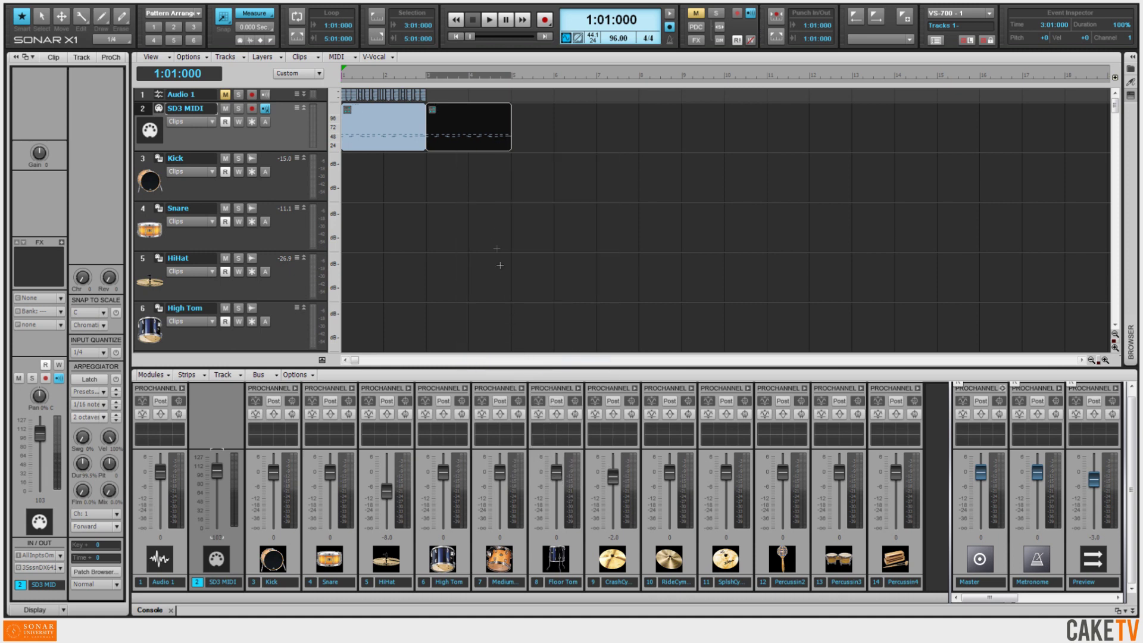
{"action": "double_click", "coordinate": [464, 140]}
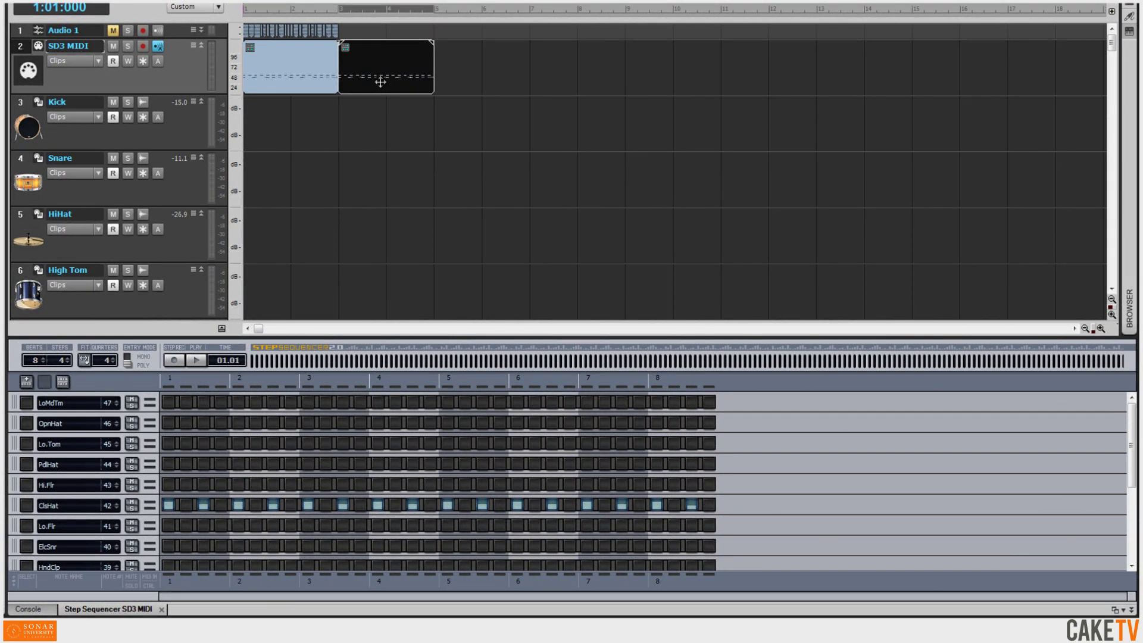
Add a snare hit at step 30 and raise the velocities of steps 30–32, auditioning the fill.
{"action": "scroll", "coordinate": [572, 477], "scroll_direction": "down", "scroll_amount": 5}
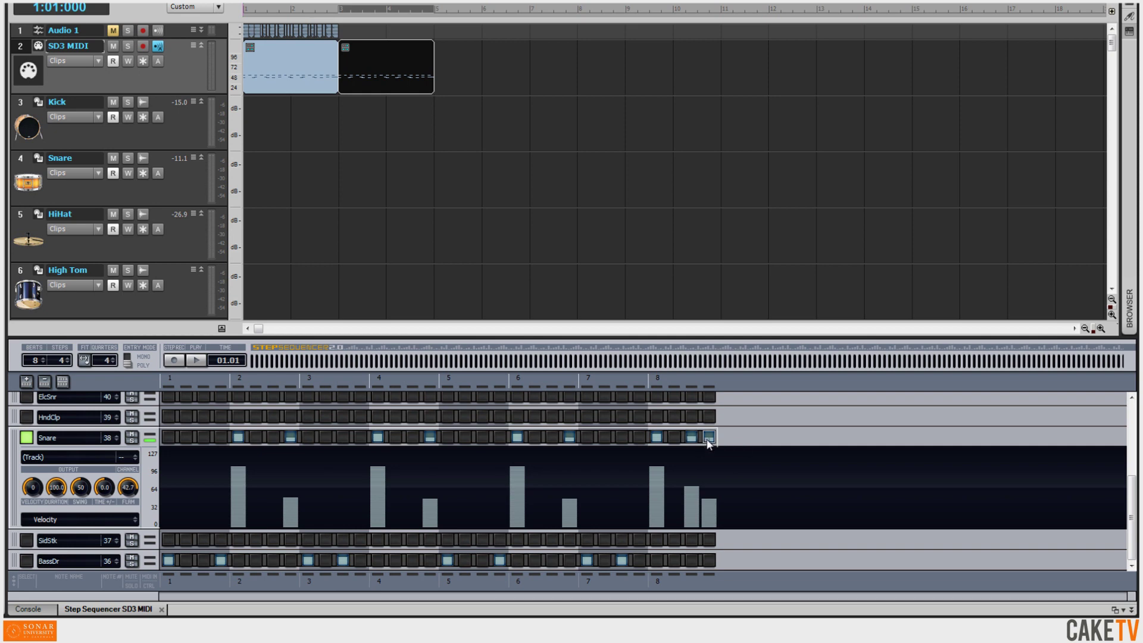
{"action": "left_click", "coordinate": [676, 438]}
{"action": "left_click", "coordinate": [676, 476]}
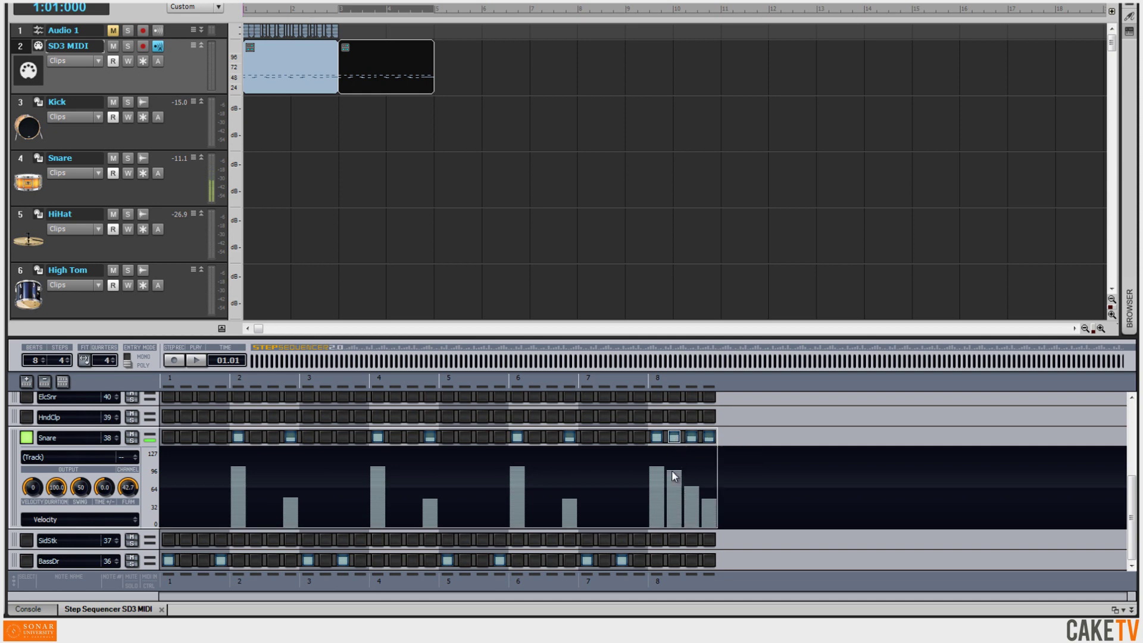
{"action": "left_click", "coordinate": [709, 494]}
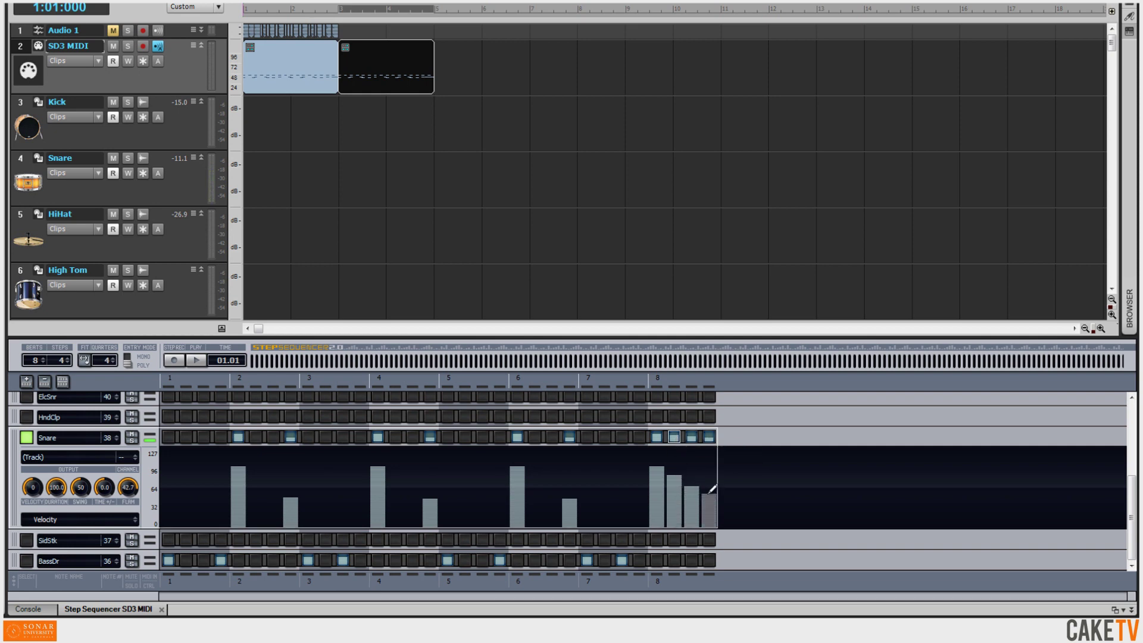
{"action": "left_click", "coordinate": [692, 482]}
{"action": "left_click", "coordinate": [197, 360]}
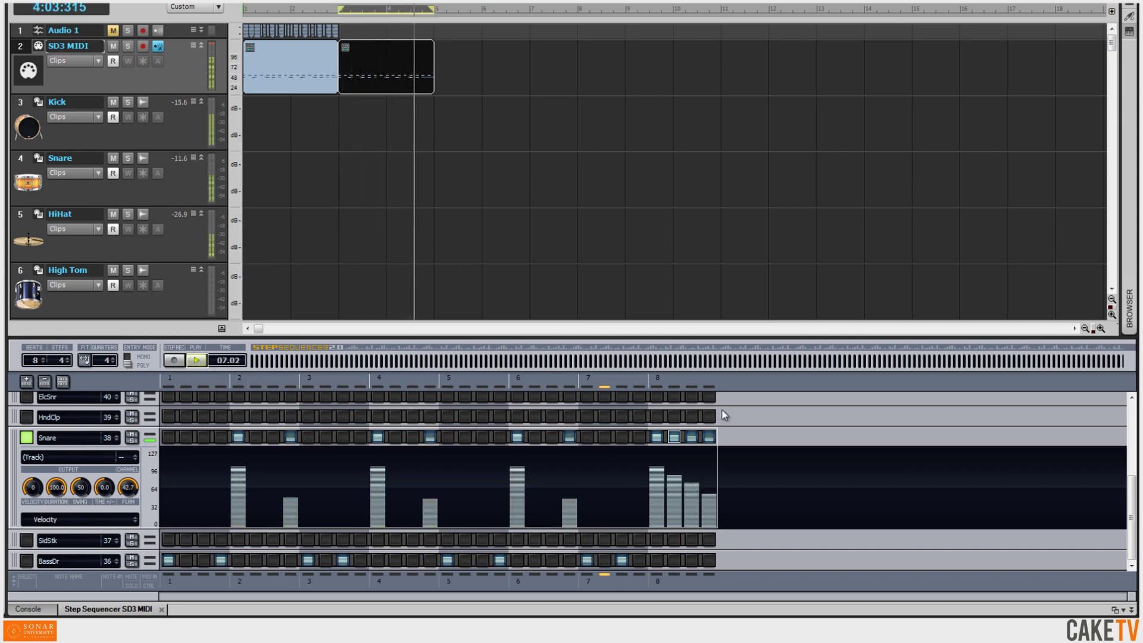
{"action": "left_click_drag", "start_coordinate": [679, 471], "coordinate": [710, 486]}
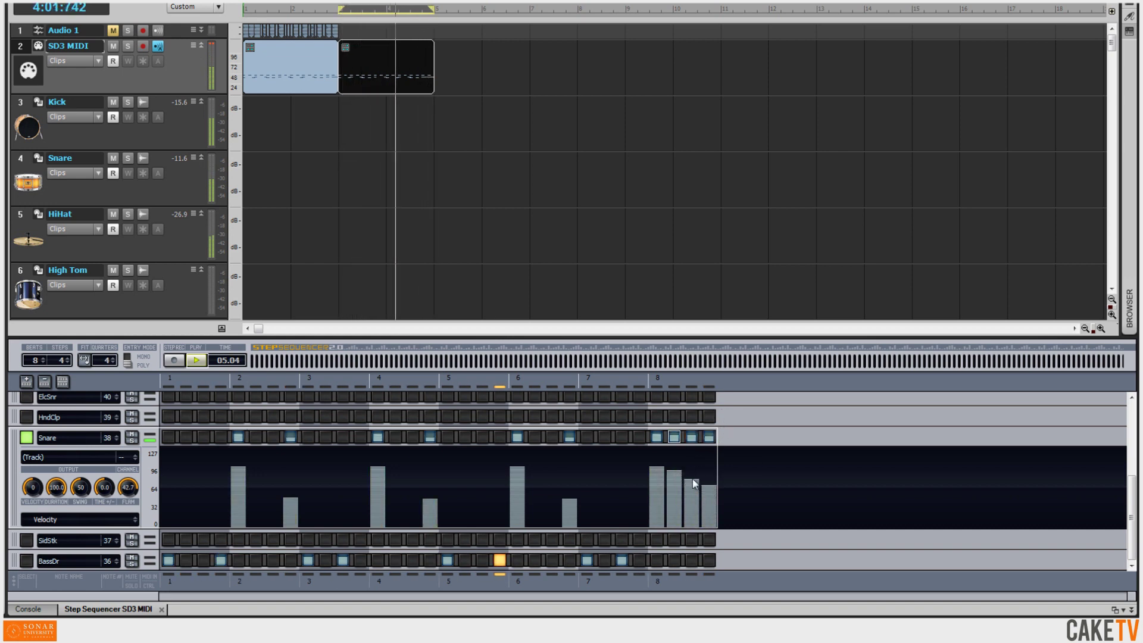
{"action": "key", "text": "space"}
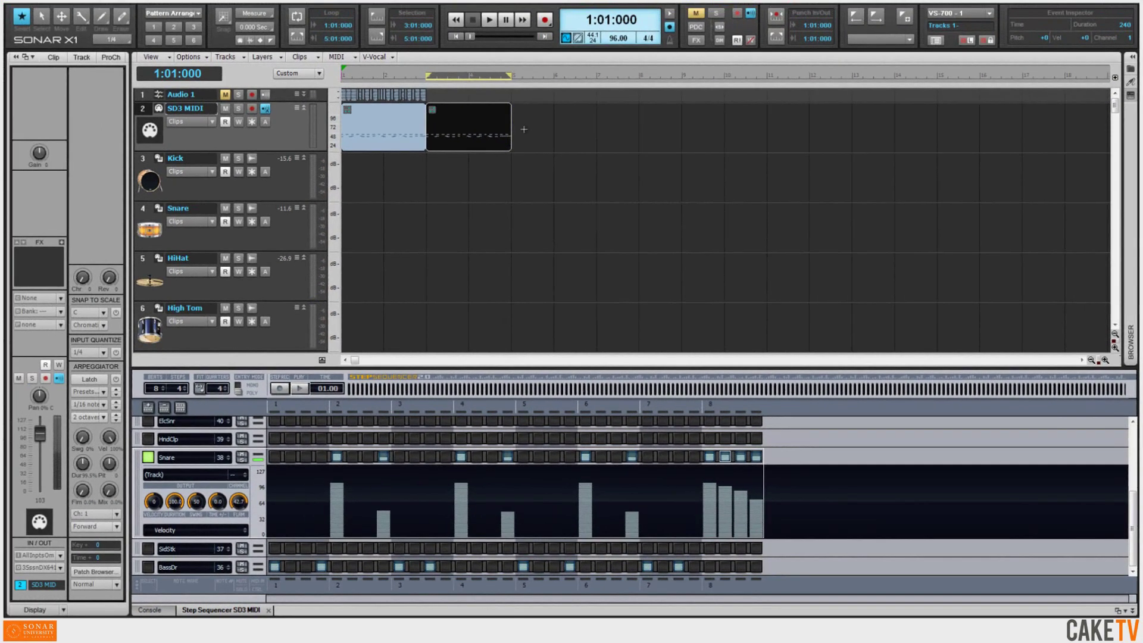
Copy the two drum clips to bar 5 with measure snapping, then copy all four to bars 9–17.
{"action": "left_click", "coordinate": [484, 124]}
{"action": "mouse_move", "coordinate": [524, 139]}
{"action": "left_mouse_down"}
{"action": "mouse_move", "coordinate": [398, 135]}
{"action": "mouse_move", "coordinate": [535, 126]}
{"action": "left_mouse_up"}
{"action": "left_click", "coordinate": [223, 18]}
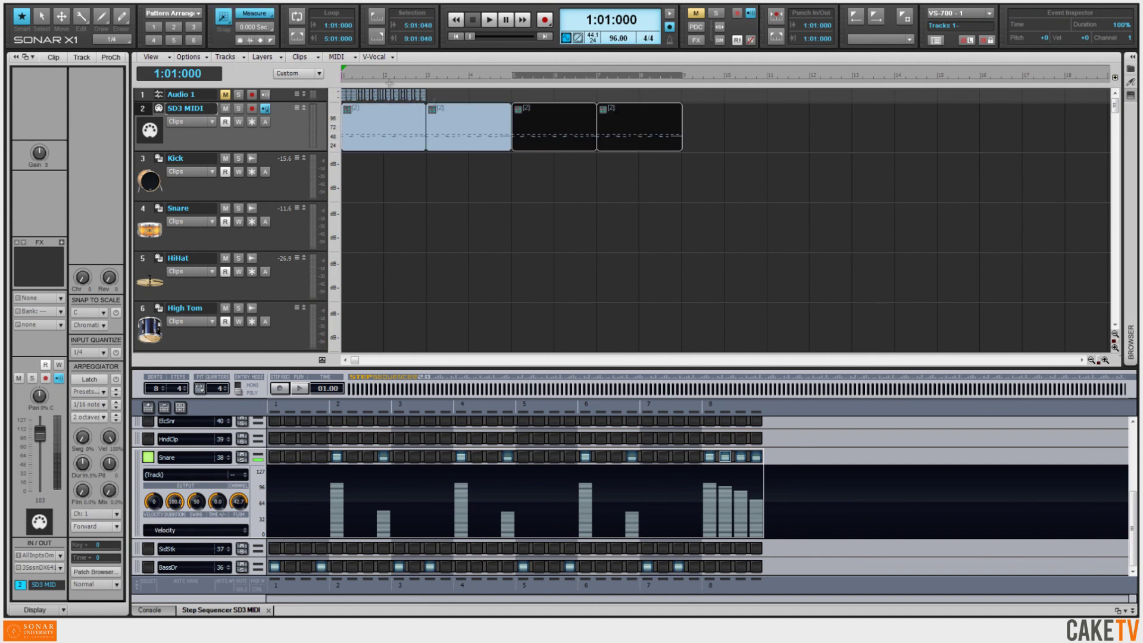
{"action": "left_click", "coordinate": [536, 143]}
{"action": "left_click_drag", "start_coordinate": [535, 148], "coordinate": [530, 142]}
{"action": "left_click", "coordinate": [459, 138], "text": "ctrl"}
{"action": "left_click", "coordinate": [396, 138], "text": "ctrl"}
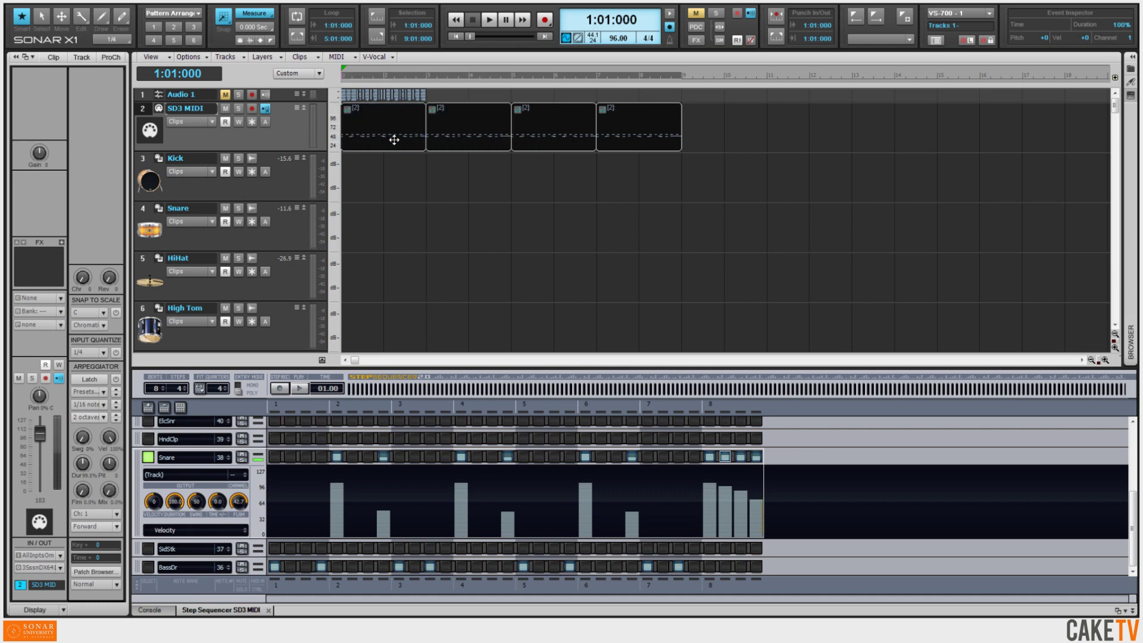
{"action": "left_click_drag", "start_coordinate": [370, 140], "coordinate": [708, 125]}
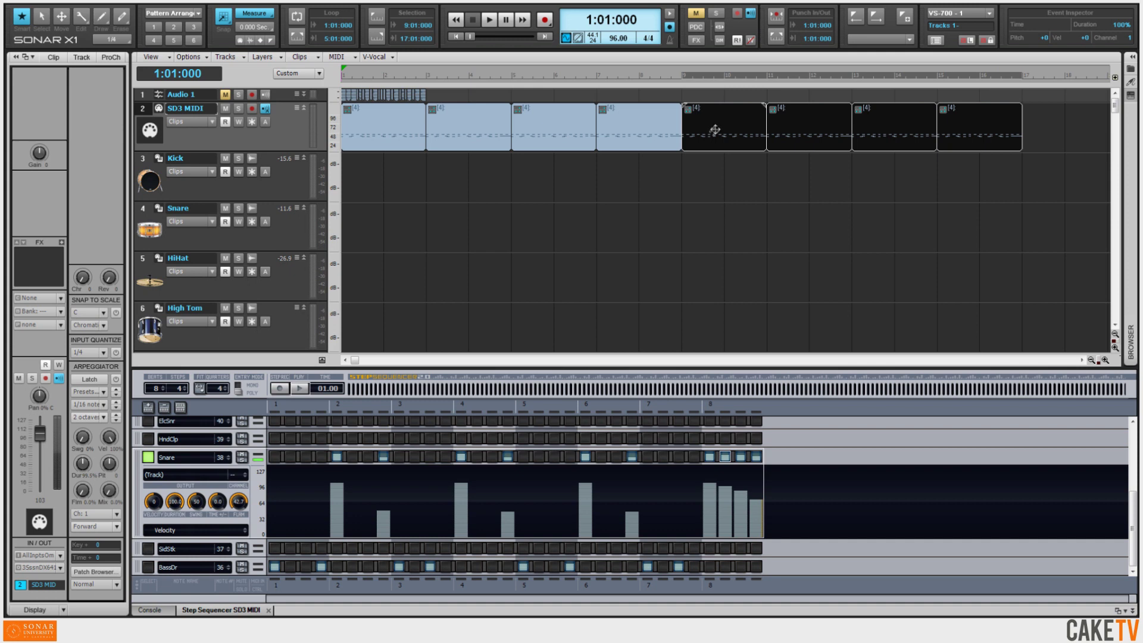
Deselect the clips, loop playback over bars 1–17, and maximize the SD3 MIDI track.
{"action": "left_click", "coordinate": [643, 138], "text": "ctrl"}
{"action": "left_click", "coordinate": [533, 142], "text": "ctrl"}
{"action": "left_click", "coordinate": [455, 141], "text": "ctrl"}
{"action": "left_click", "coordinate": [379, 141], "text": "ctrl"}
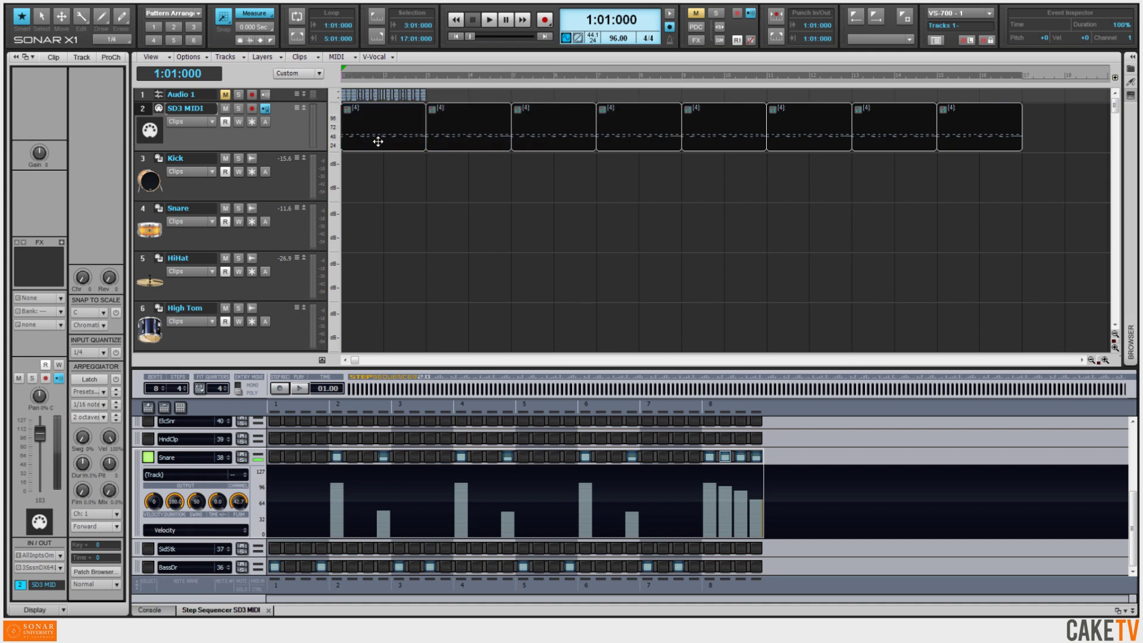
{"action": "left_click", "coordinate": [296, 37]}
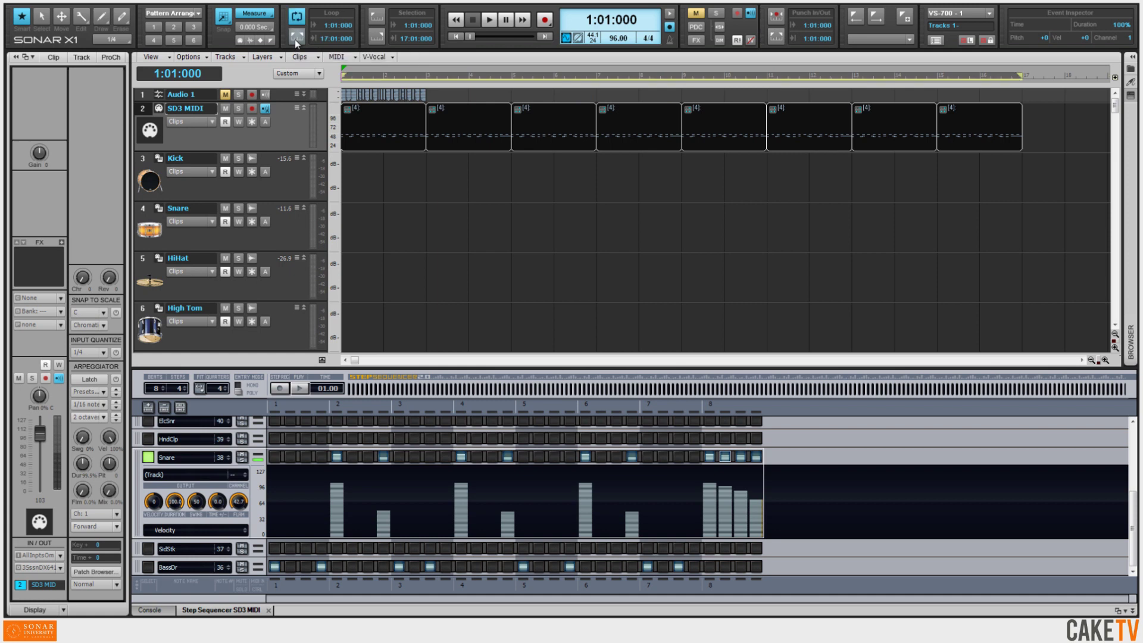
{"action": "double_click", "coordinate": [291, 123]}
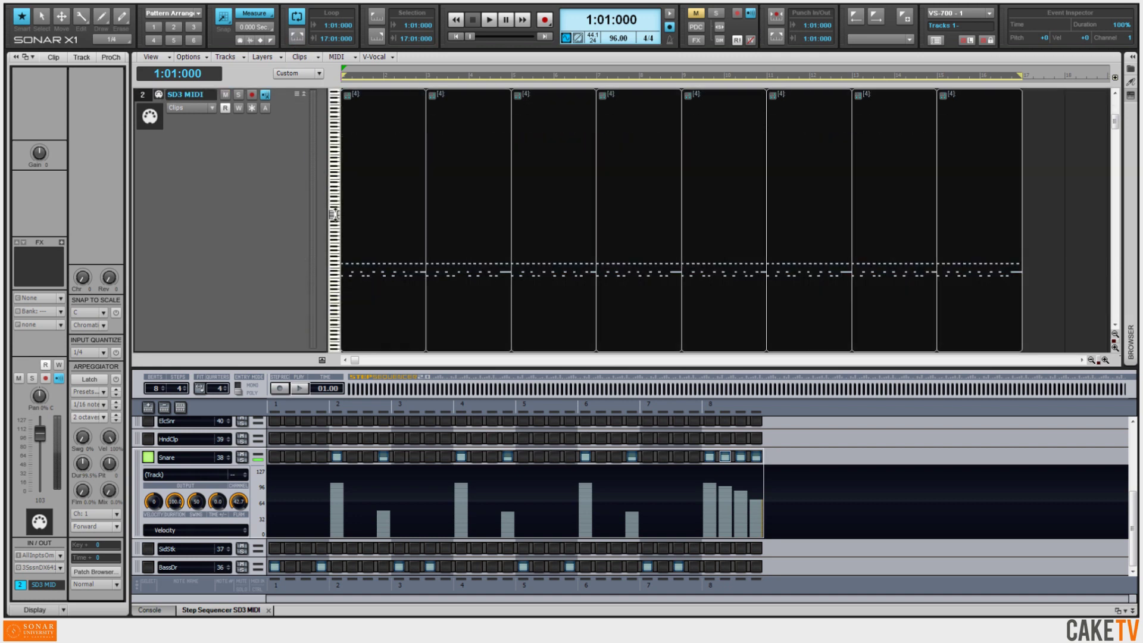
Show clip layers on the SD3 MIDI track and insert a new empty layer.
{"action": "right_click", "coordinate": [335, 215]}
{"action": "left_click", "coordinate": [350, 269]}
{"action": "right_click", "coordinate": [335, 243]}
{"action": "left_click", "coordinate": [369, 337]}
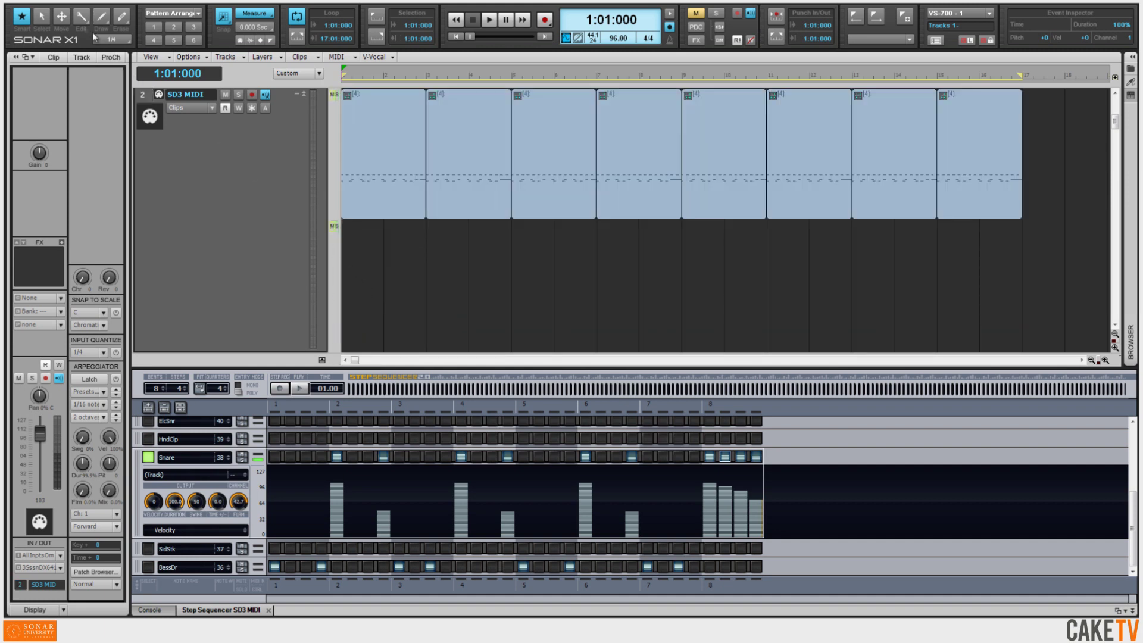
Create a new one-bar pattern with Crash1 on step 1 and place it at bar 1 of the new layer.
{"action": "left_click", "coordinate": [71, 5]}
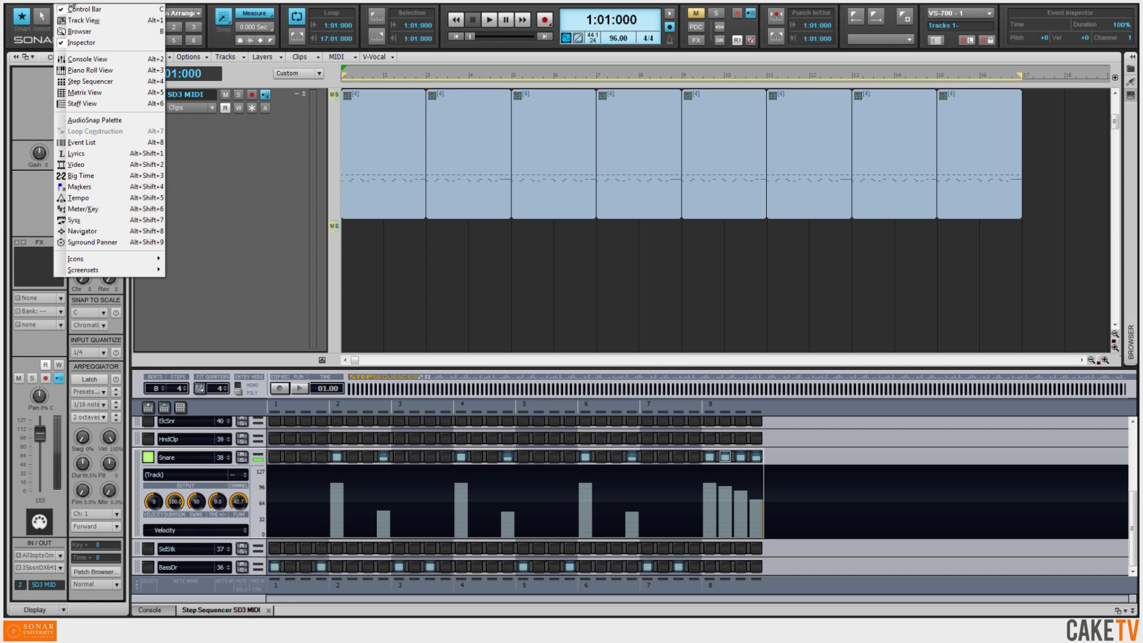
{"action": "left_click", "coordinate": [90, 81]}
{"action": "left_click", "coordinate": [184, 429]}
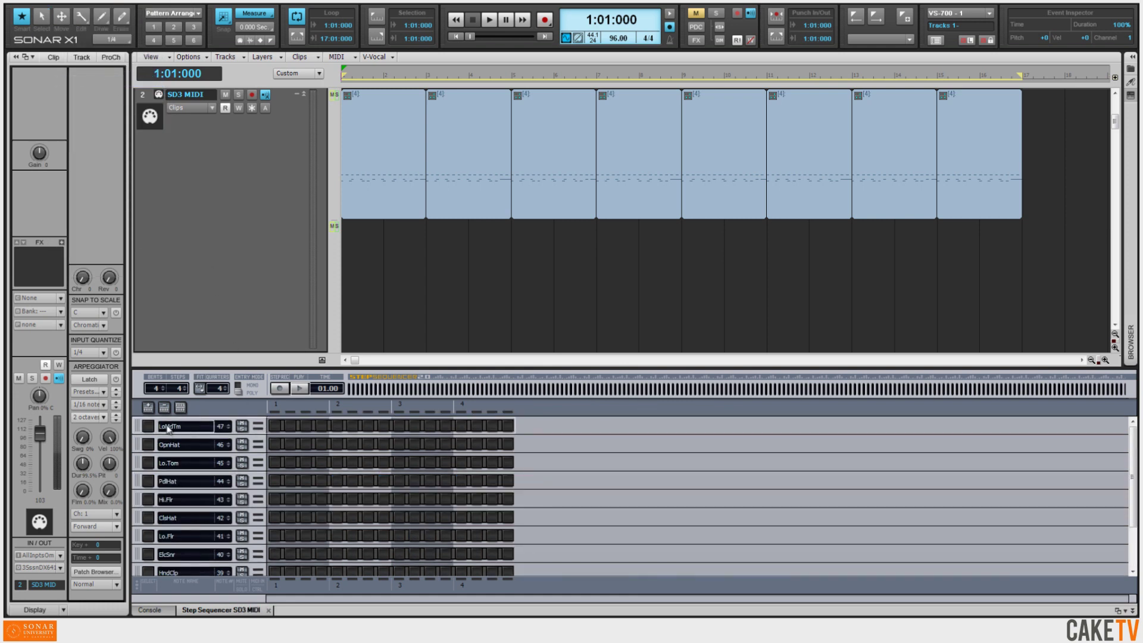
{"action": "left_click", "coordinate": [149, 409]}
{"action": "left_click", "coordinate": [149, 409]}
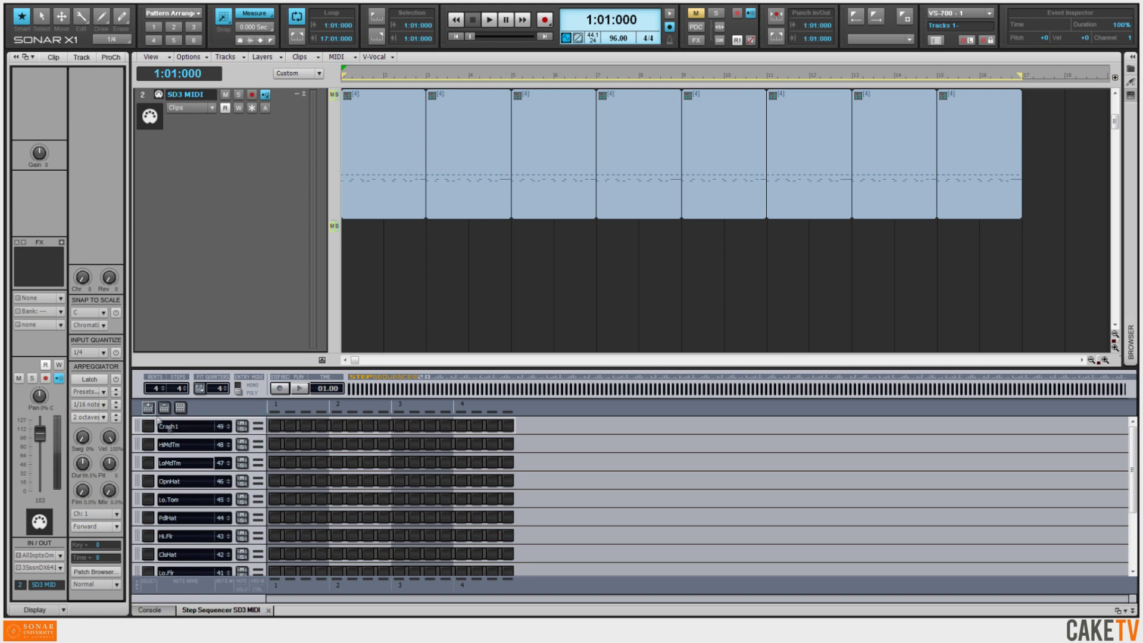
{"action": "left_click", "coordinate": [275, 426]}
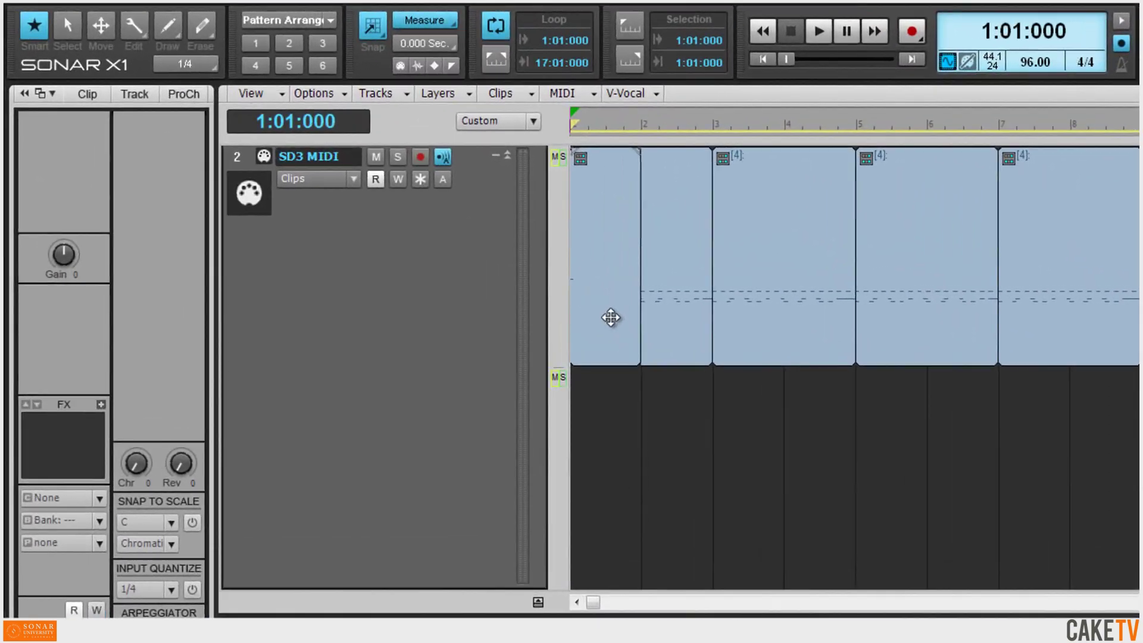
{"action": "left_click_drag", "start_coordinate": [365, 189], "coordinate": [368, 239]}
{"action": "left_click_drag", "start_coordinate": [616, 401], "coordinate": [613, 439]}
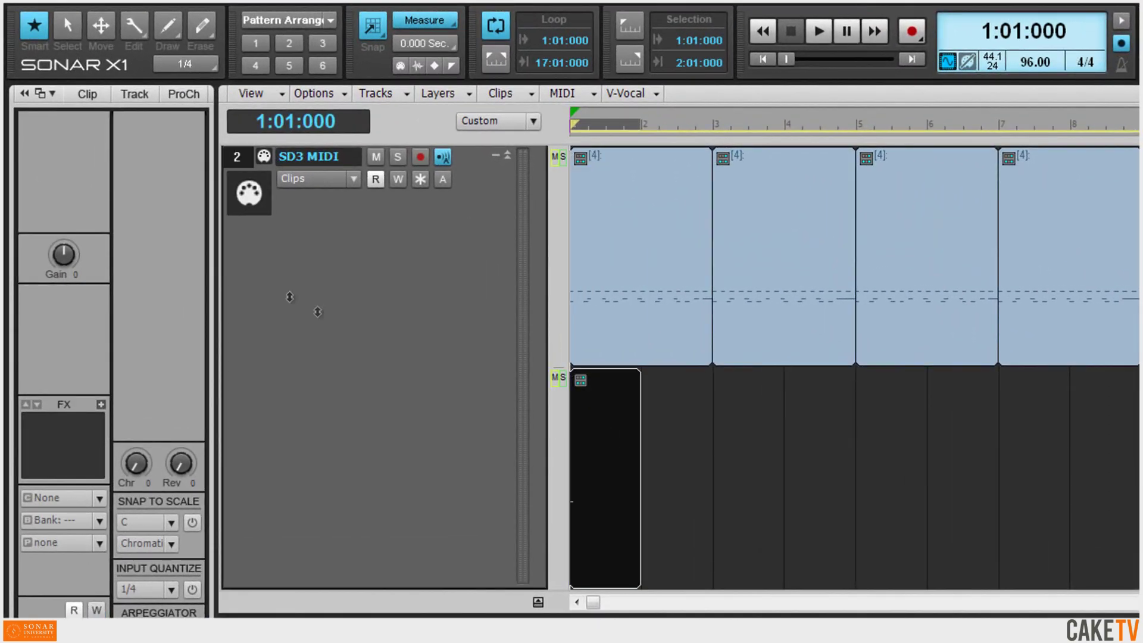
Name the new crash clip 'Crash 1' in the Inspector's Clip tab.
{"action": "left_click", "coordinate": [95, 95]}
{"action": "left_click", "coordinate": [156, 133]}
{"action": "type", "text": "Crash 1"}
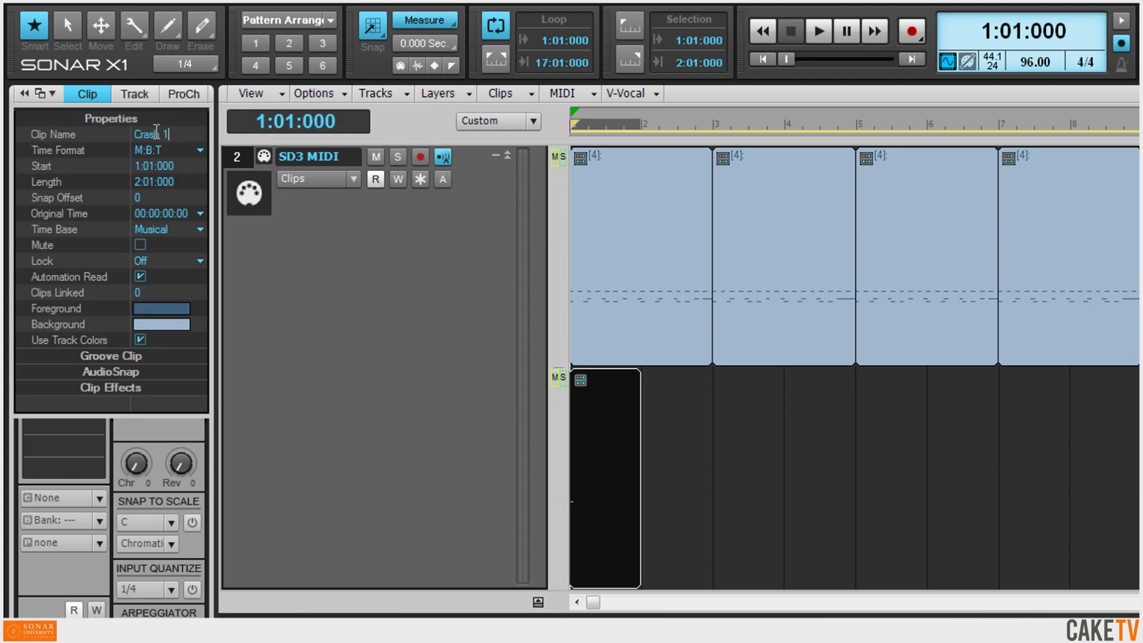
{"action": "key", "text": "Return"}
Place copies of the Crash 1 clip at bars 5 and 9.
{"action": "double_click", "coordinate": [604, 541]}
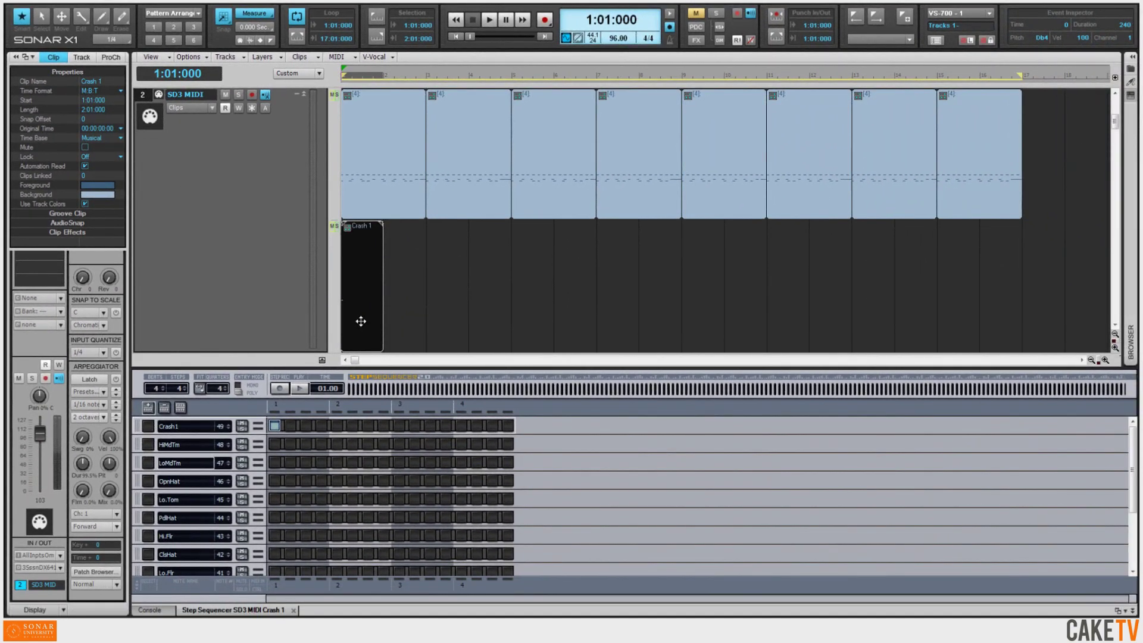
{"action": "left_click_drag", "start_coordinate": [370, 330], "coordinate": [705, 322]}
{"action": "left_click_drag", "start_coordinate": [705, 322], "coordinate": [869, 314]}
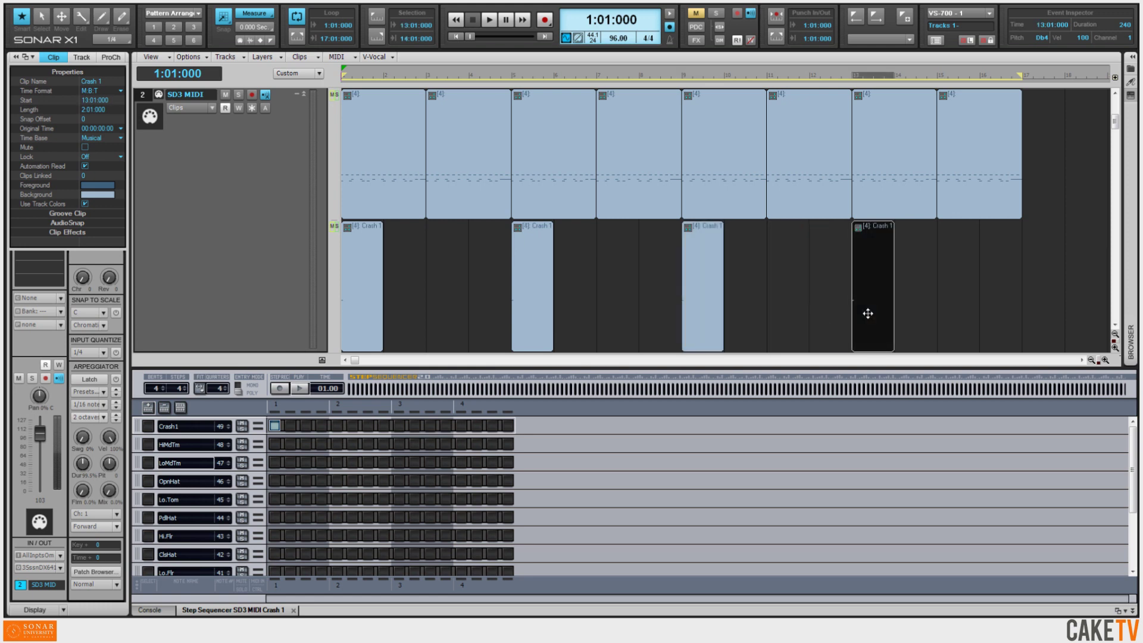
Insert a third layer on the SD3 MIDI track.
{"action": "right_click", "coordinate": [334, 210]}
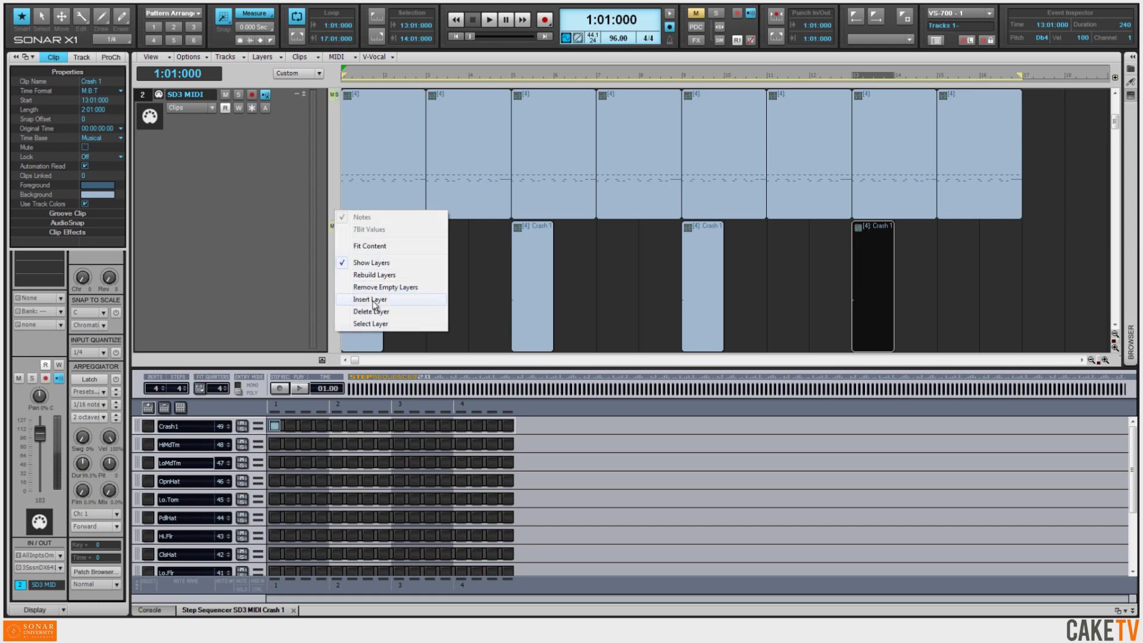
{"action": "left_click", "coordinate": [373, 300]}
{"action": "left_click", "coordinate": [357, 224]}
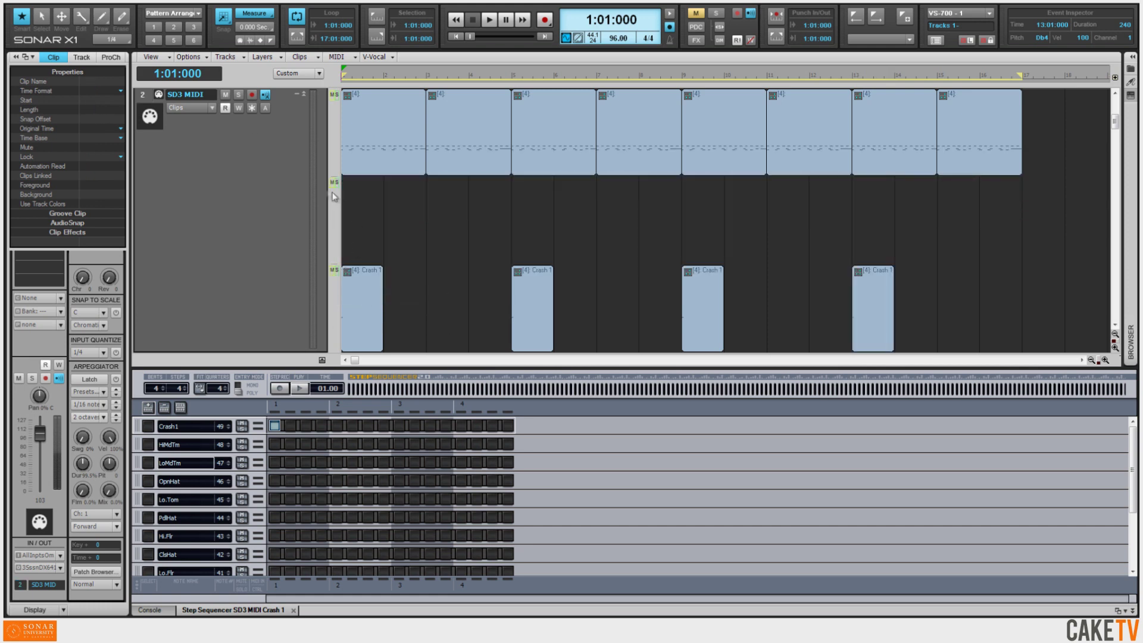
Build a new Step Sequencer pattern with a CrCym2 hit on beat 4.
{"action": "left_click", "coordinate": [66, 3]}
{"action": "left_click", "coordinate": [90, 81]}
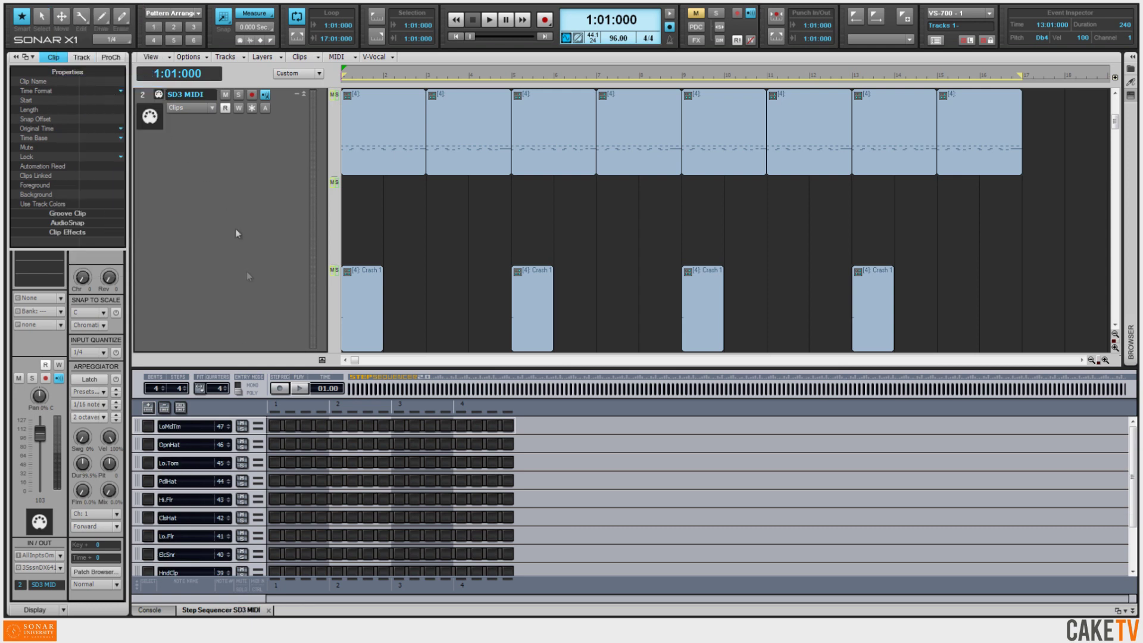
{"action": "left_click", "coordinate": [148, 408]}
{"action": "left_click", "coordinate": [149, 408]}
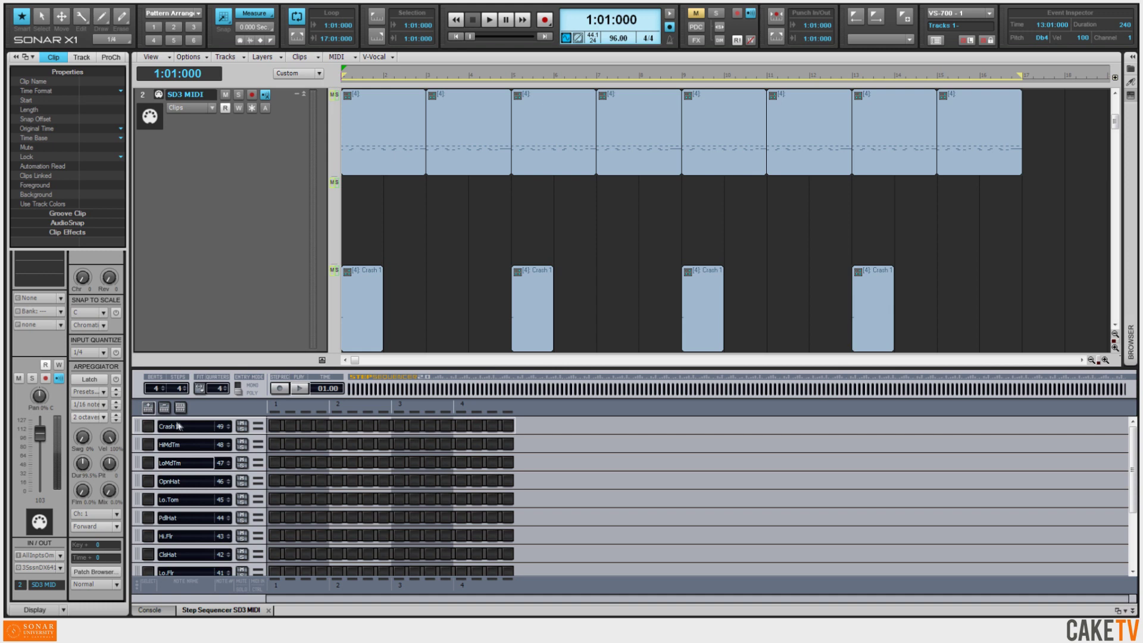
{"action": "left_click", "coordinate": [229, 425]}
{"action": "left_click", "coordinate": [461, 427]}
Move the new clip into the middle layer and name the bar-8 clip 'Crash 2'.
{"action": "left_click_drag", "start_coordinate": [362, 159], "coordinate": [992, 243]}
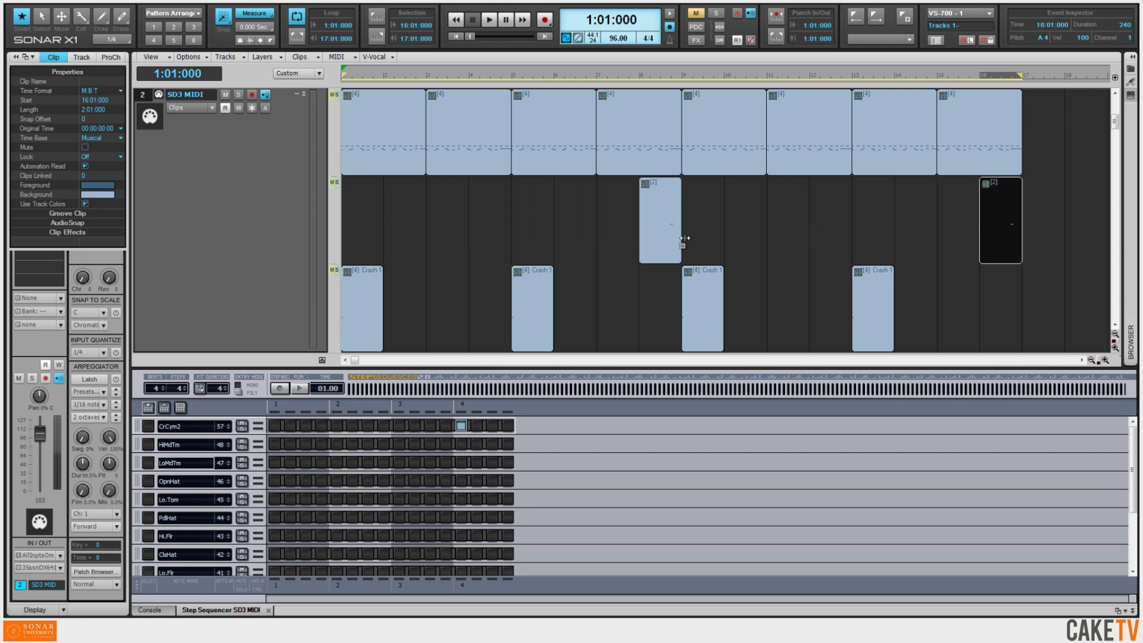
{"action": "left_click", "coordinate": [658, 242]}
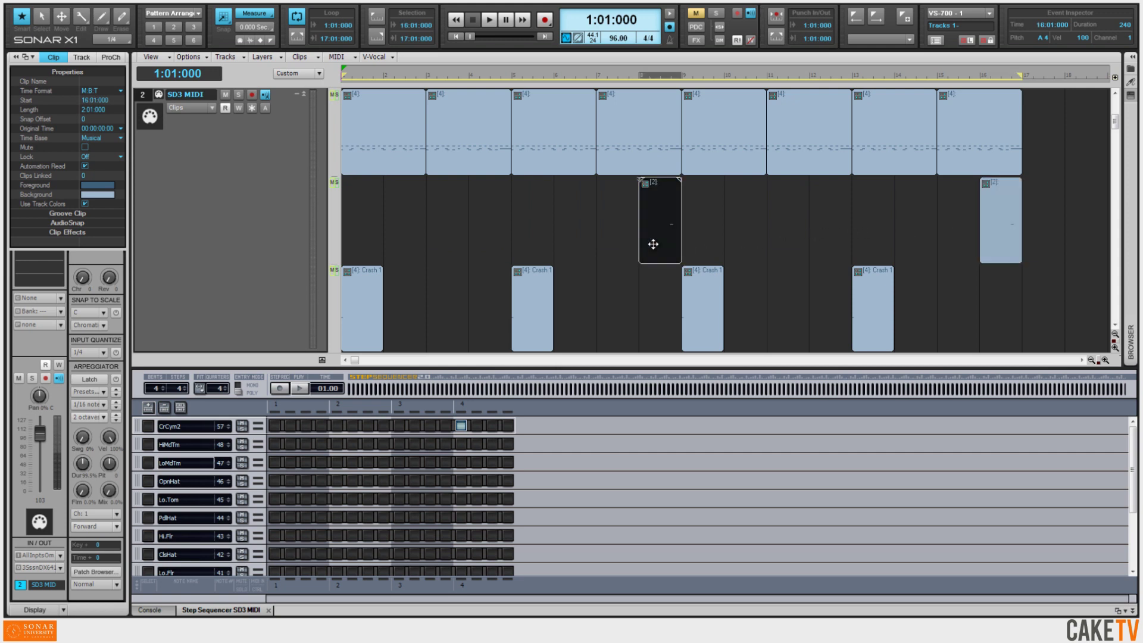
{"action": "left_click", "coordinate": [99, 81]}
{"action": "type", "text": "Crash 2"}
{"action": "key", "text": "Return"}
Name the bar-16 clip 'Crash 2' as well and play back the beat.
{"action": "left_click", "coordinate": [1012, 247]}
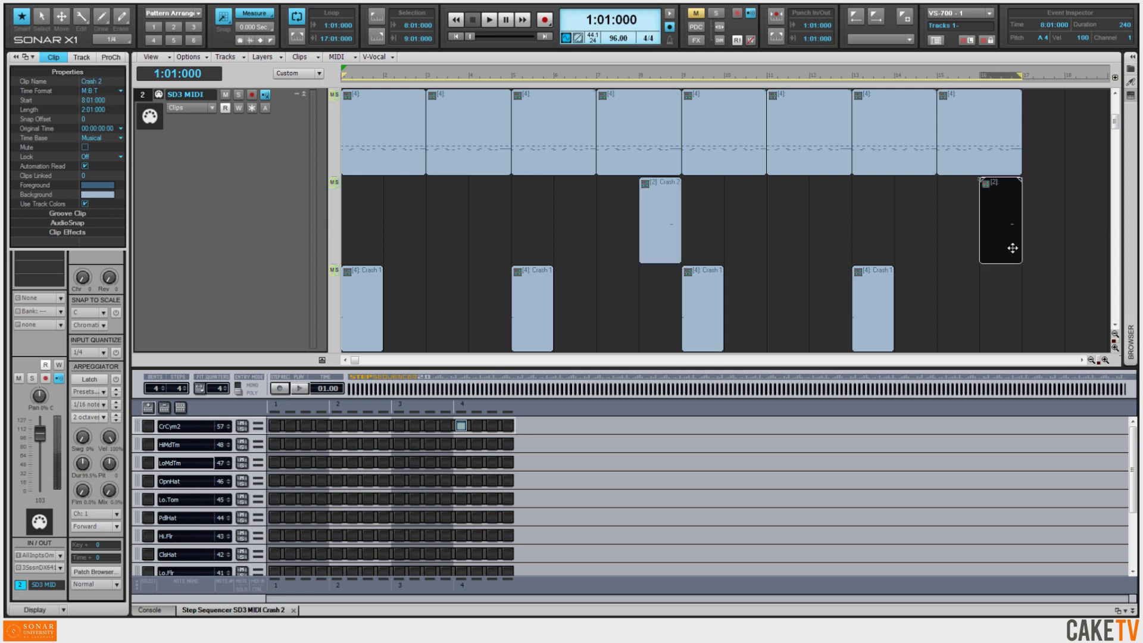
{"action": "left_click", "coordinate": [101, 82]}
{"action": "type", "text": "Crash 2"}
{"action": "key", "text": "Return"}
{"action": "key", "text": "space"}
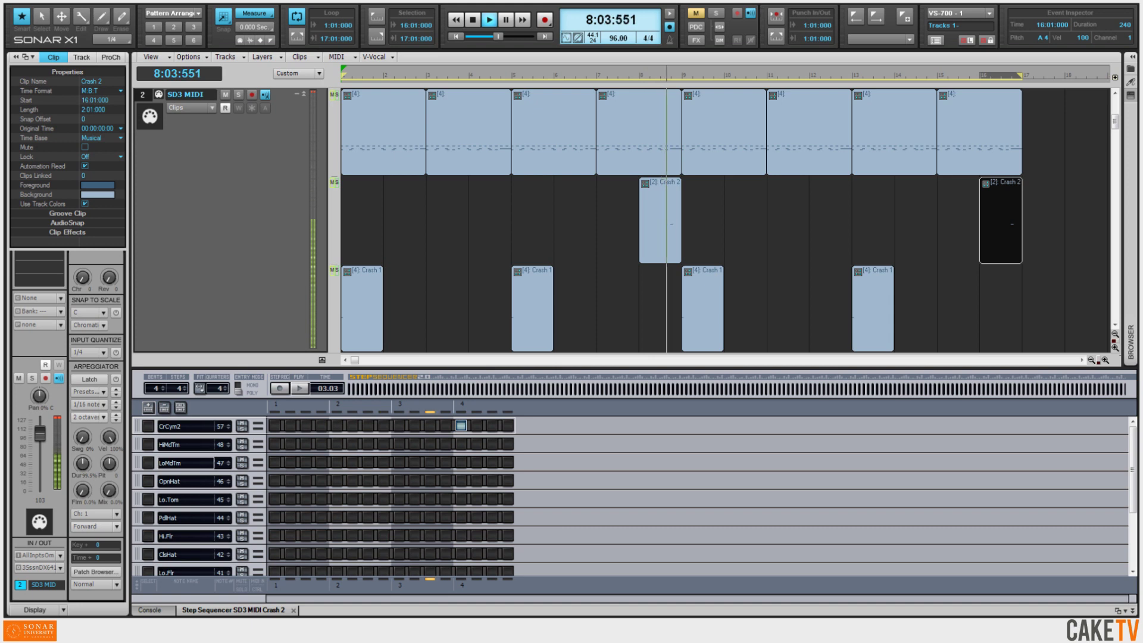
Stop playback, zoom out, and select all drum, Crash 1 and Crash 2 clips across the three lanes.
{"action": "key", "text": "space"}
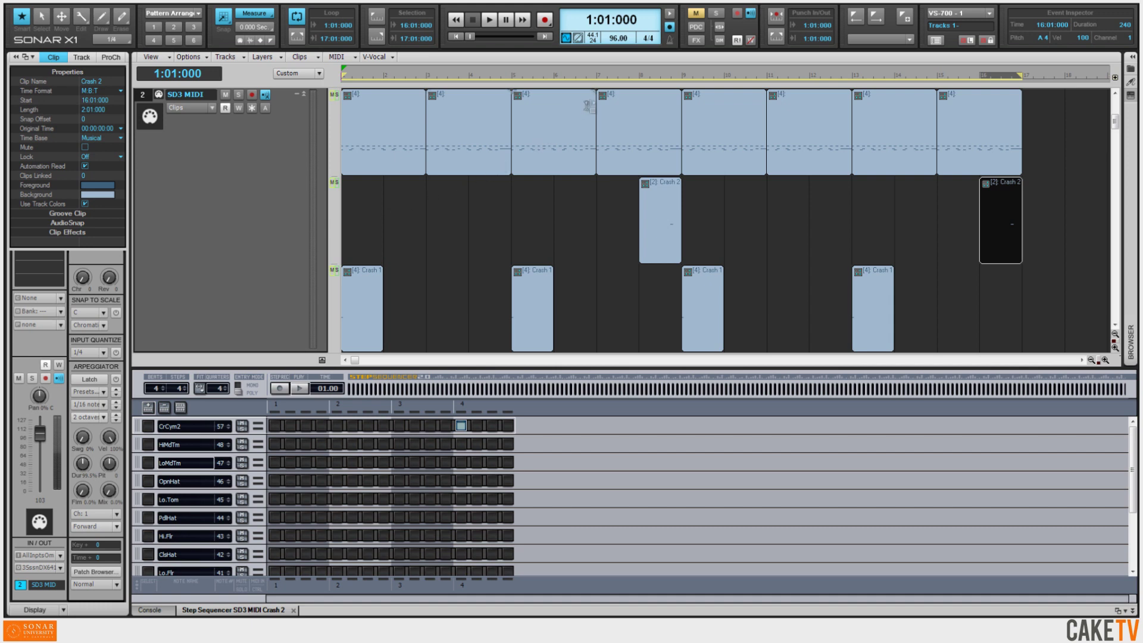
{"action": "left_click_drag", "start_coordinate": [614, 66], "coordinate": [607, 49]}
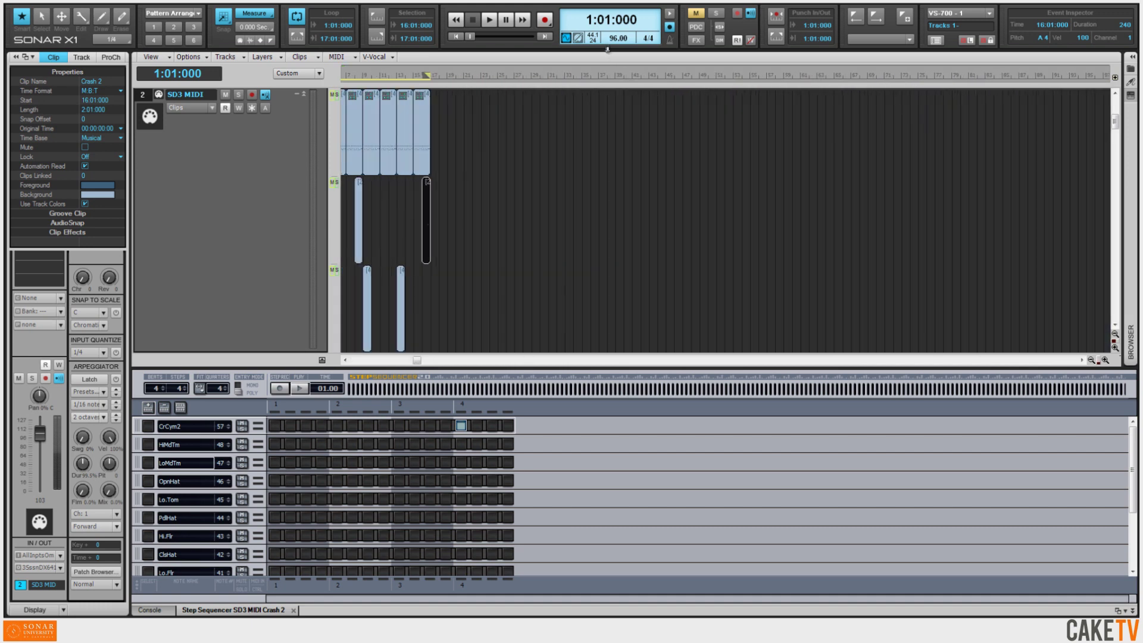
{"action": "scroll", "coordinate": [571, 193], "scroll_direction": "left", "scroll_amount": 3}
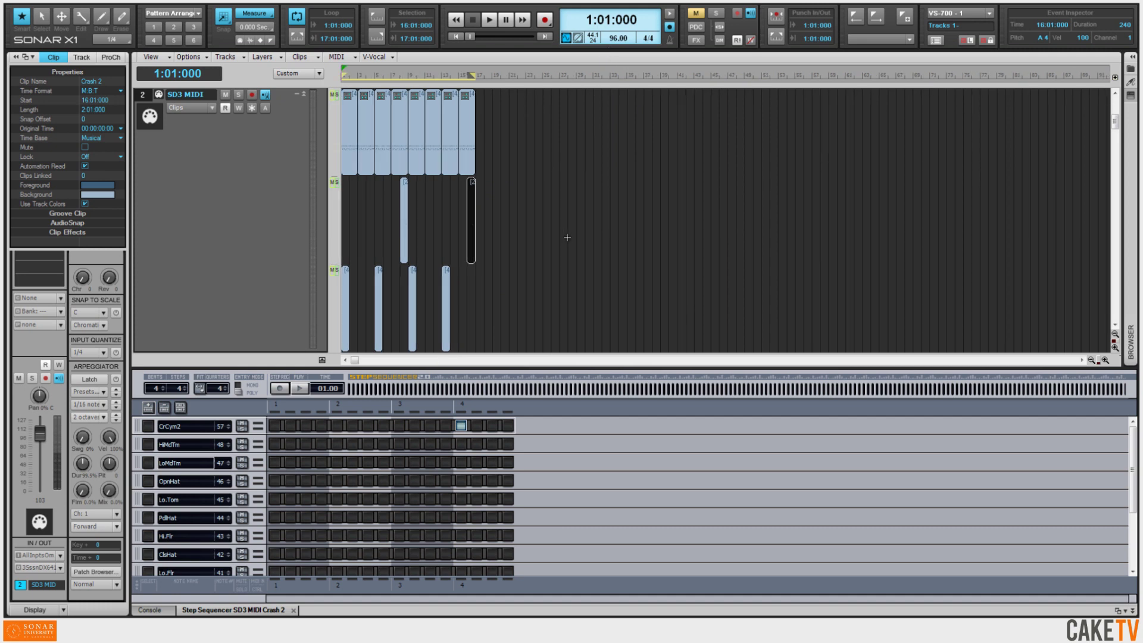
{"action": "left_click_drag", "start_coordinate": [551, 320], "coordinate": [753, 156]}
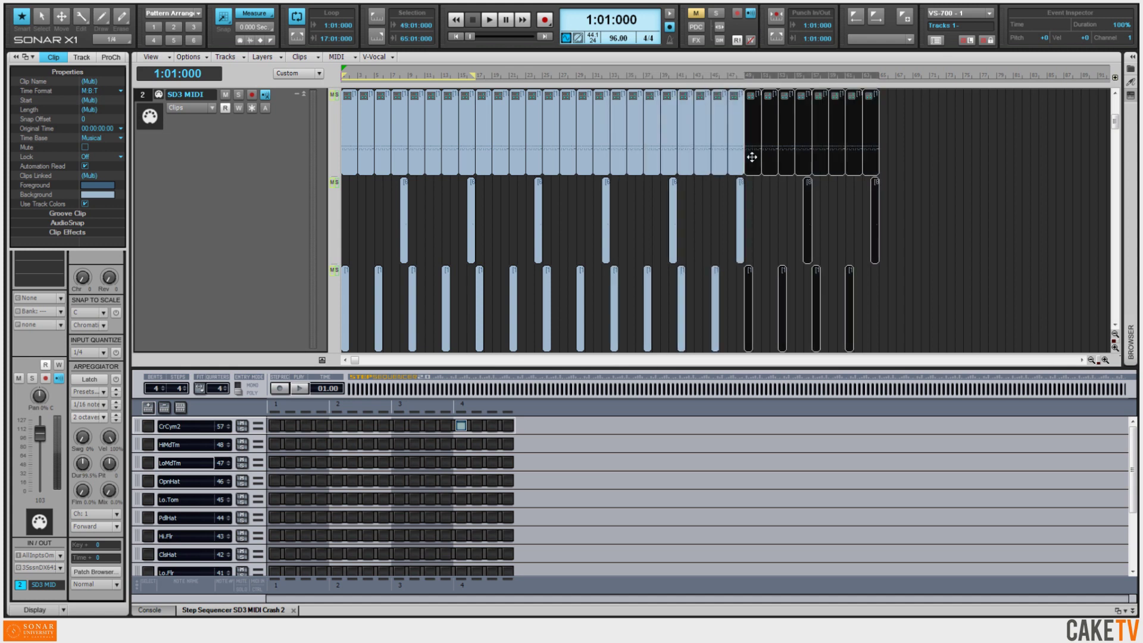
{"action": "left_click", "coordinate": [897, 173]}
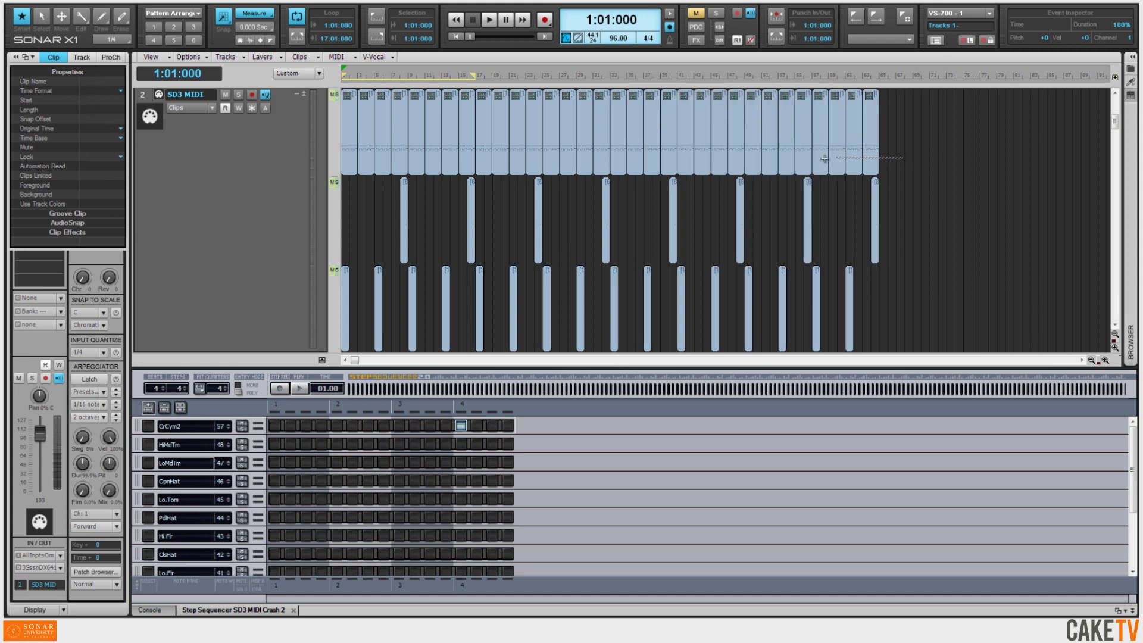